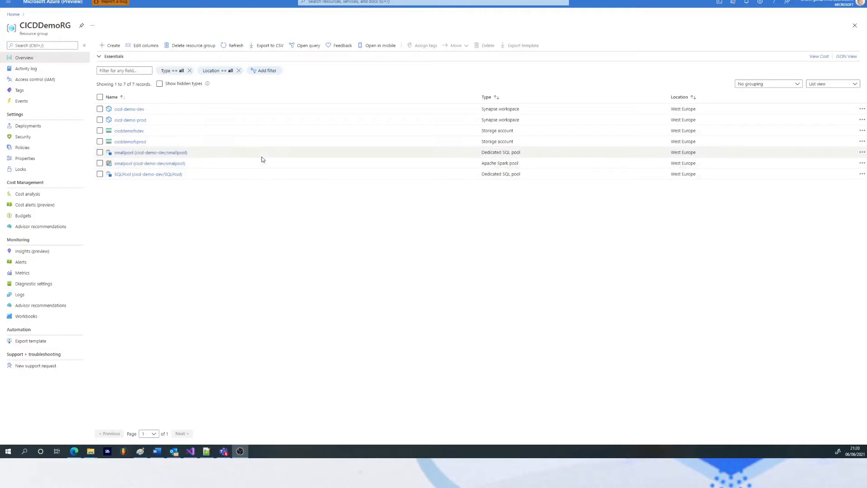
Open the cicd-demo-dev Synapse workspace and start creating a new dedicated SQL pool.
left_click(129, 109)
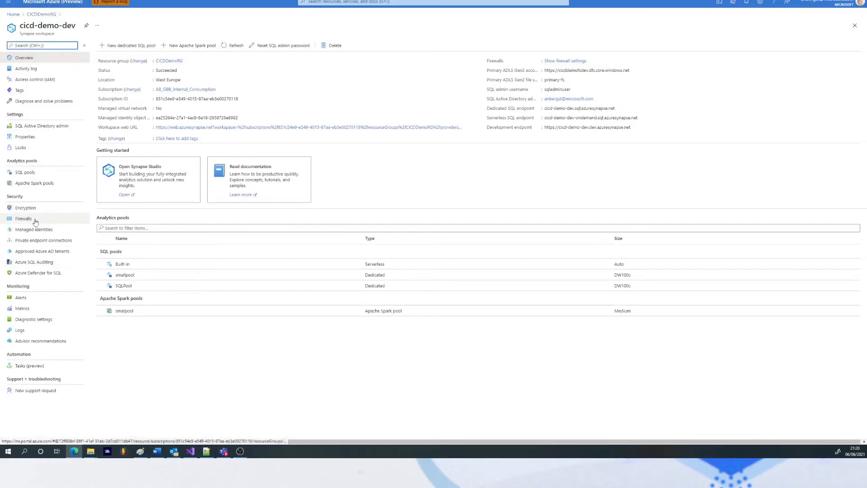
left_click(19, 175)
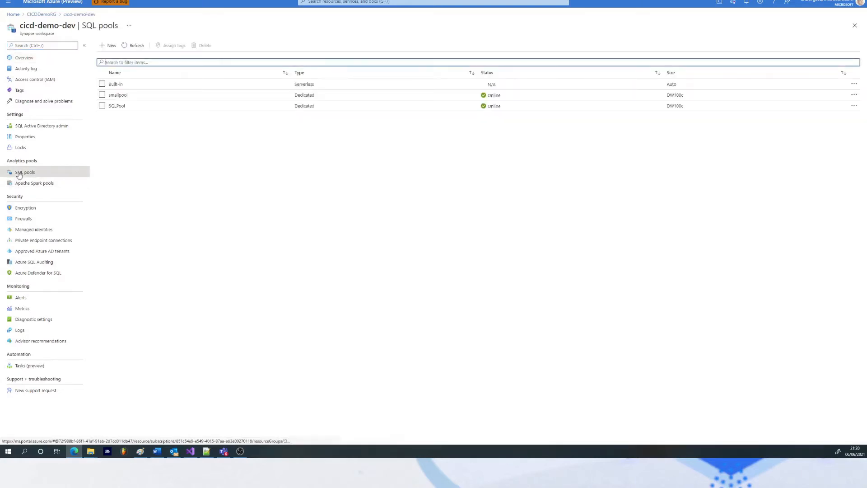
left_click(108, 47)
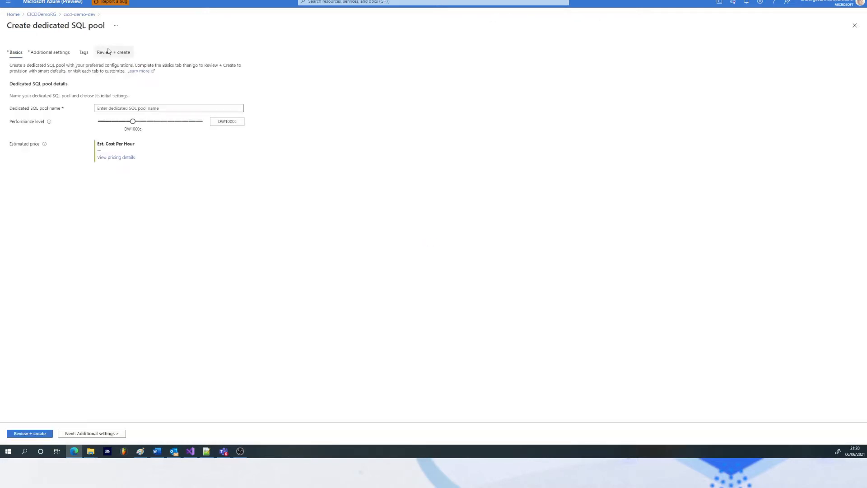
Set the dedicated SQL pool's performance level to DW100c and name it mysqlpool.
left_click_drag(133, 122, 83, 124)
left_click(136, 108)
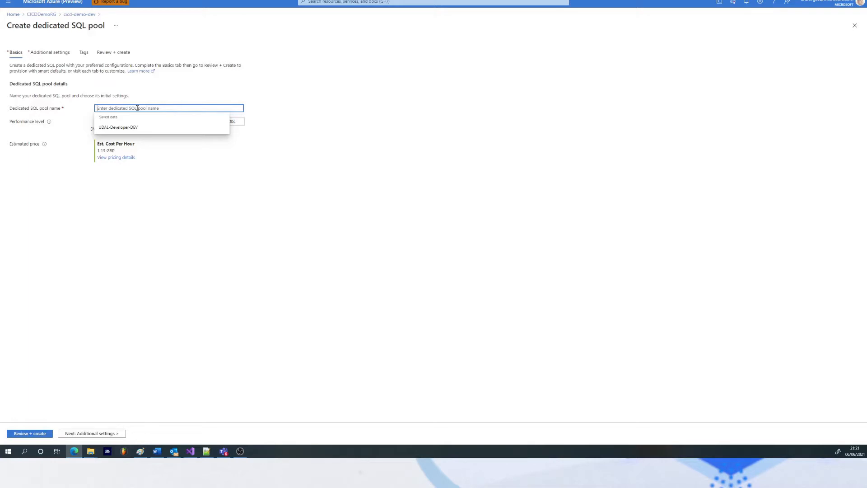
type("my")
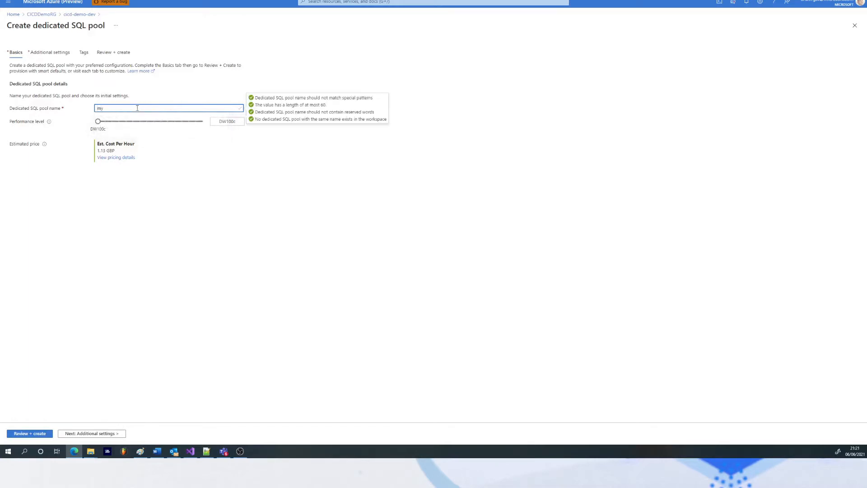
type("sqlpool")
left_click(294, 191)
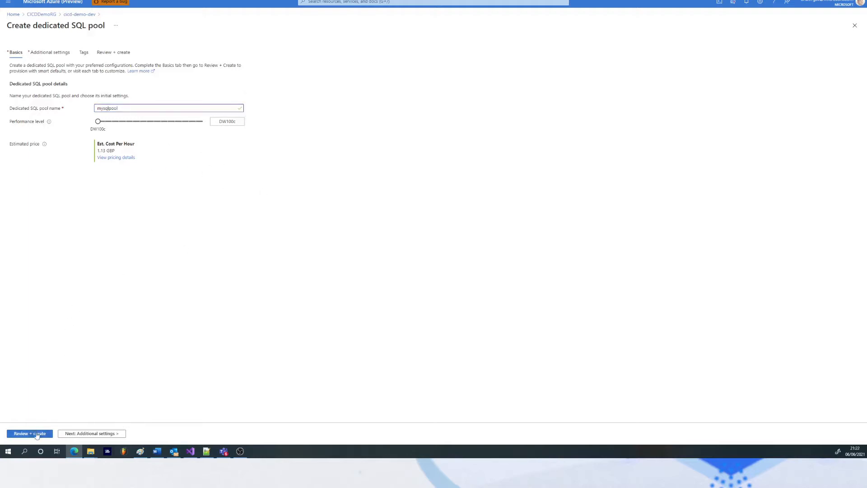
Keep the default additional settings and tags for the SQL pool, and open its automation template from the review stage.
left_click(91, 433)
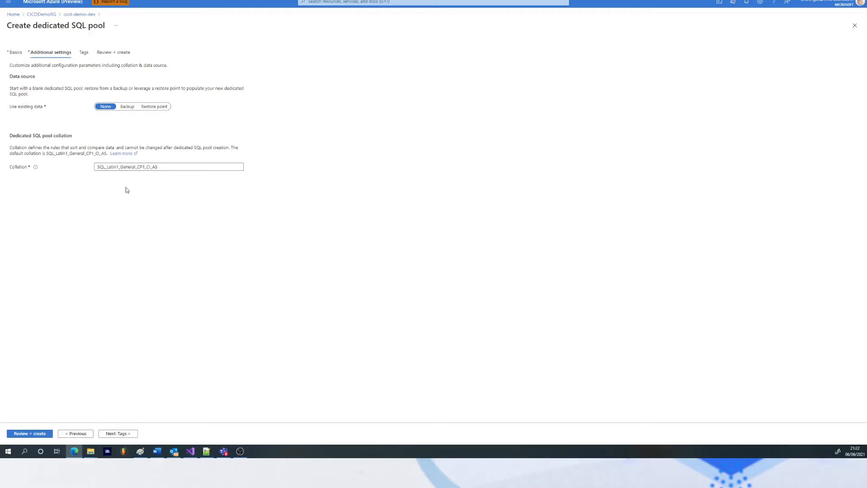
left_click(116, 434)
left_click(116, 434)
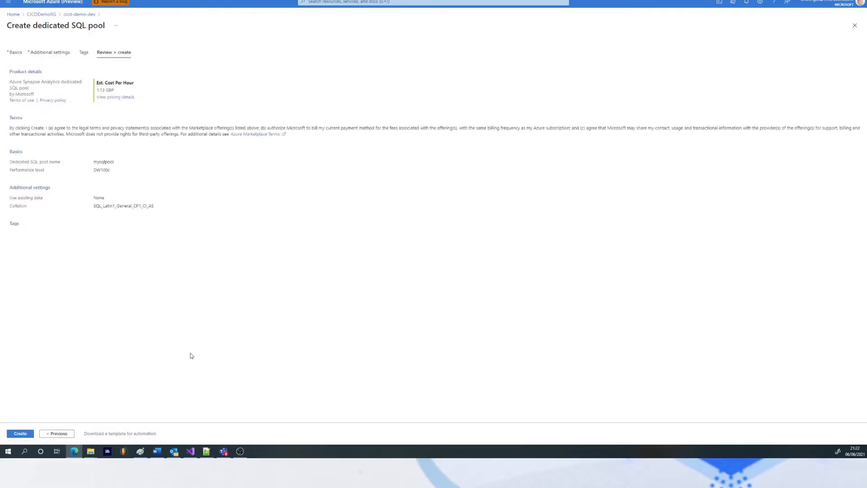
left_click(112, 435)
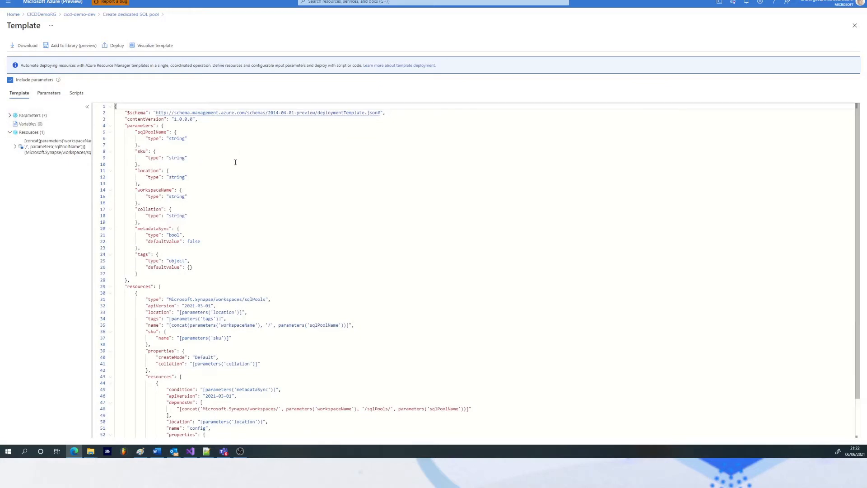
Examine the SQL pool's ARM template, expanding its parameter list and locating the sku parameter.
left_click(263, 169)
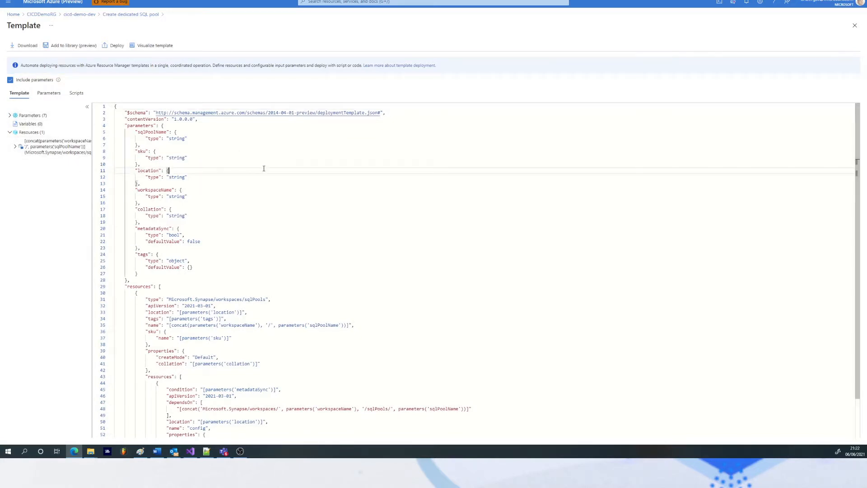
scroll(264, 168, "down", 2)
scroll(264, 169, "up", 2)
left_click(34, 118)
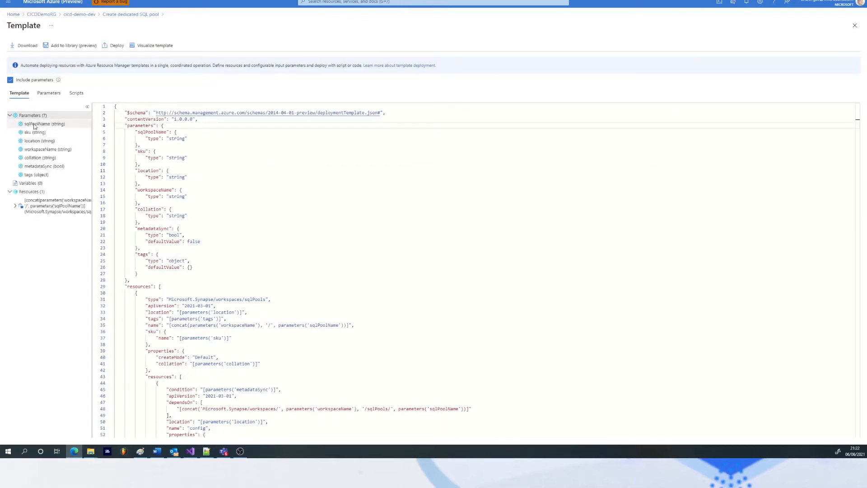
left_click(35, 133)
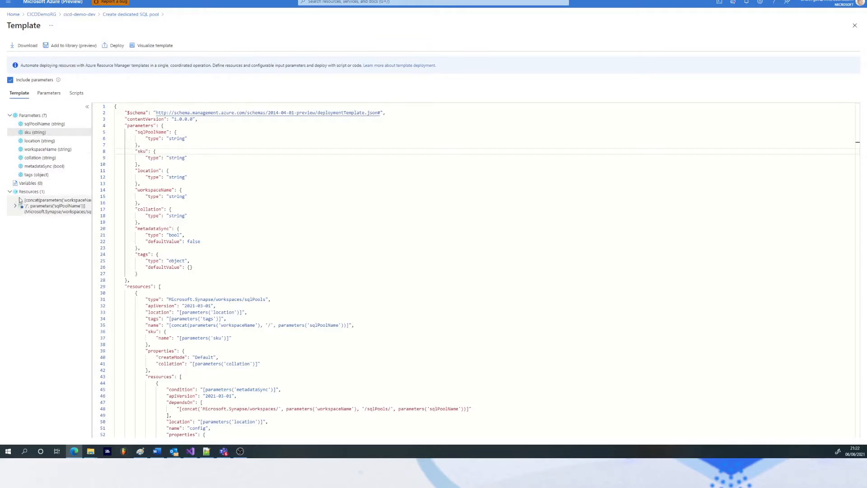
Switch to Azure DevOps and view the files of the ARM Assets repository in the SynapseCICDDemo project.
left_click(387, 209)
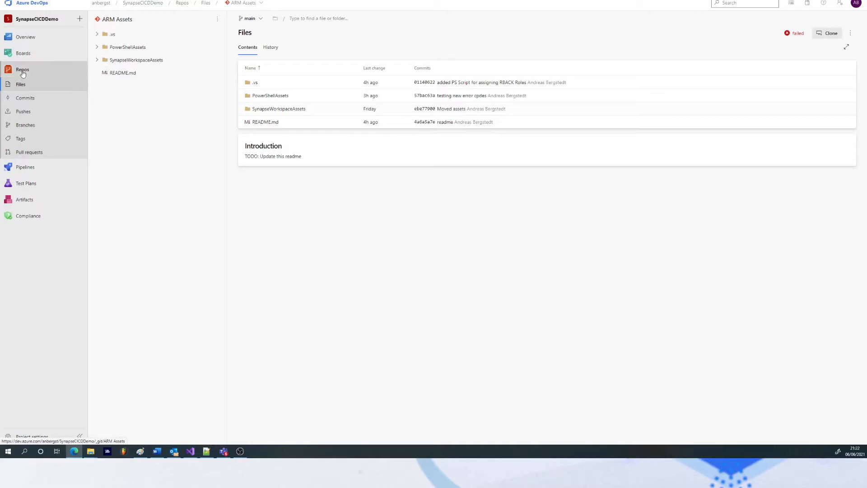
left_click(23, 86)
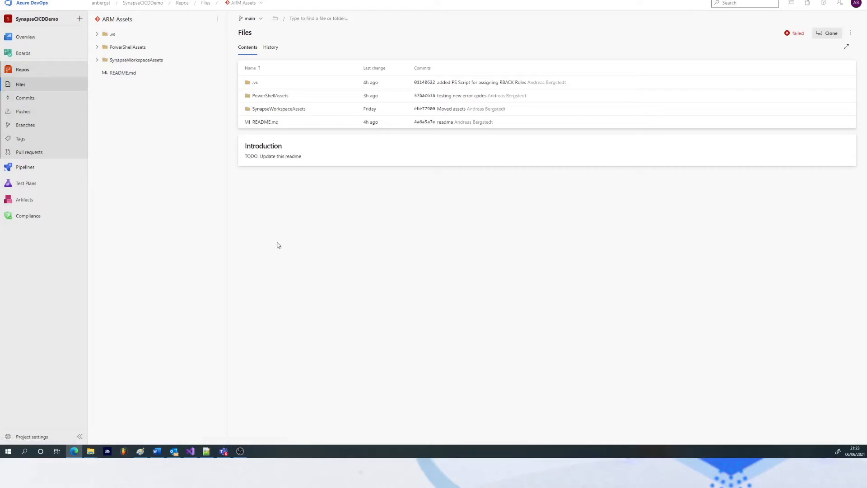
Switch to Visual Studio and expand SynapseWorkspaceAssets in the solution tree, including its sparkpool and sqlpool folders.
left_click(192, 454)
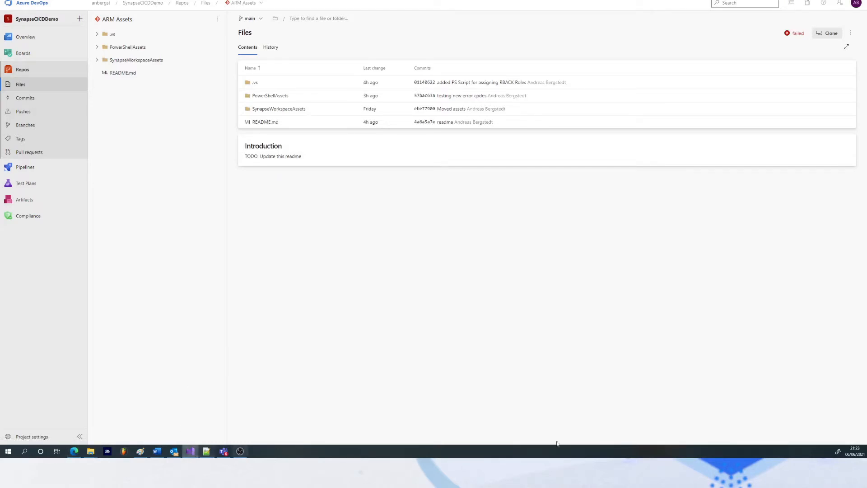
left_click_drag(329, 1, 281, 1)
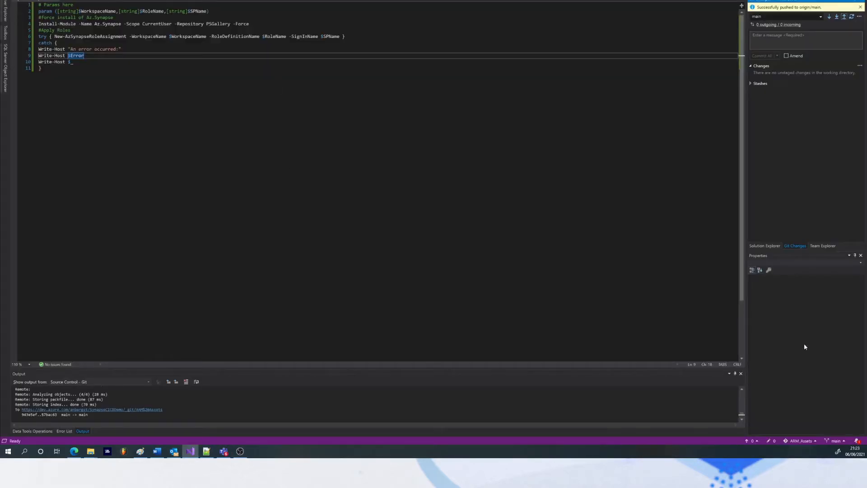
left_click(768, 246)
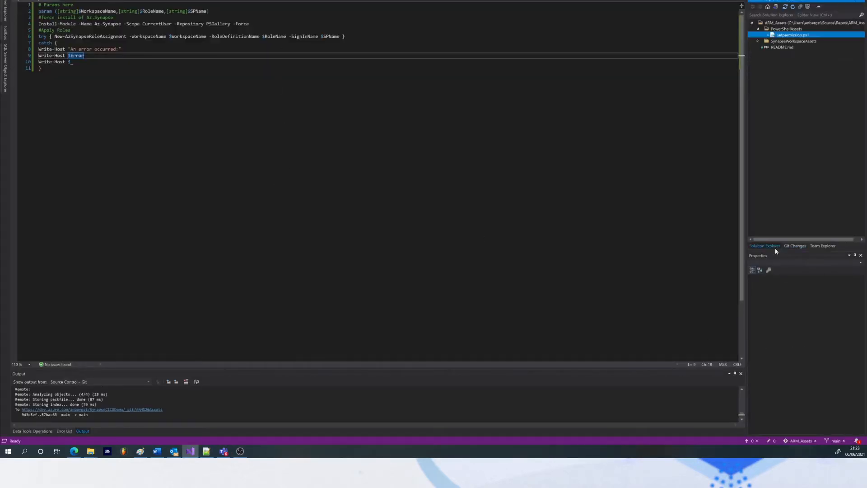
left_click(761, 41)
left_click(791, 42)
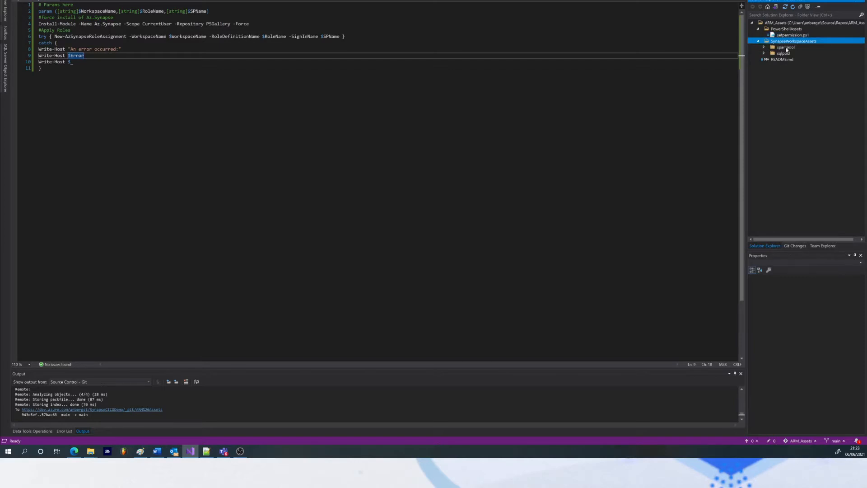
left_click(784, 48)
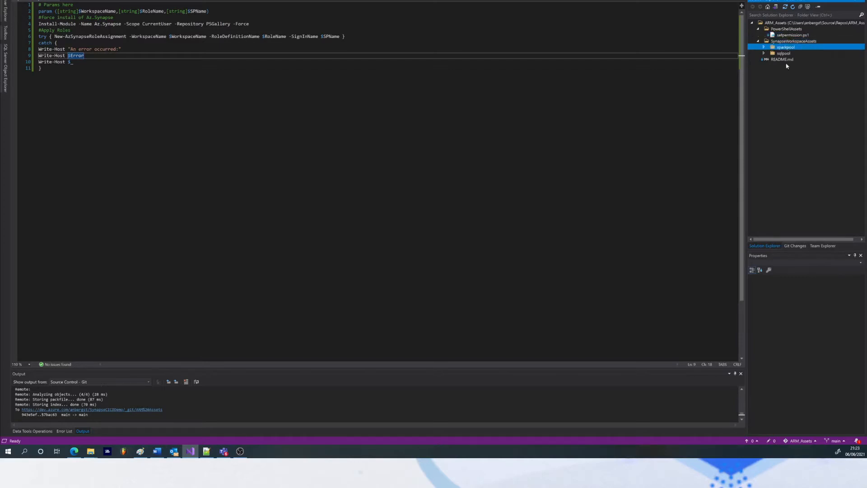
left_click(765, 47)
left_click(764, 66)
Open template.json in the sparkpool folder and examine its parameter and resource definitions.
double_click(798, 60)
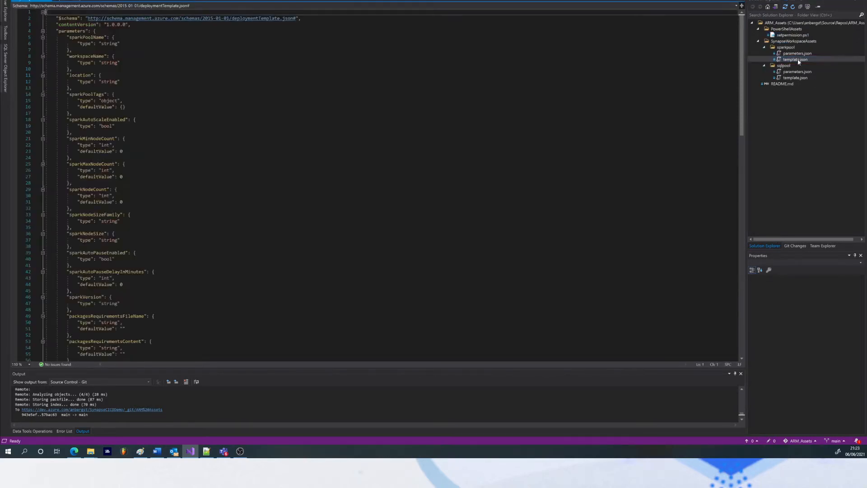
left_click(177, 114)
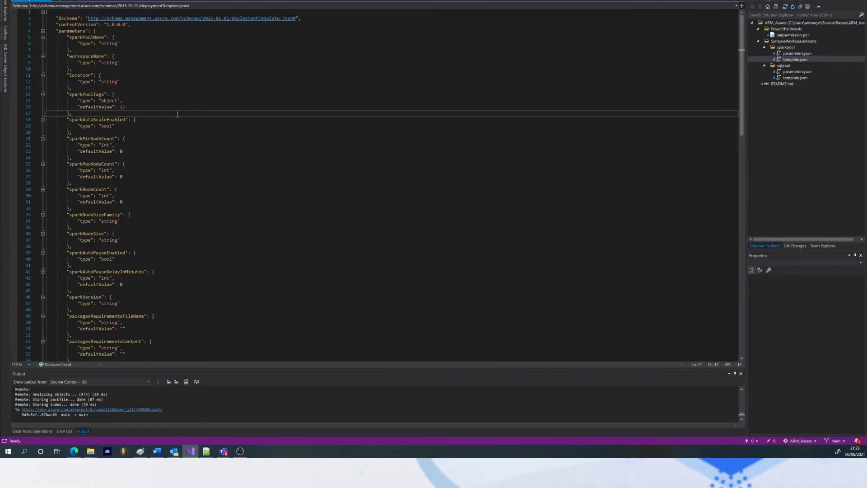
scroll(177, 115, "down", 9)
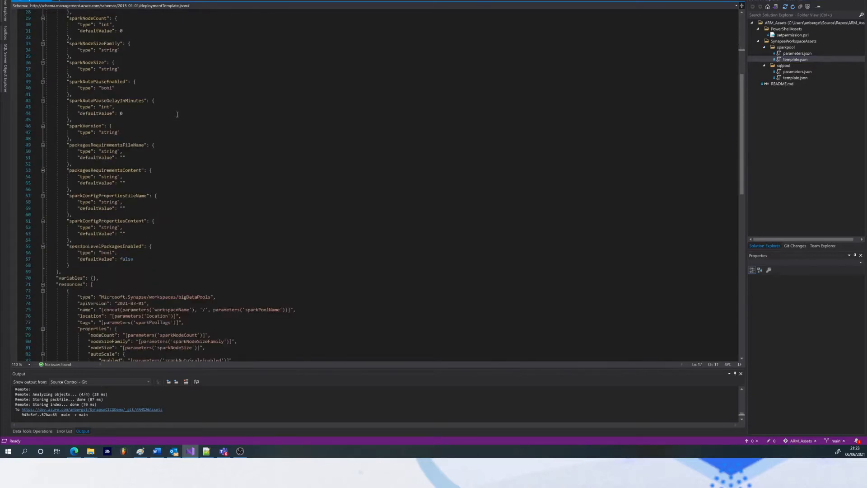
scroll(177, 114, "down", 2)
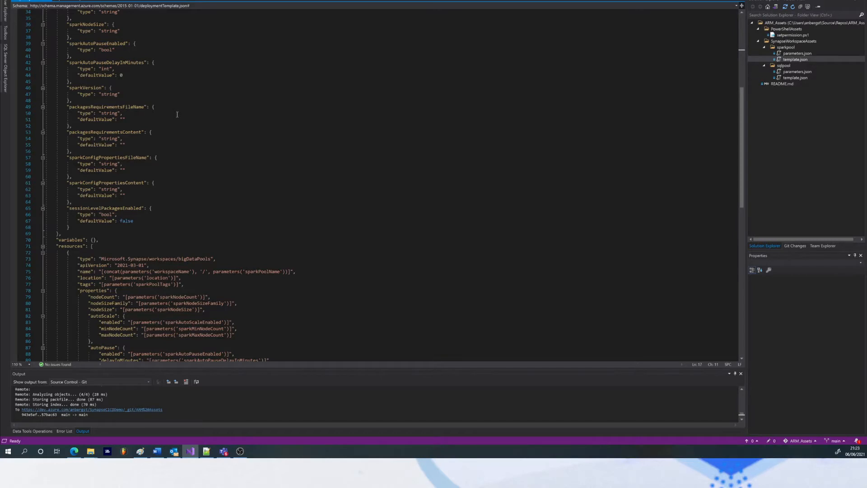
scroll(177, 114, "down", 4)
scroll(177, 115, "up", 9)
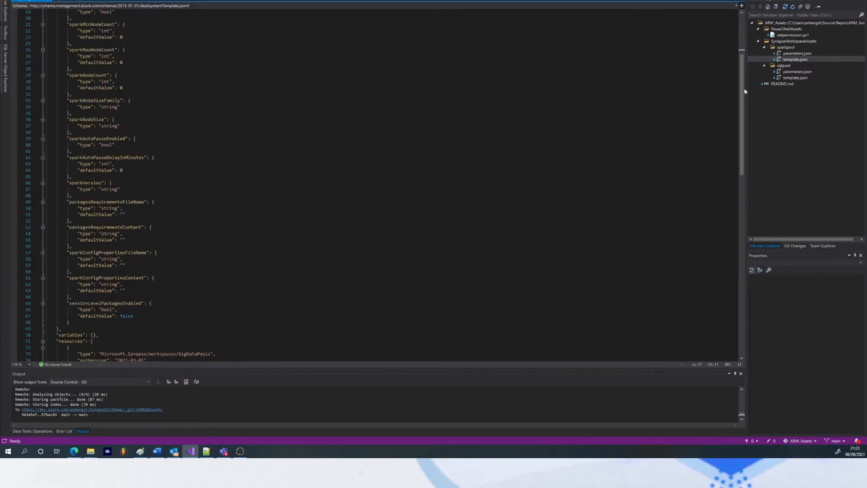
Open parameters.json in the sparkpool folder and examine the Spark pool name and workspace name values.
left_click(791, 53)
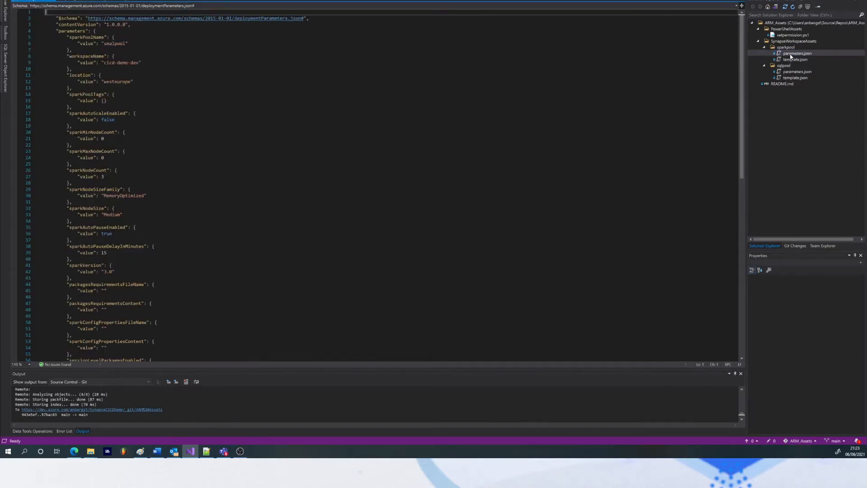
left_click(197, 73)
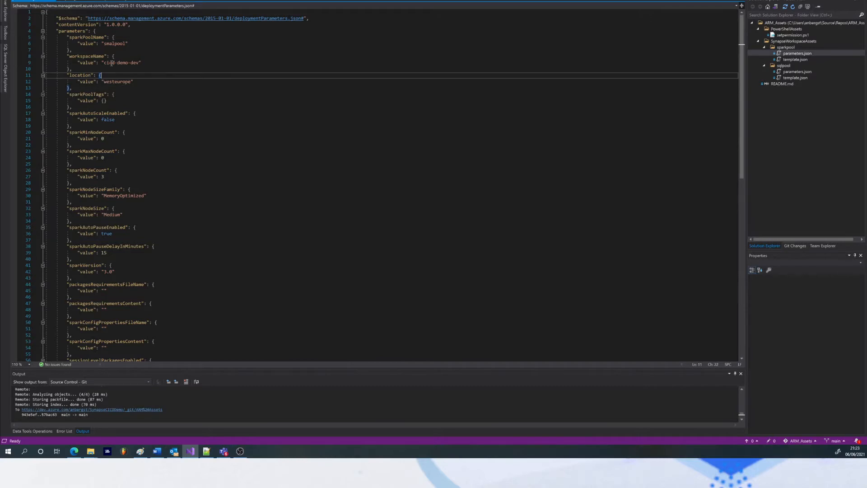
double_click(118, 44)
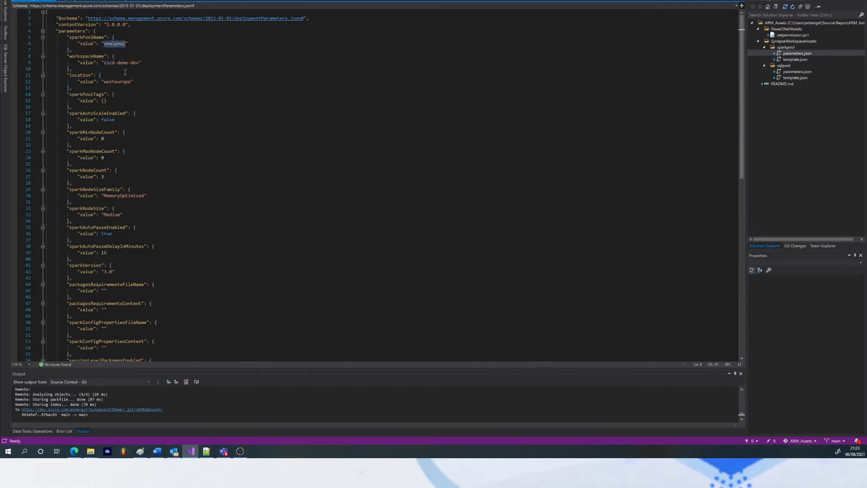
left_click(176, 44)
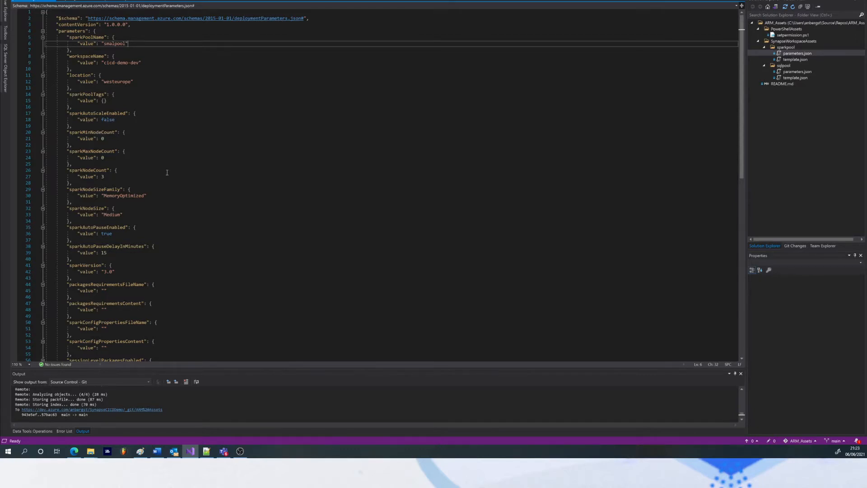
Review the remaining Spark pool parameters, including node size family, node size, auto-pause and Spark version.
scroll(167, 172, "down", 1)
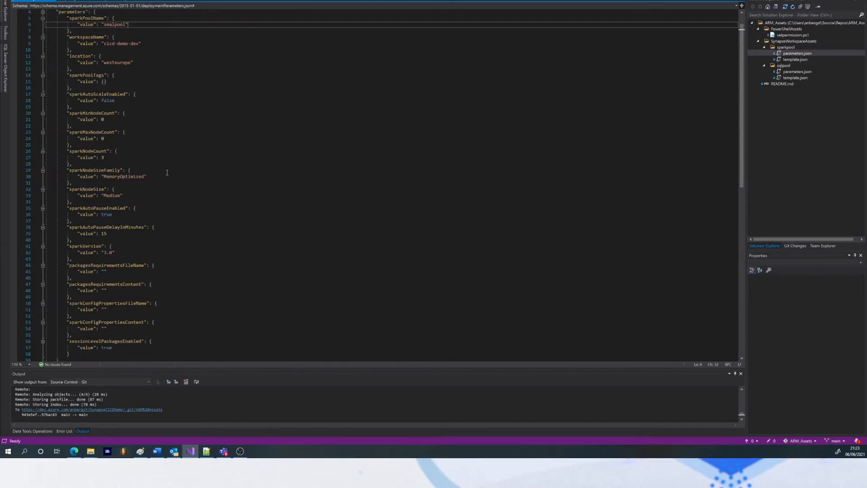
double_click(124, 176)
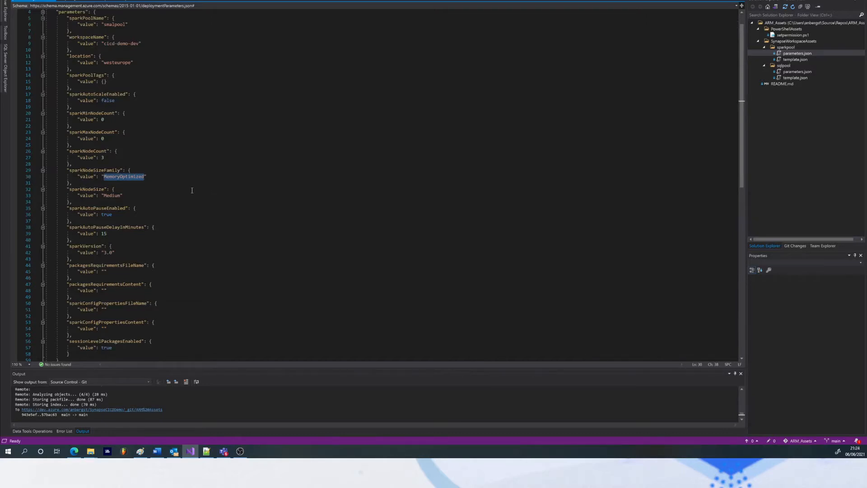
left_click(172, 192)
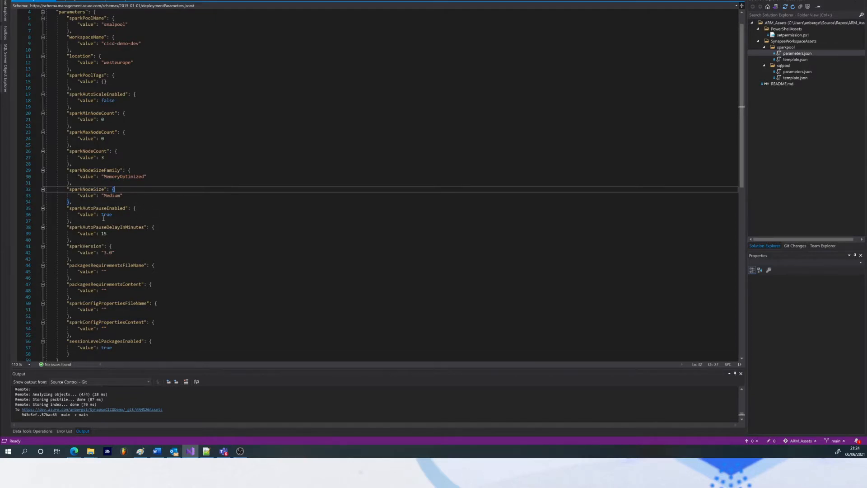
scroll(136, 248, "down", 2)
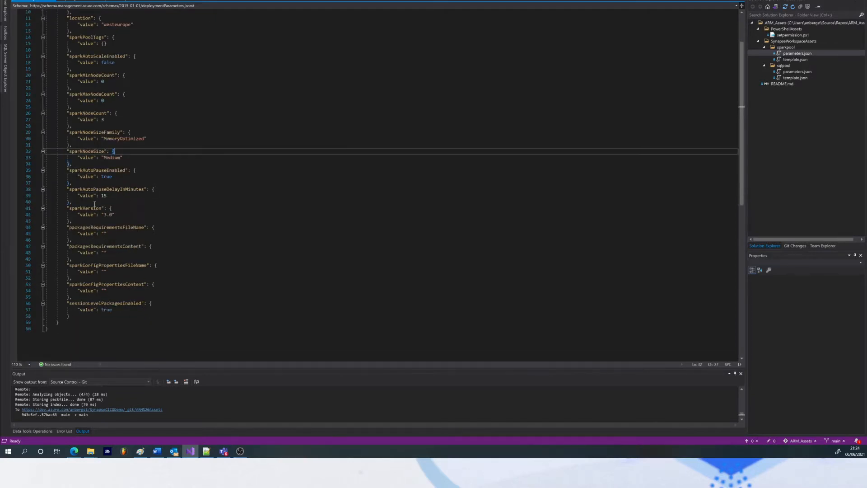
left_click_drag(76, 210, 113, 215)
left_click(179, 216)
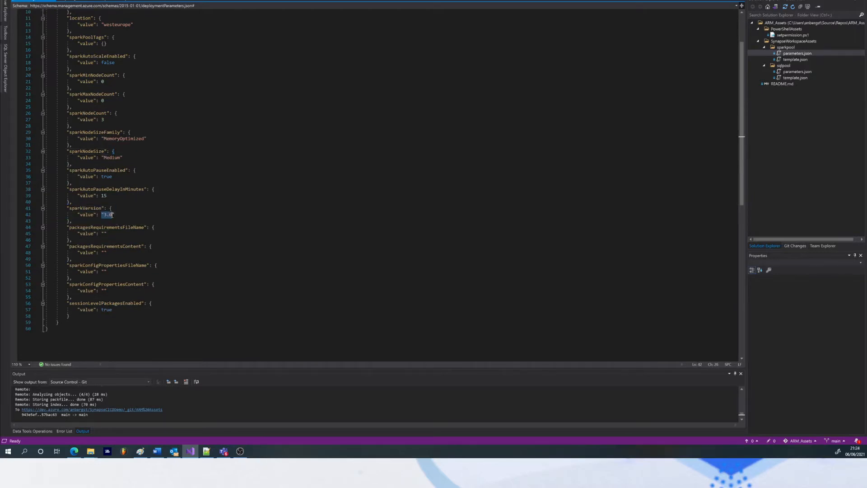
left_click(249, 229)
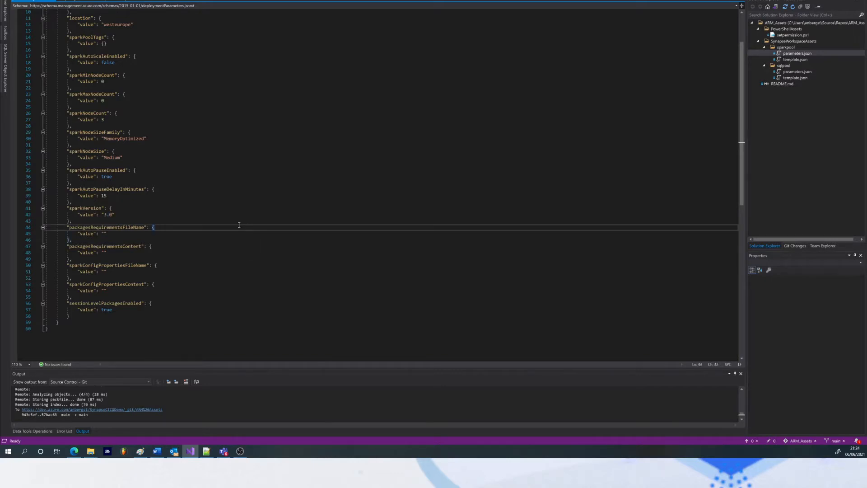
scroll(557, 195, "up", 3)
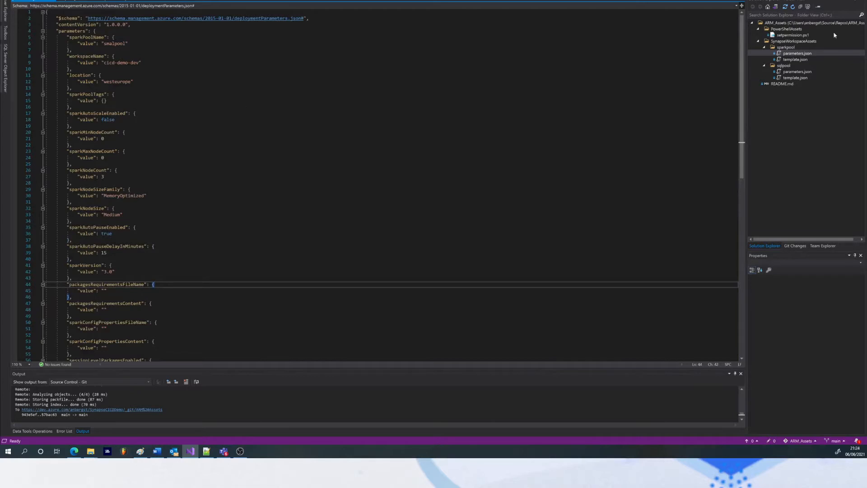
Open template.json in the sqlpool folder and examine its resources block and parameter definitions.
left_click(797, 59)
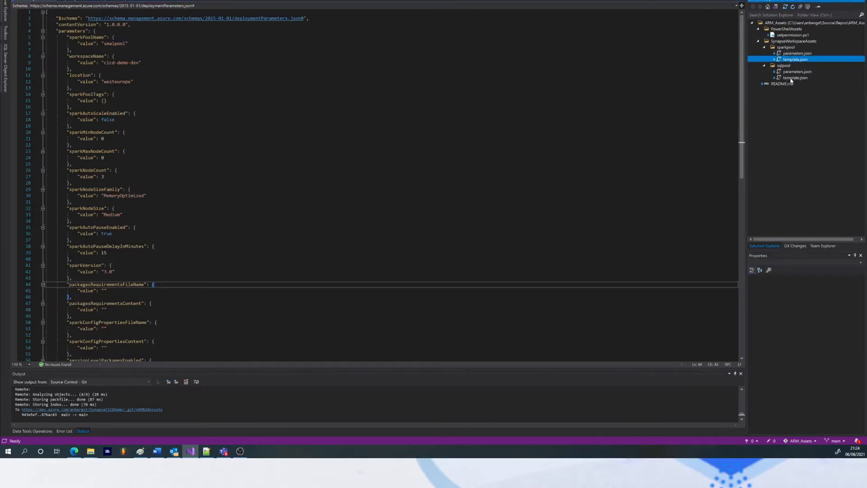
left_click(791, 80)
double_click(792, 80)
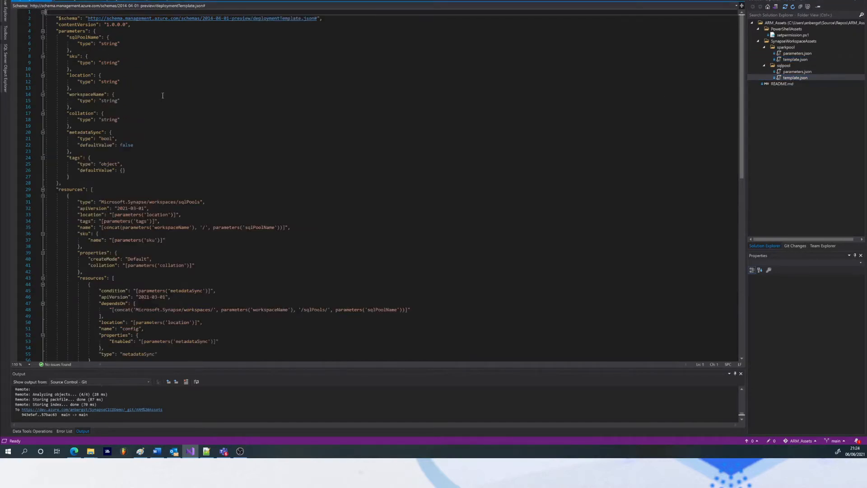
scroll(162, 95, "down", 3)
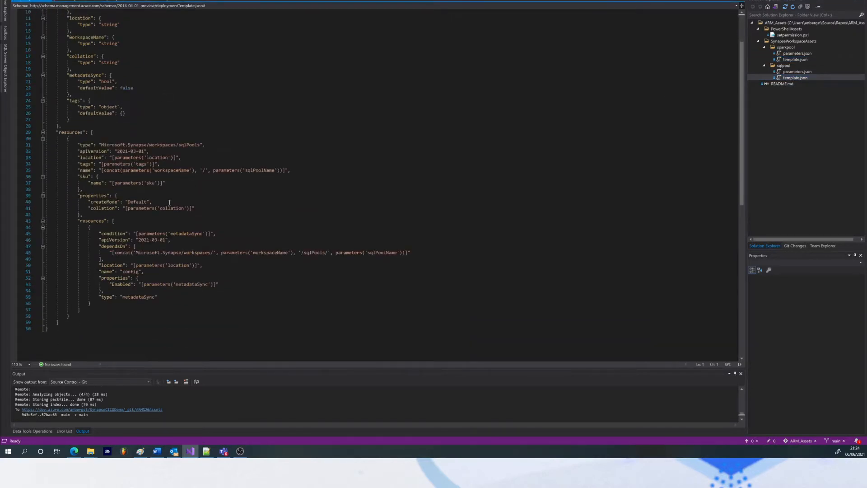
left_click_drag(256, 312, 58, 126)
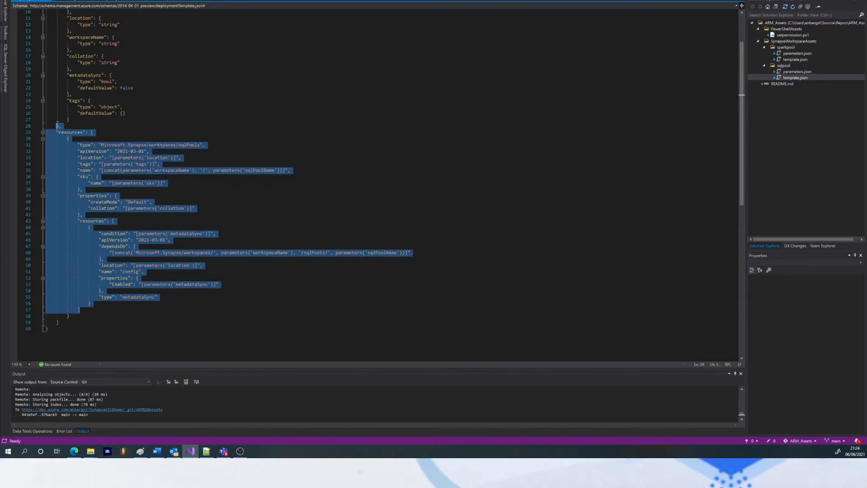
left_click(259, 97)
scroll(260, 98, "up", 3)
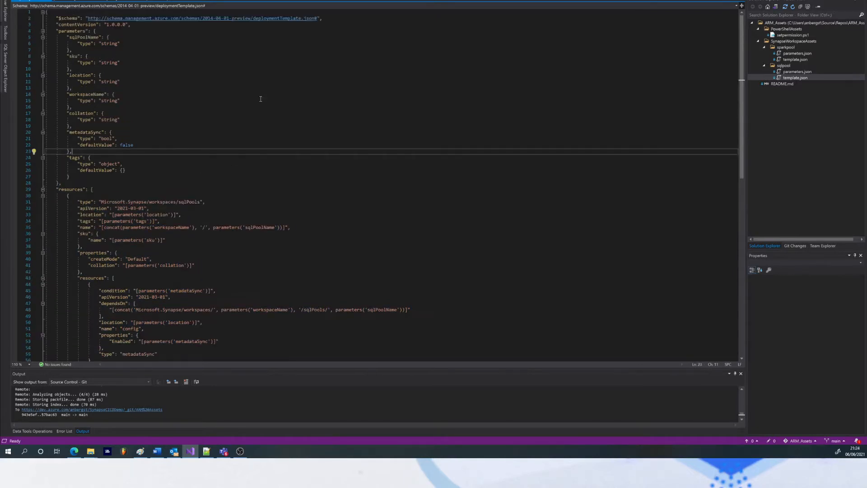
left_click_drag(125, 170, 80, 22)
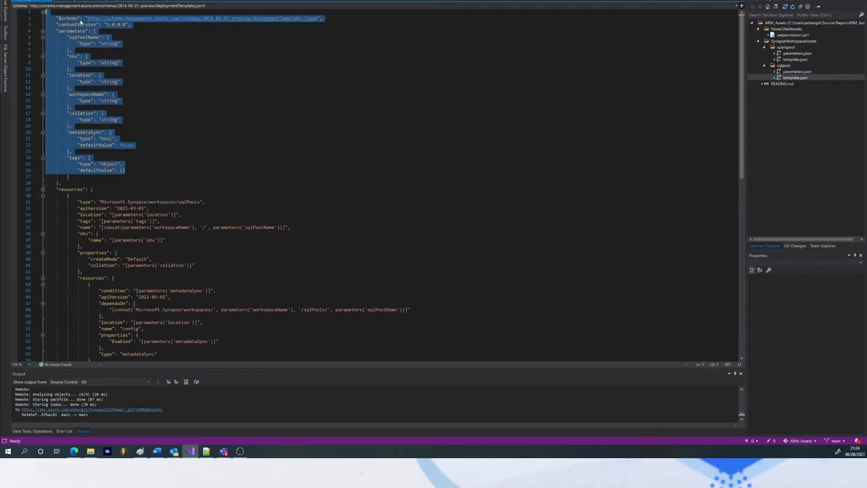
Open parameters.json in the sqlpool folder and examine the SQL pool parameter values, especially the sku.
left_click(798, 72)
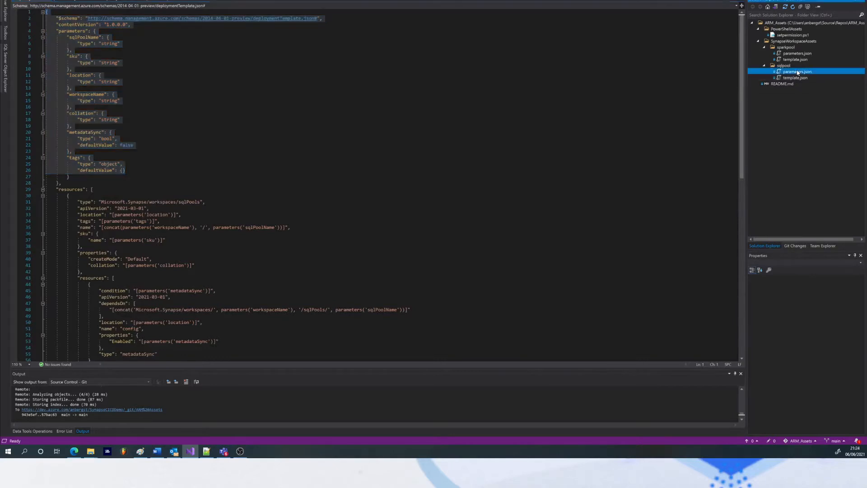
double_click(798, 72)
left_click(175, 157)
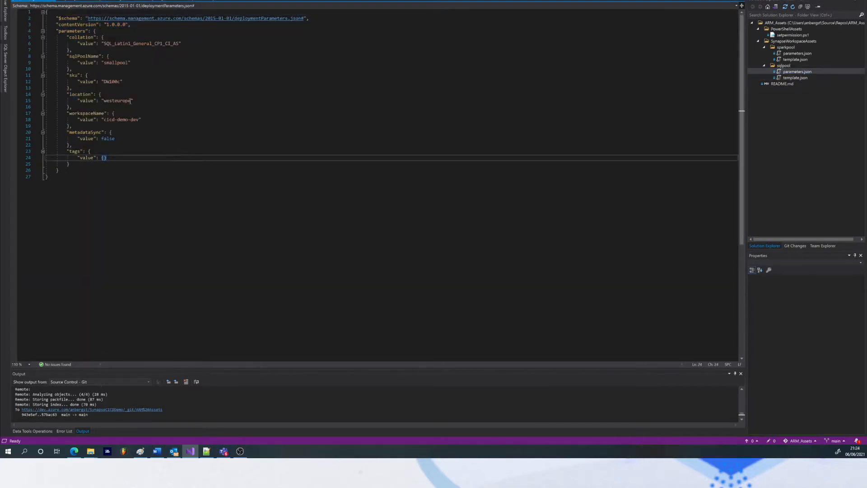
double_click(73, 75)
double_click(112, 81)
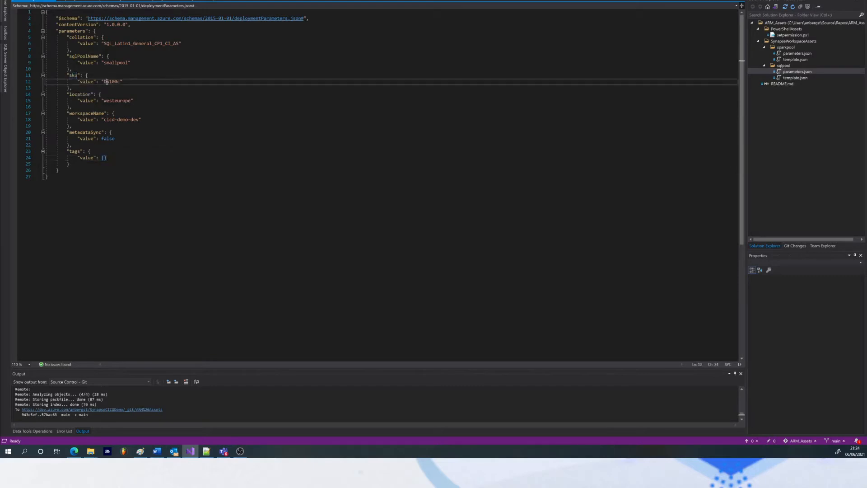
left_click(185, 90)
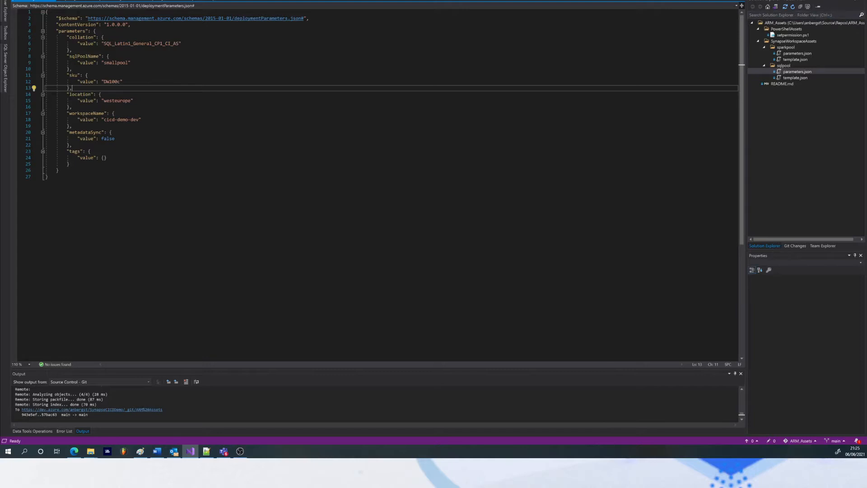
Switch to Azure DevOps and expand SynapseWorkspaceAssets with its sparkpool and sqlpool folders in the ARM Assets repository.
key("alt+Tab")
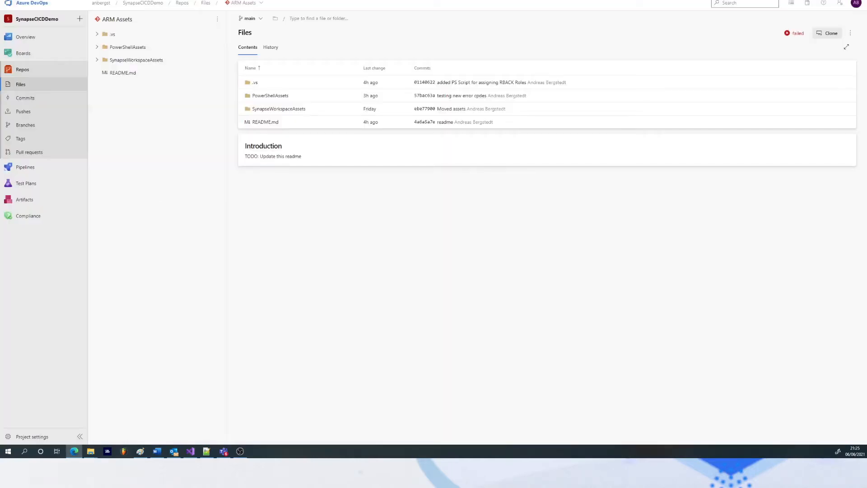
left_click(157, 61)
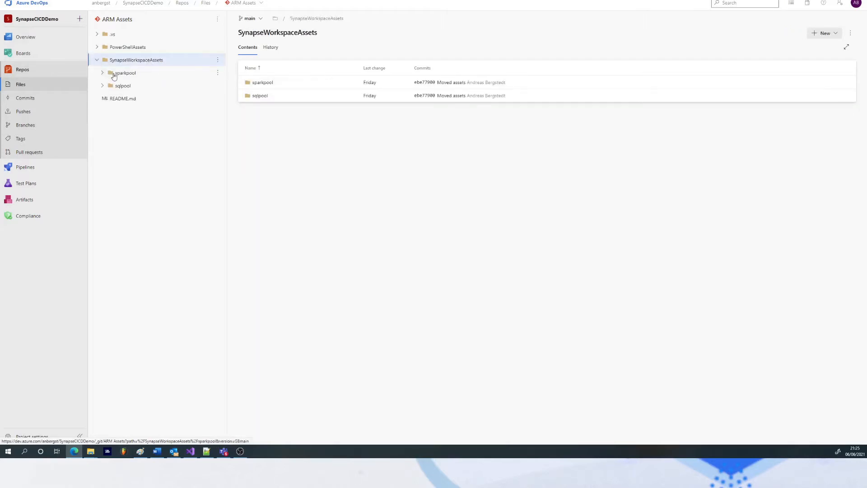
left_click(114, 74)
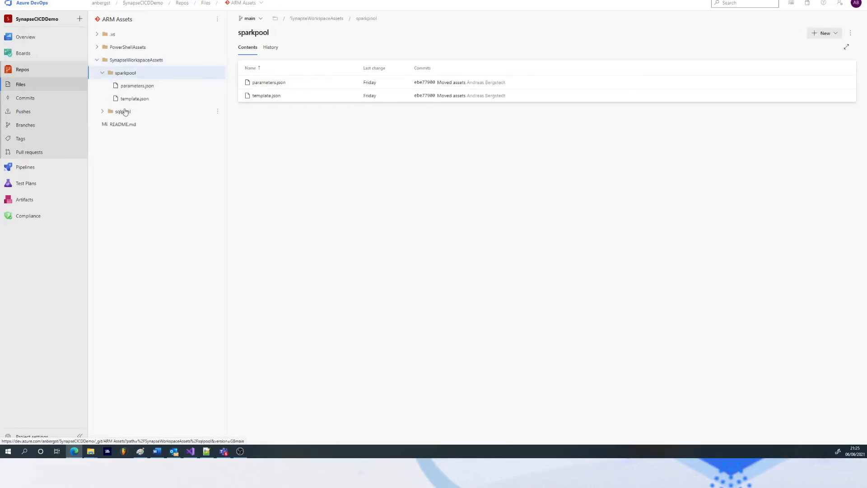
left_click(125, 112)
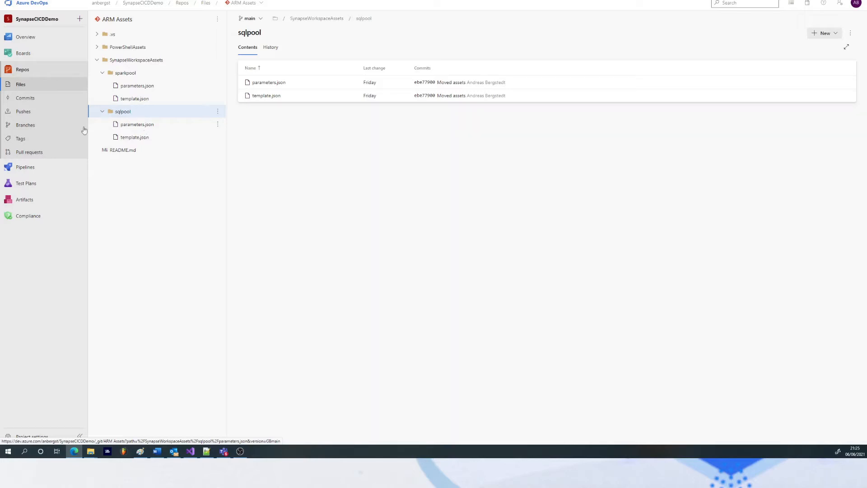
Open the SynapseCICDDemo-ARM_ASSET_BUILD pipeline in the pipeline editor.
left_click(27, 167)
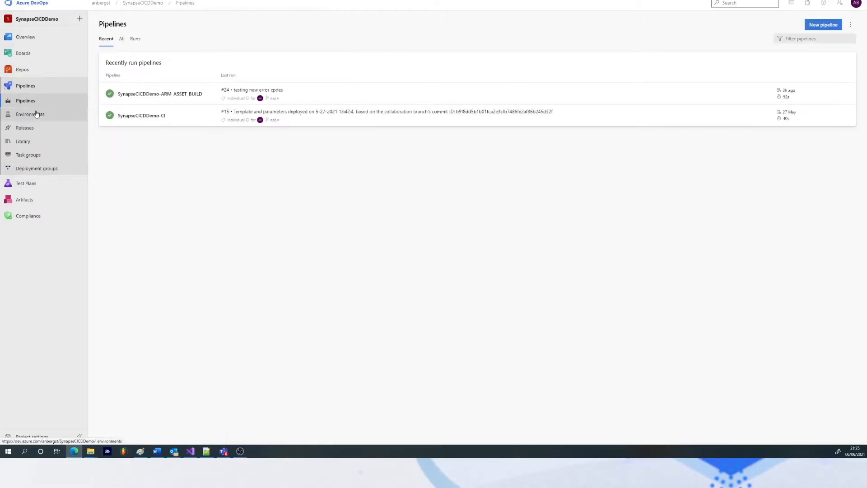
left_click(164, 96)
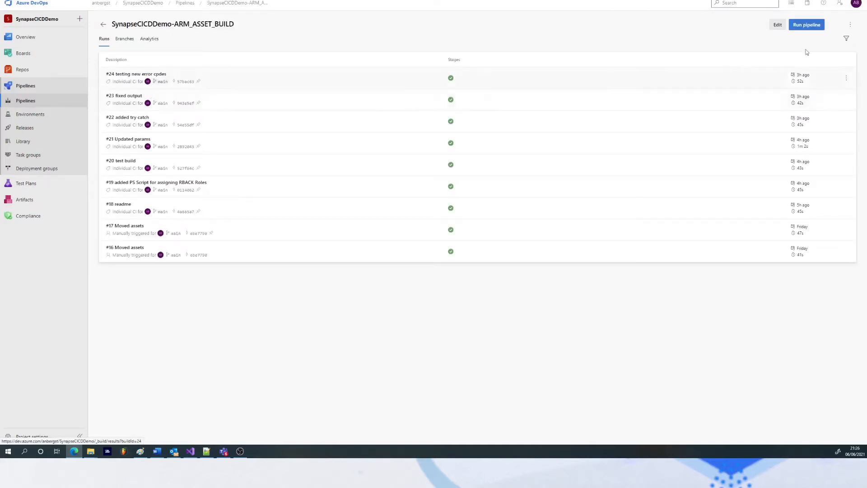
left_click(773, 29)
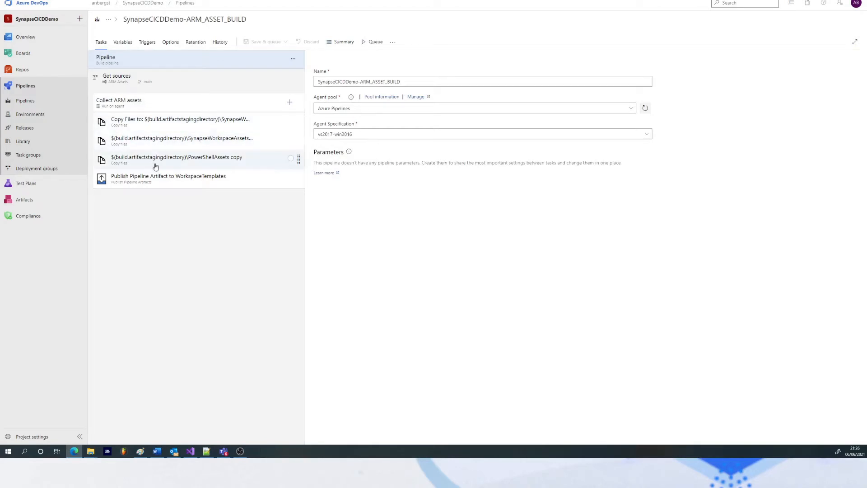
Review the sqlpool copy files task, including its source folder, contents pattern, target folder and advanced options.
left_click(159, 130)
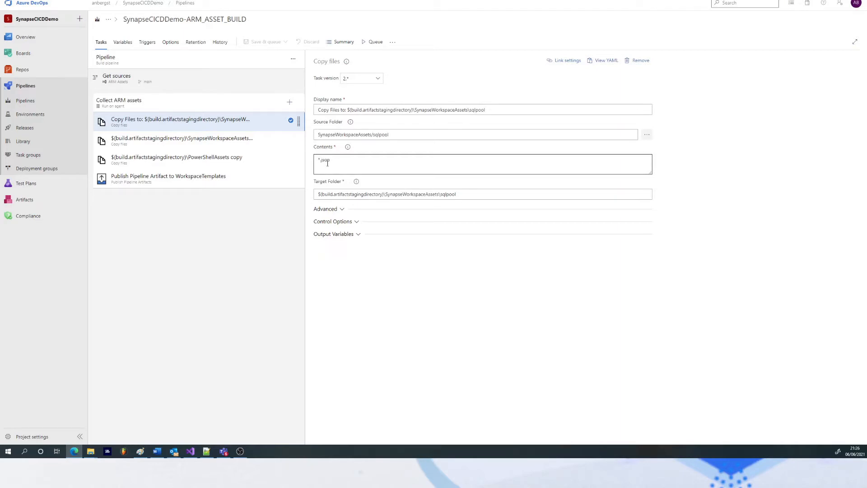
left_click(332, 194)
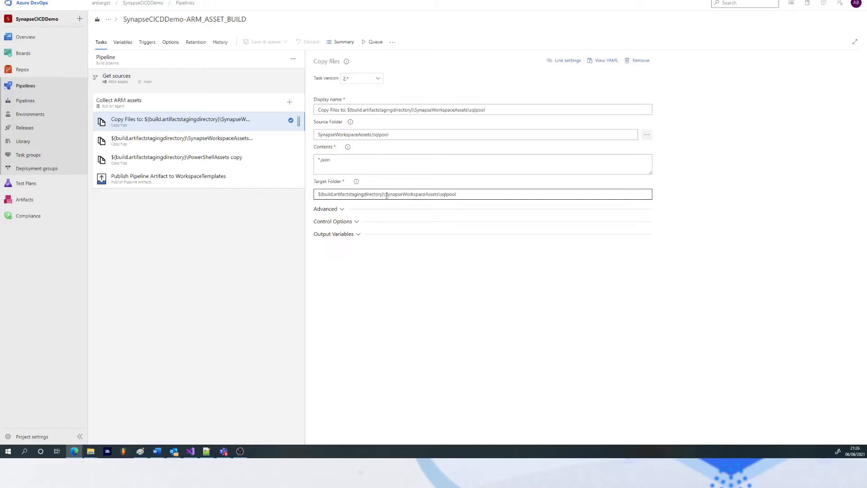
left_click_drag(386, 195, 442, 198)
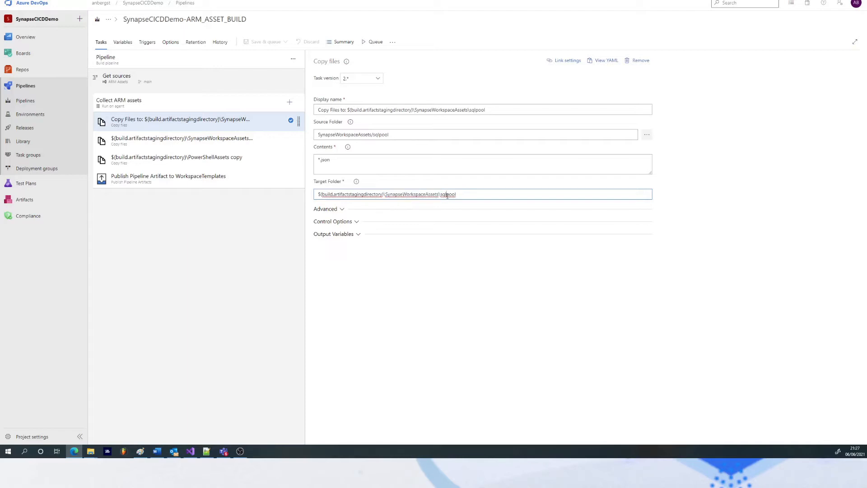
double_click(448, 194)
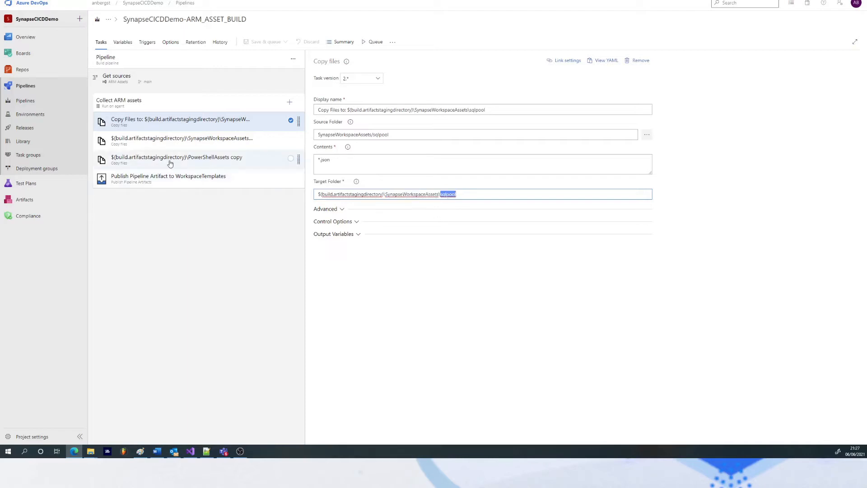
left_click(338, 209)
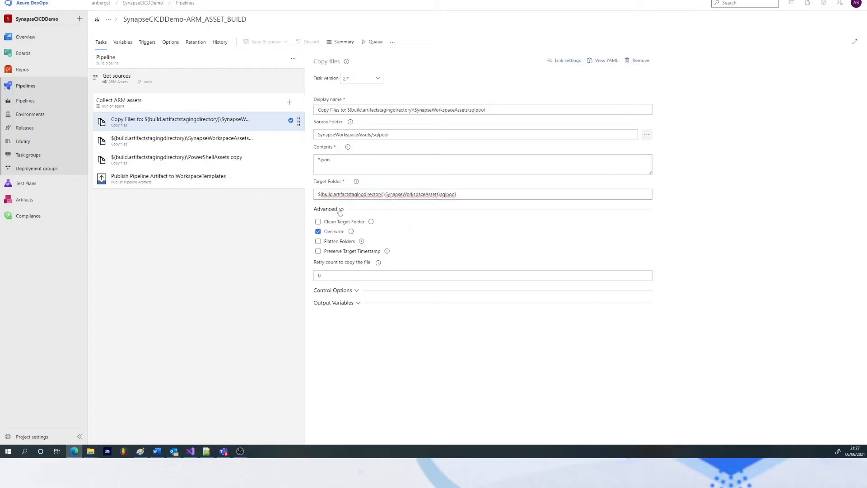
left_click(337, 210)
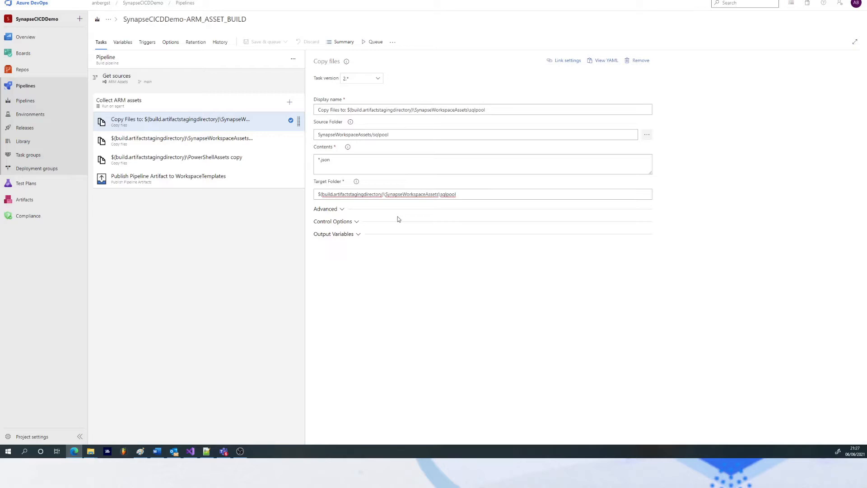
left_click(375, 194)
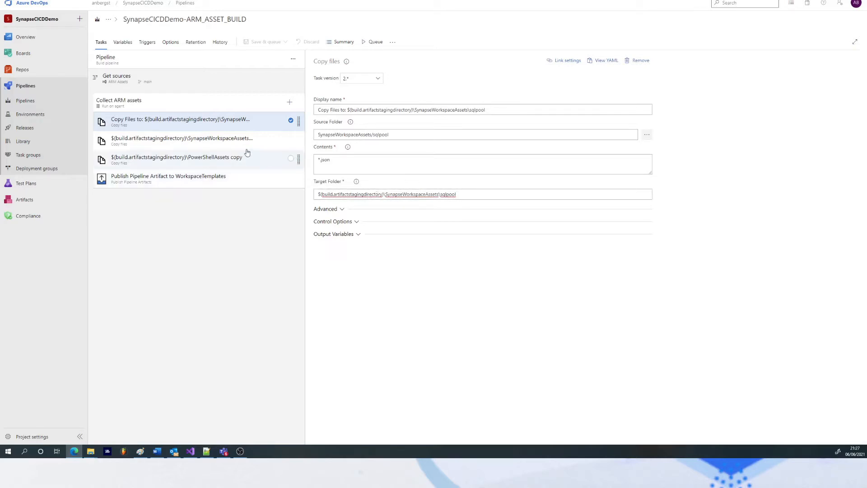
Review the copy files tasks for the sparkpool and PowerShellAssets folders, checking their source and target folders.
left_click(203, 144)
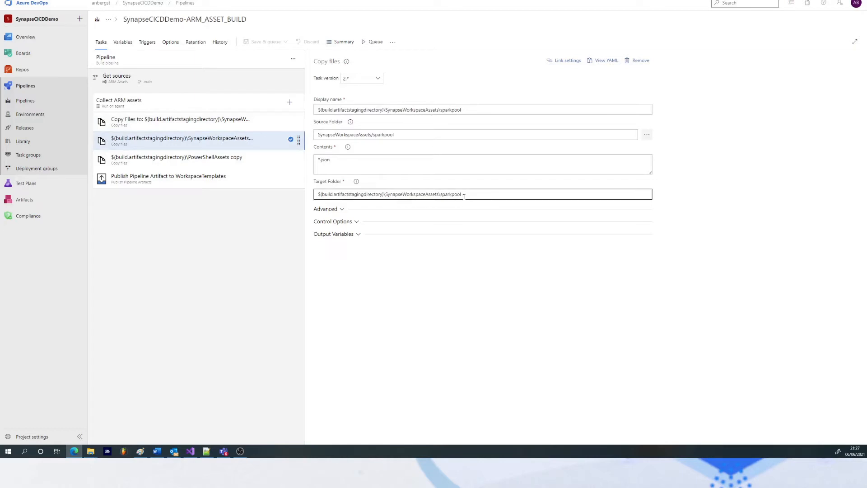
left_click_drag(464, 197, 387, 194)
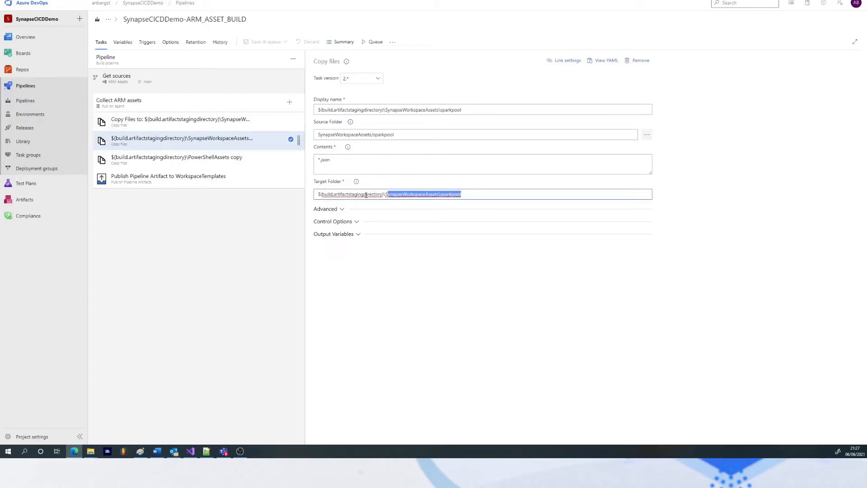
left_click(387, 194)
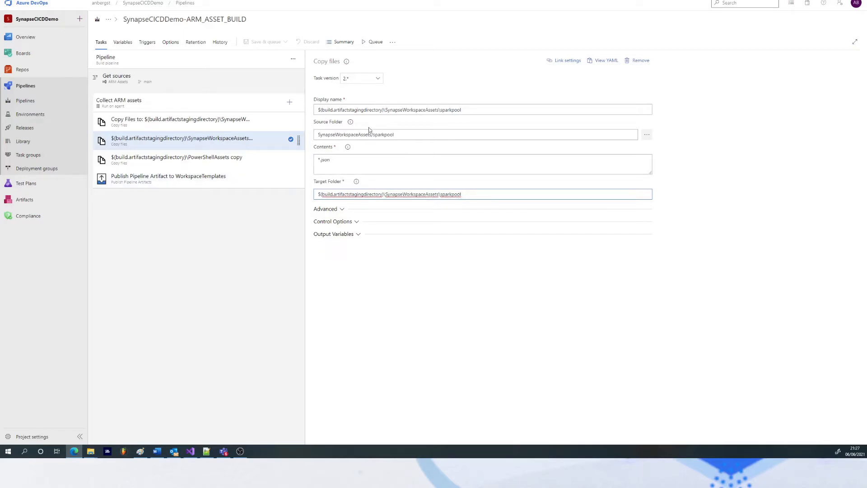
left_click(244, 157)
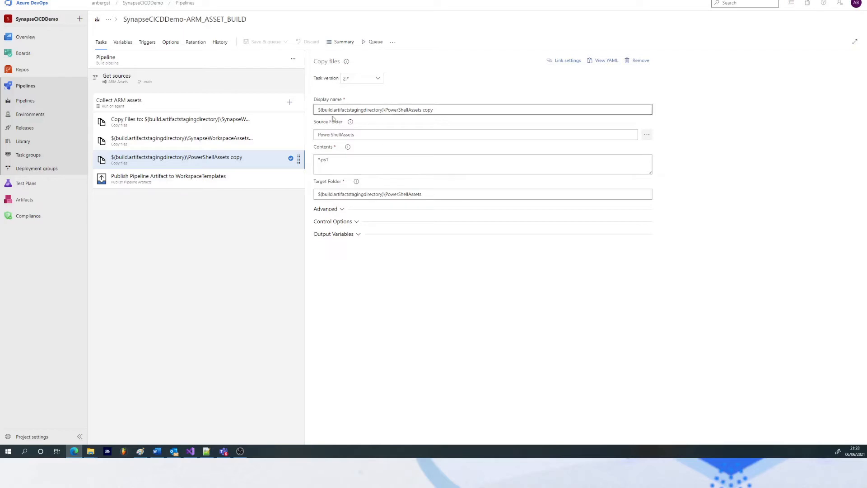
Review the Publish Pipeline Artifact task and the build pipeline's continuous integration trigger.
left_click(191, 178)
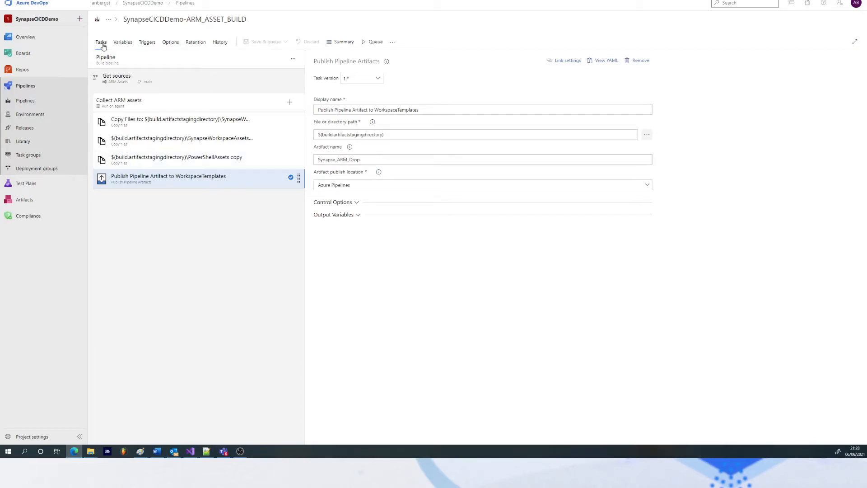
left_click(154, 44)
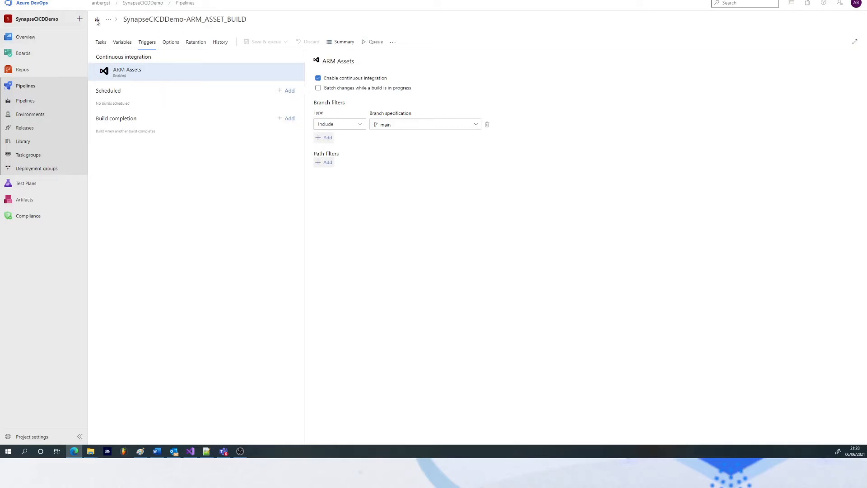
Switch to the Azure portal and delete the smallpool dedicated SQL pool and the smalpool Apache Spark pool from the CICDDemoRG resource group.
left_click(156, 7)
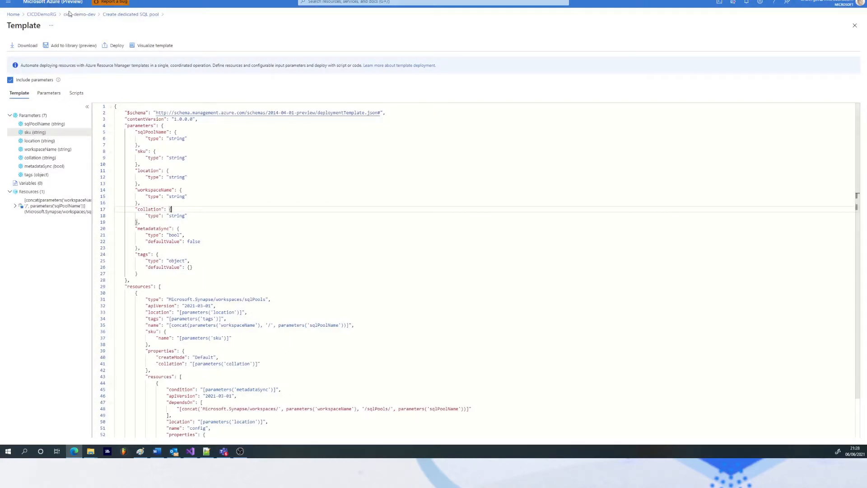
left_click(42, 15)
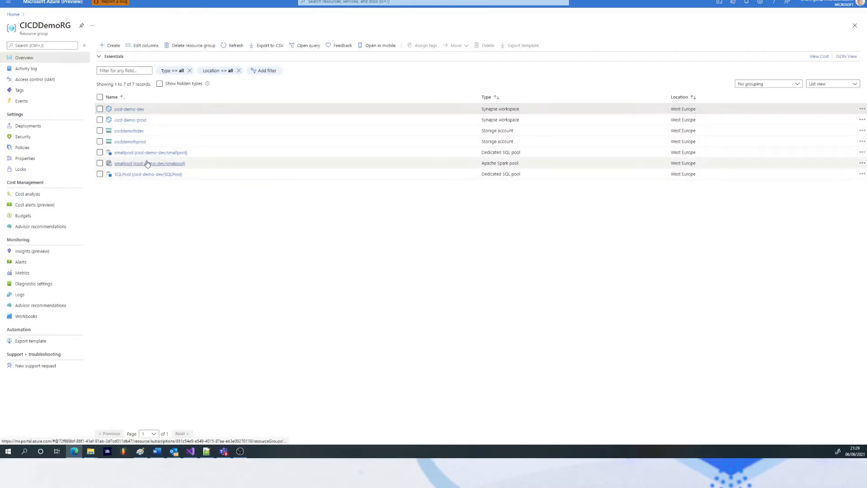
left_click(100, 153)
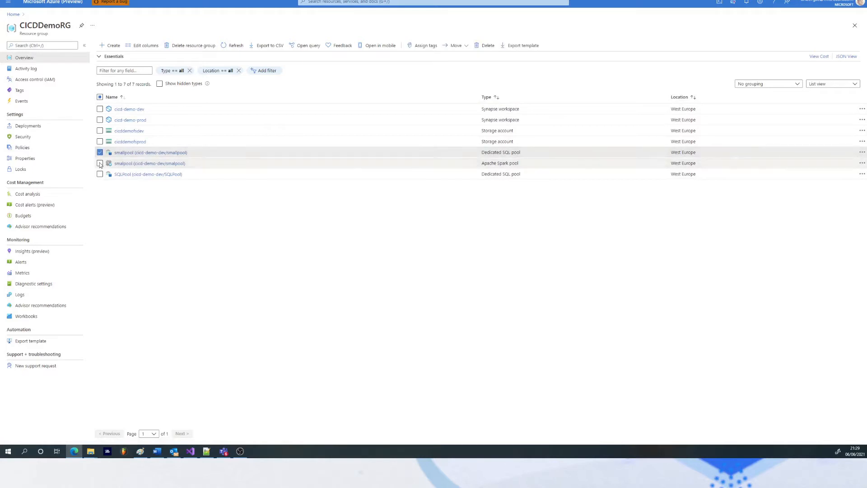
left_click(100, 164)
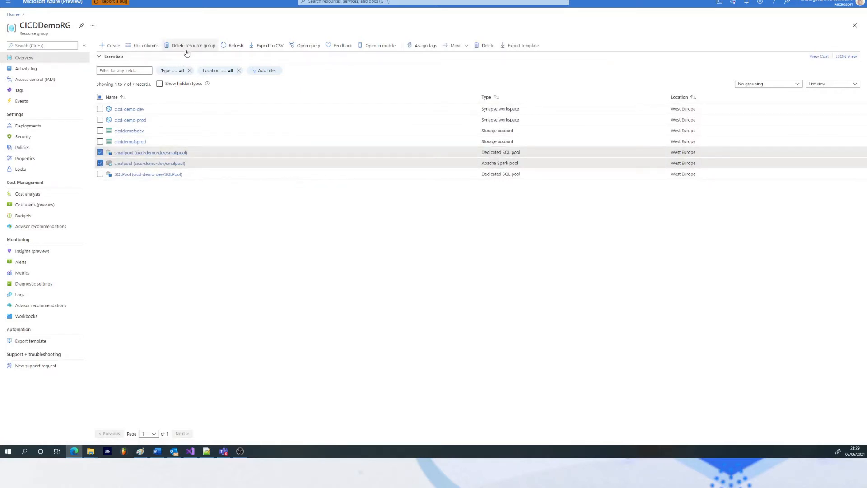
left_click(486, 46)
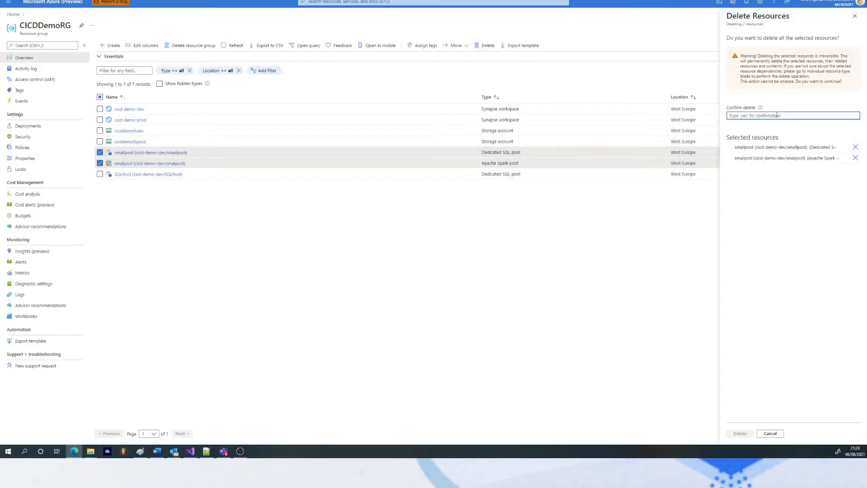
type("yes")
left_click(746, 435)
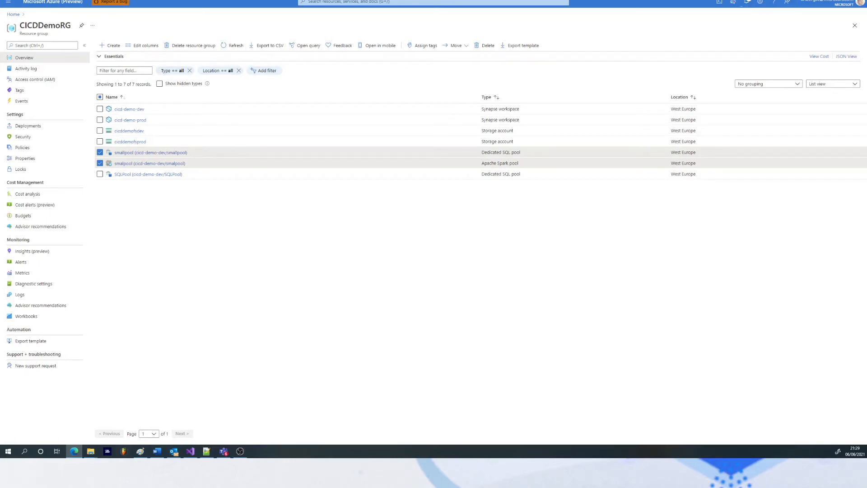
Switch to Azure DevOps, open the SynapseCICDDemo project's release pipelines and widen the pipeline list to show the full names.
left_click(102, 1)
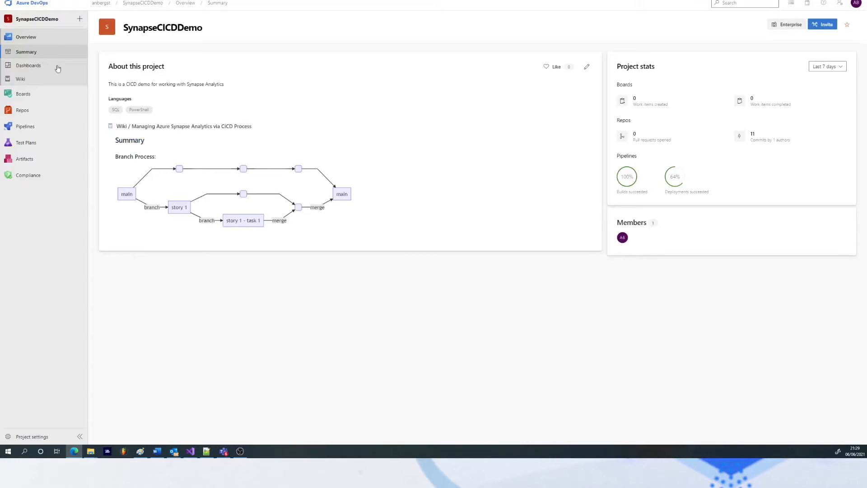
left_click(38, 126)
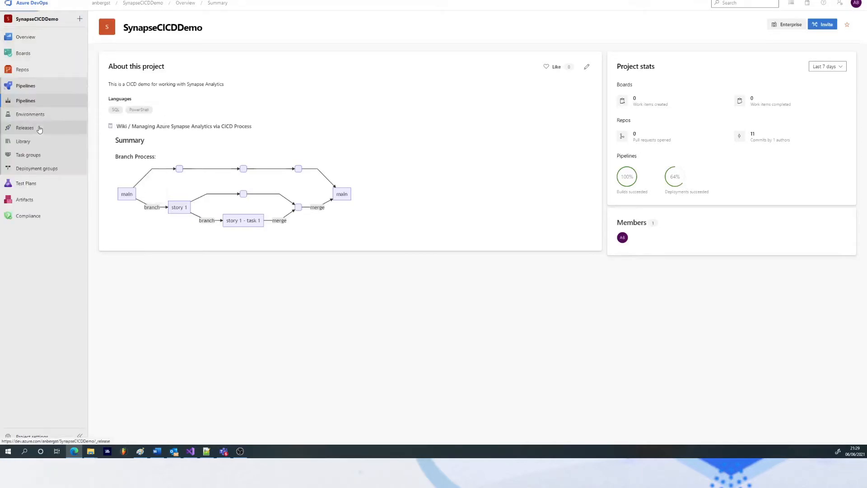
left_click(38, 130)
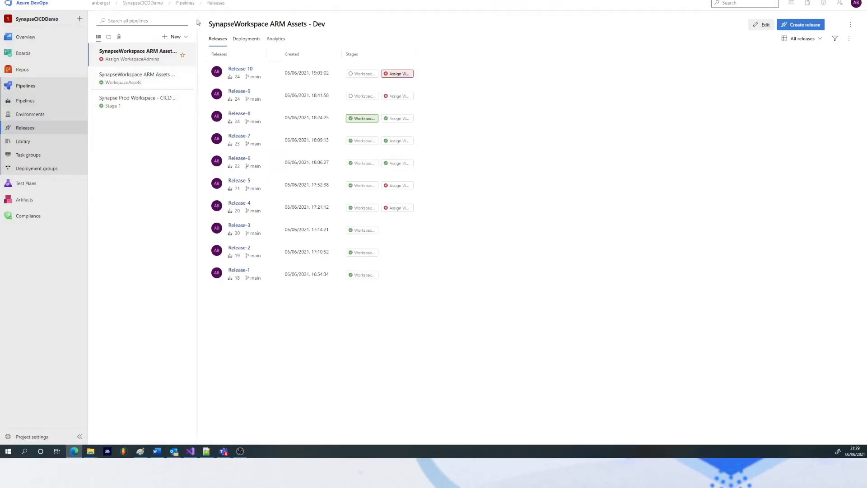
left_click_drag(197, 19, 305, 24)
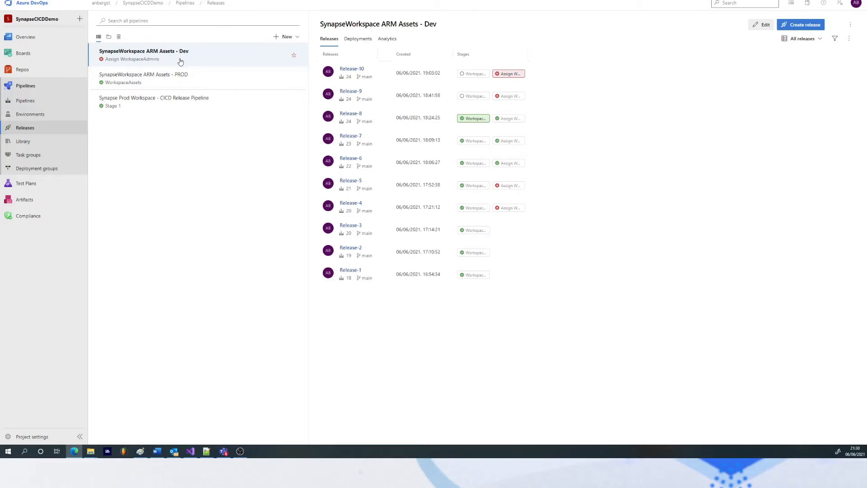
Compare the release histories of the SynapseWorkspace ARM Assets Dev and PROD pipelines, ending on the Dev pipeline.
left_click(183, 84)
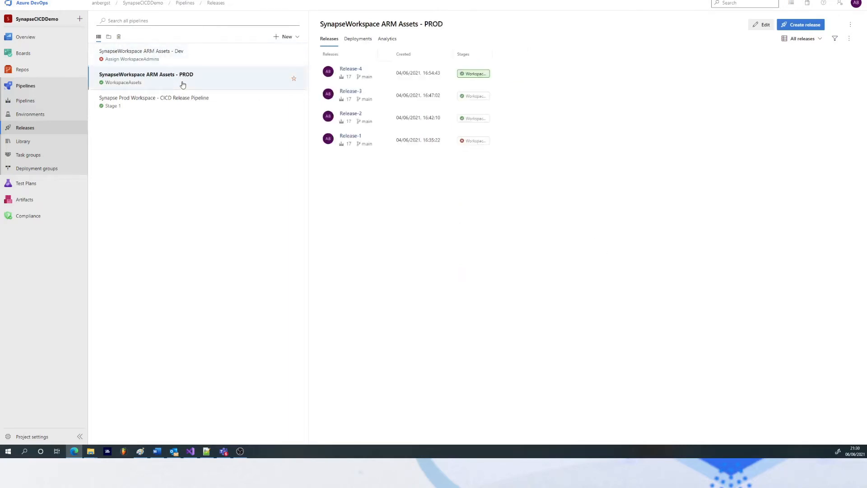
left_click(185, 55)
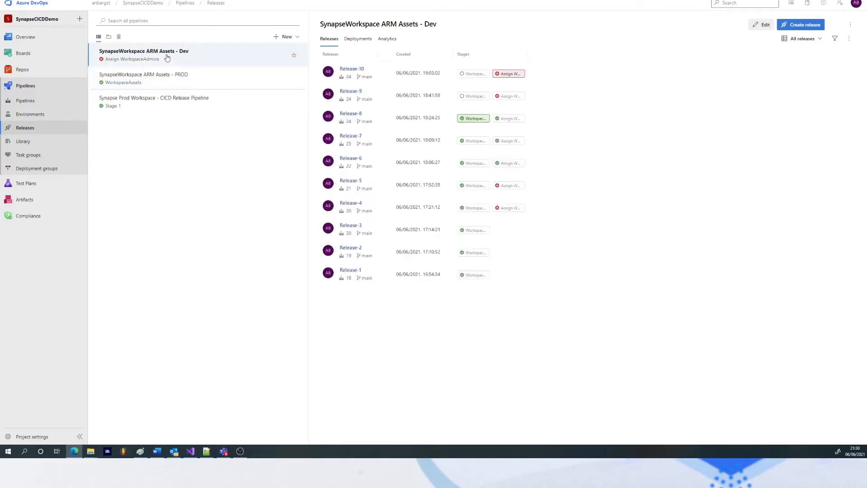
left_click(163, 84)
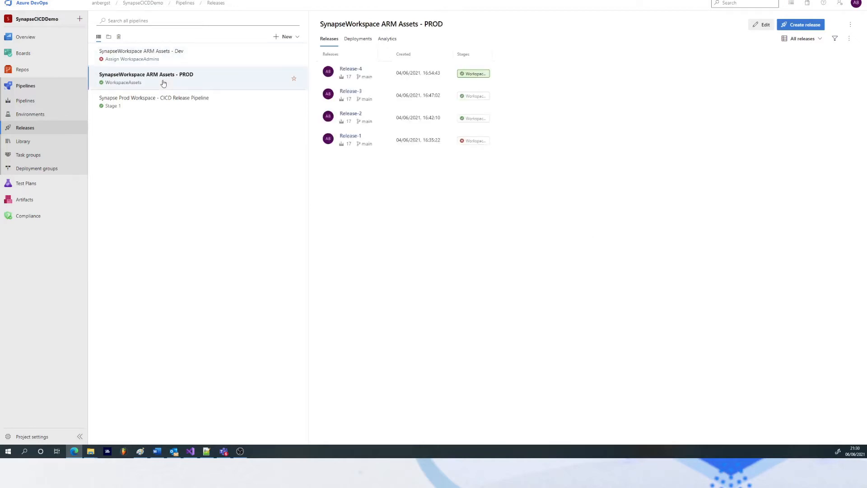
left_click(197, 60)
left_click(193, 86)
left_click(204, 55)
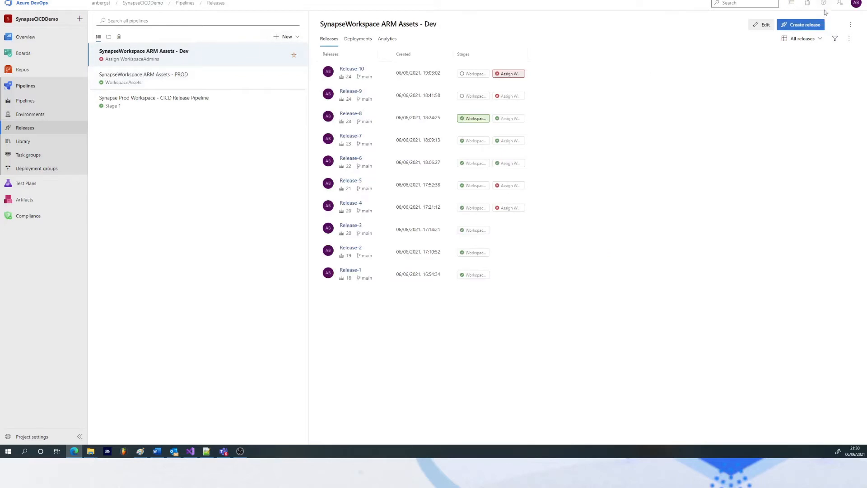
Open the Dev release pipeline for editing and review its linked build artifact and continuous deployment trigger.
left_click(763, 25)
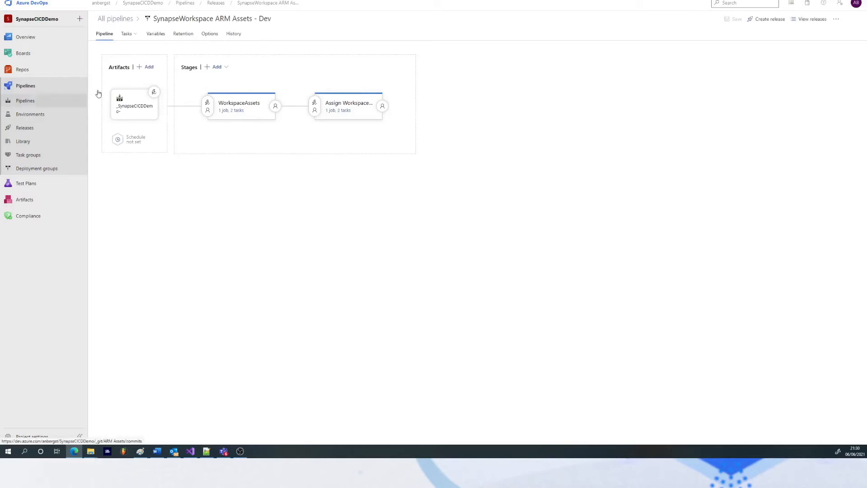
mouse_move(117, 96)
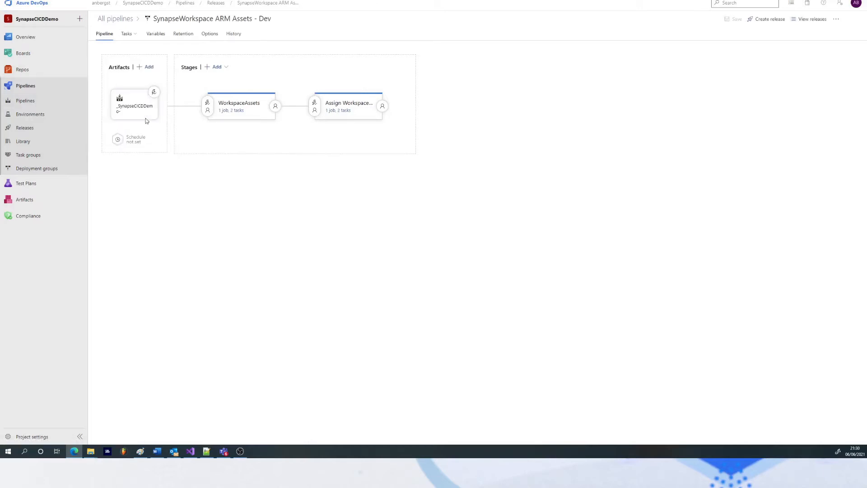
left_click(140, 111)
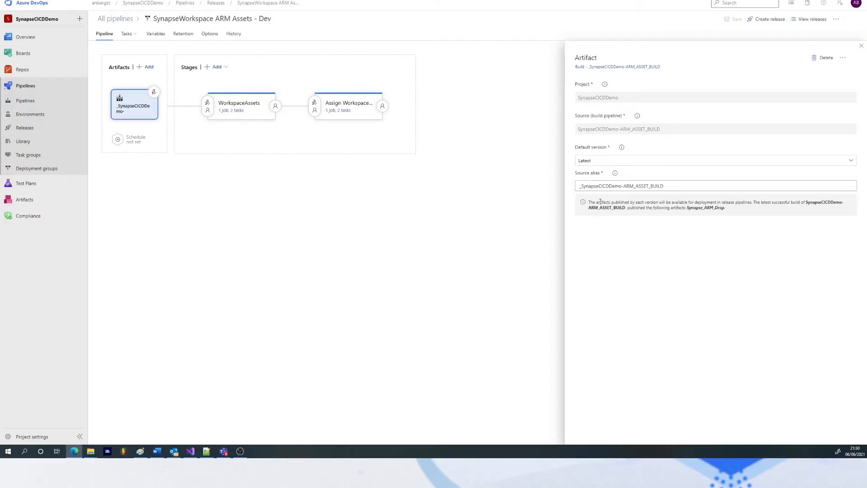
left_click(861, 46)
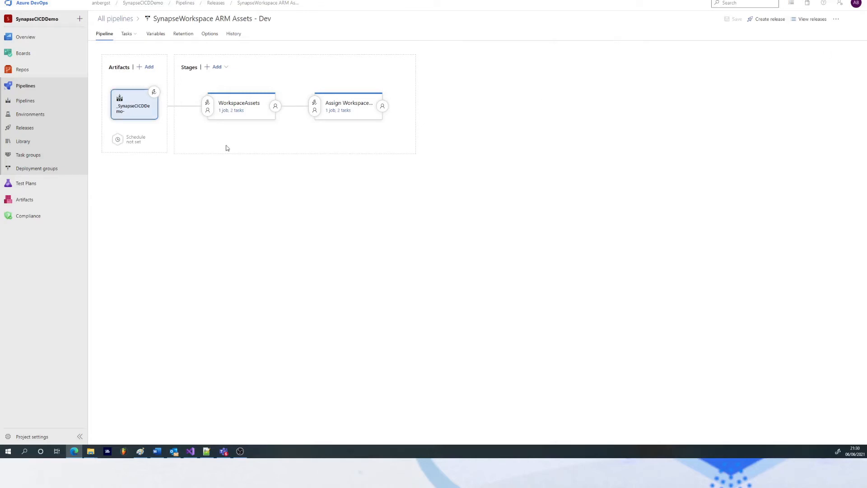
left_click(154, 93)
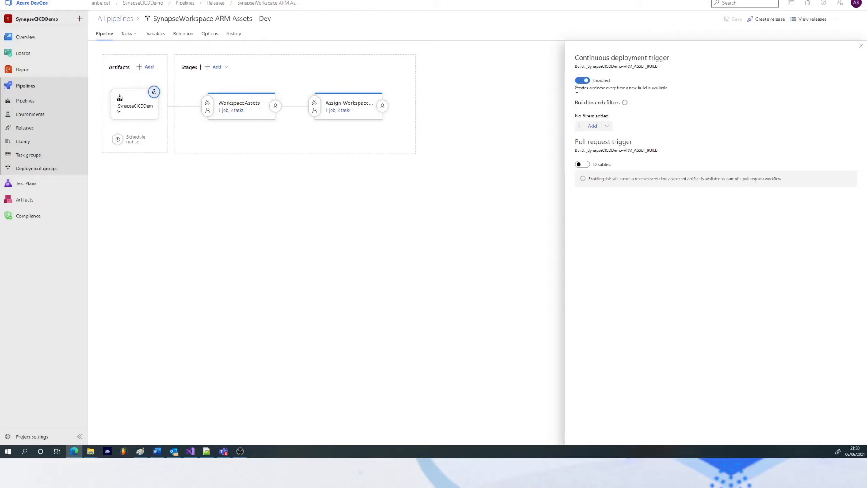
left_click(861, 46)
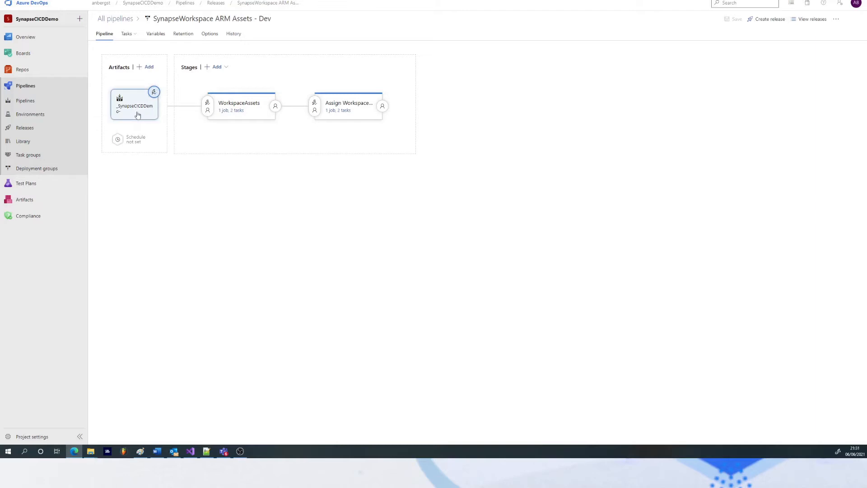
Open the WorkspaceAssets stage's tasks and review the sparkpool and SQL Pool ARM template deployment settings.
left_click(236, 112)
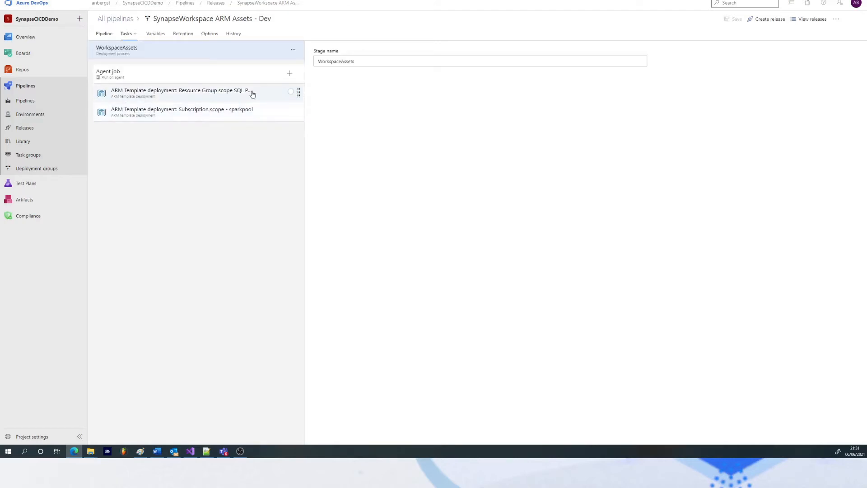
left_click(221, 94)
left_click(215, 114)
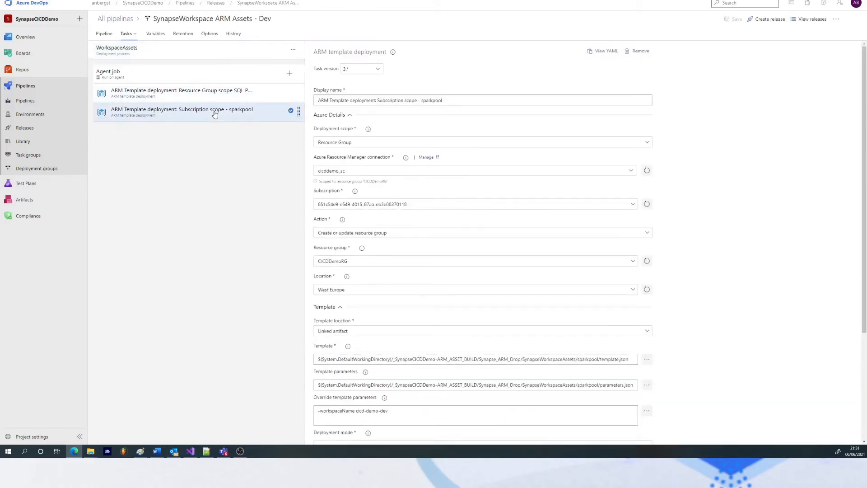
left_click(218, 96)
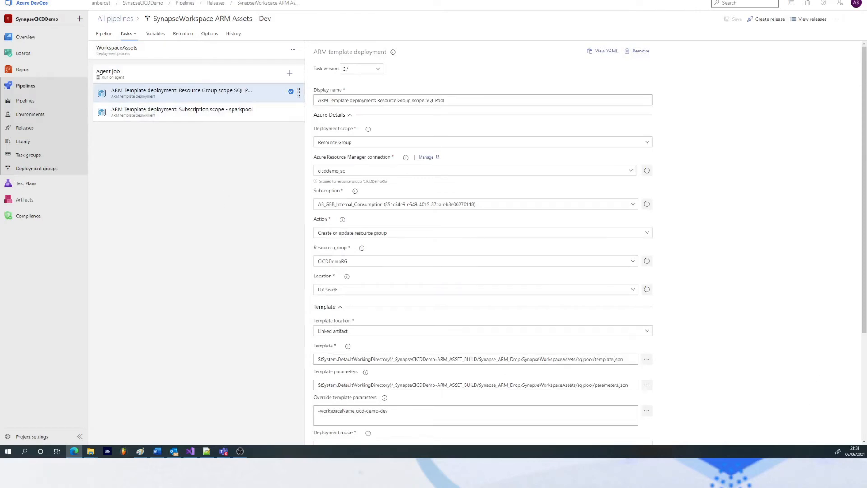
Switch to Visual Studio and examine the sqlPoolName, sku, location, workspaceName and metadataSync parameters in the sqlpool parameters.json.
key("alt+Tab")
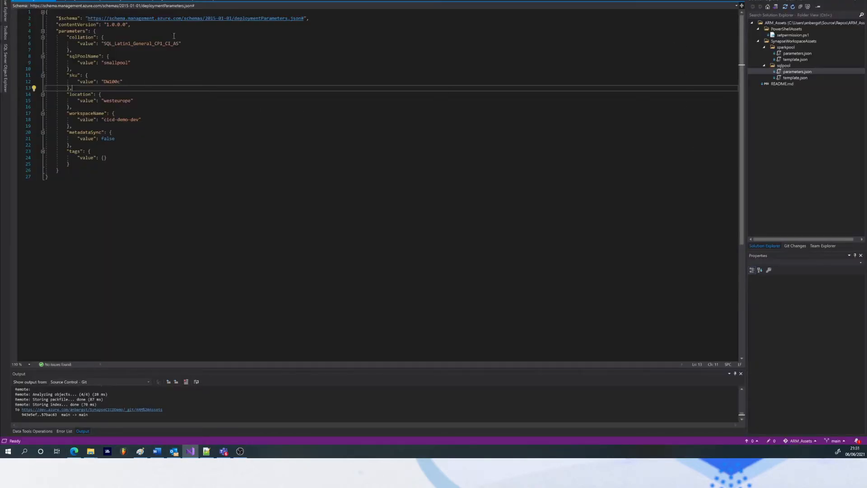
double_click(80, 56)
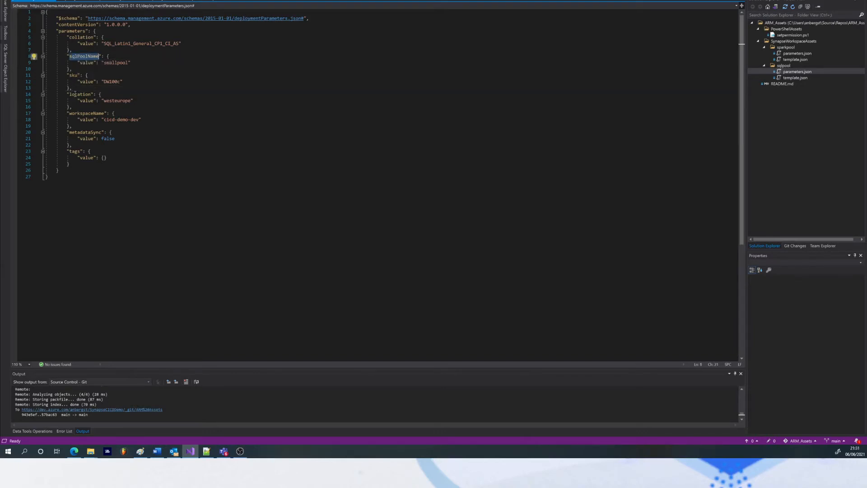
double_click(74, 75)
double_click(80, 94)
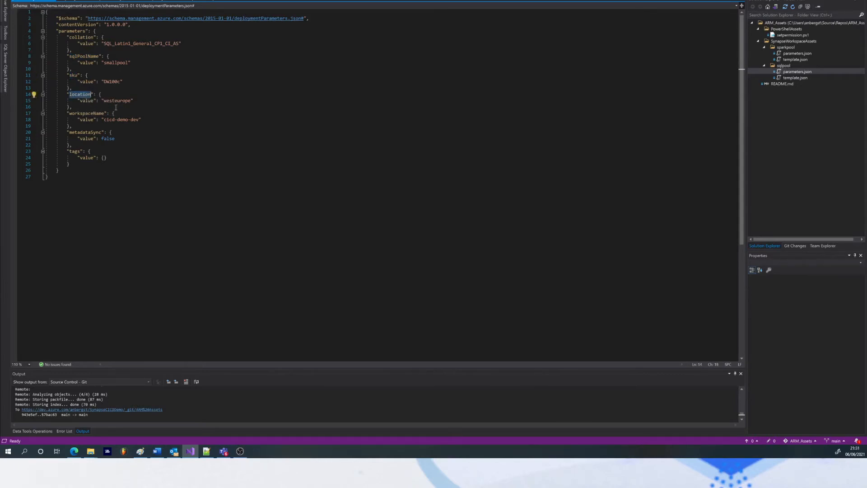
double_click(87, 113)
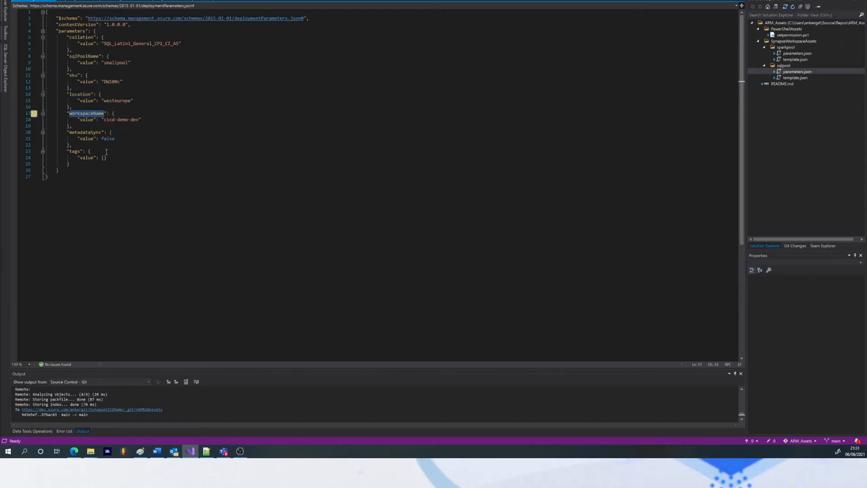
double_click(89, 134)
left_click(182, 130)
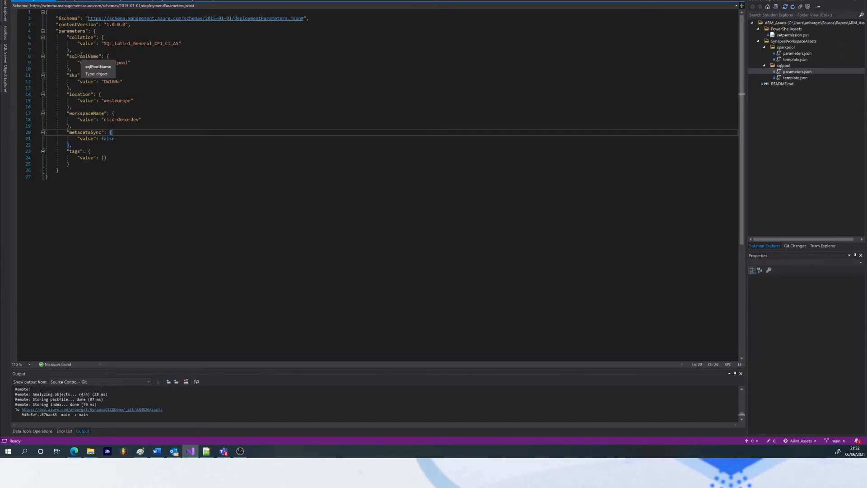
Copy the sqlPoolName parameter name from the sqlpool parameters.json file.
double_click(107, 63)
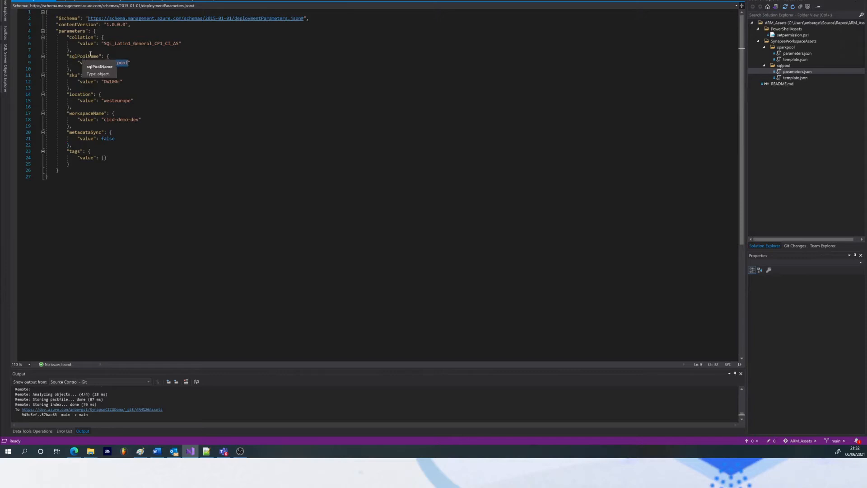
left_click(88, 53)
right_click(88, 53)
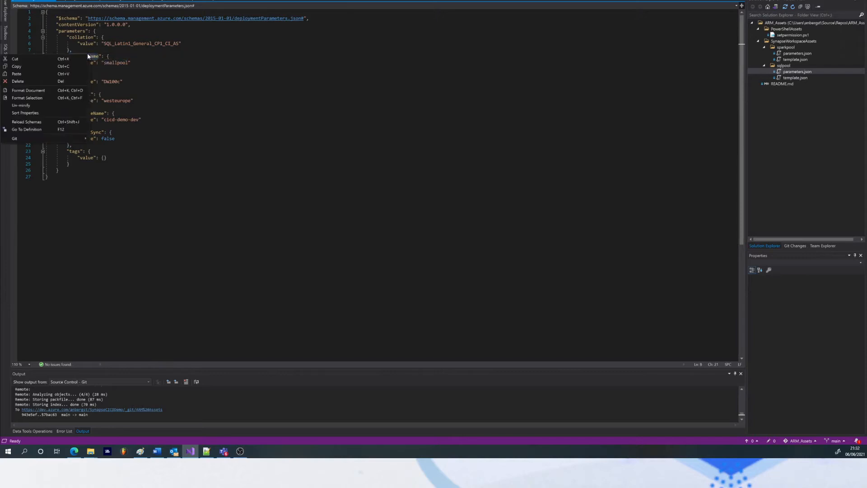
left_click(26, 66)
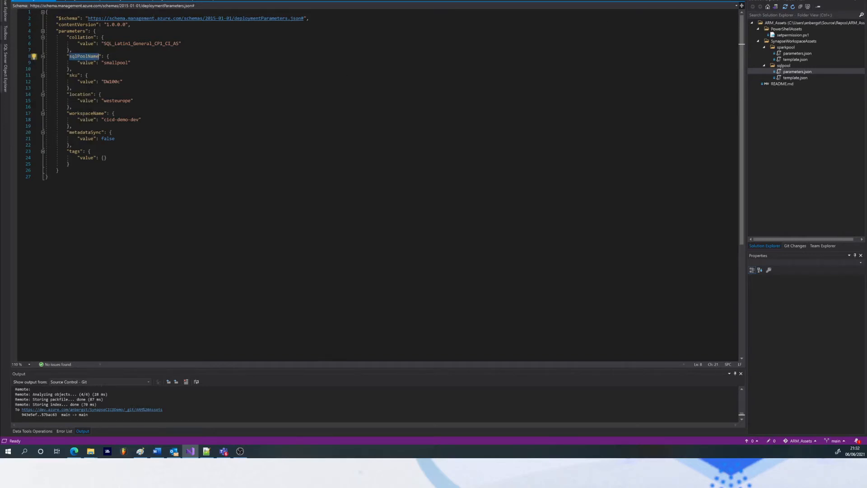
Switch to Azure DevOps and add a sqlPoolName override with value SalesDW to the SQL Pool task's template parameters.
key("alt+Tab")
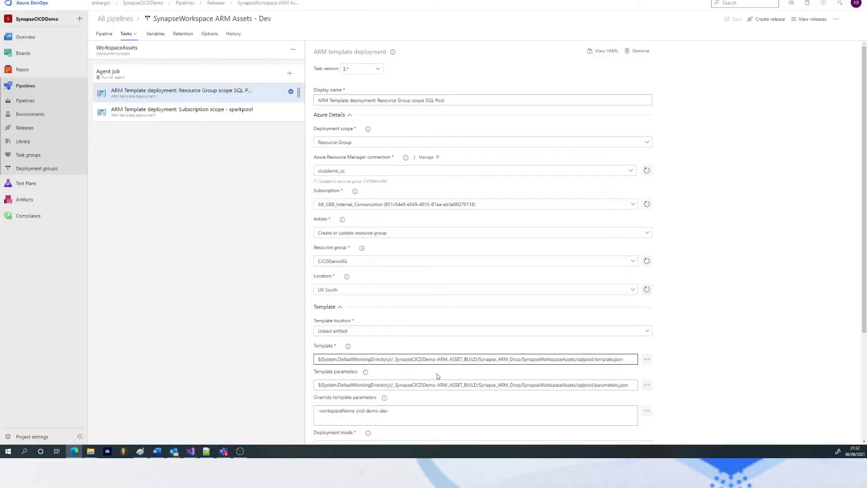
left_click(648, 411)
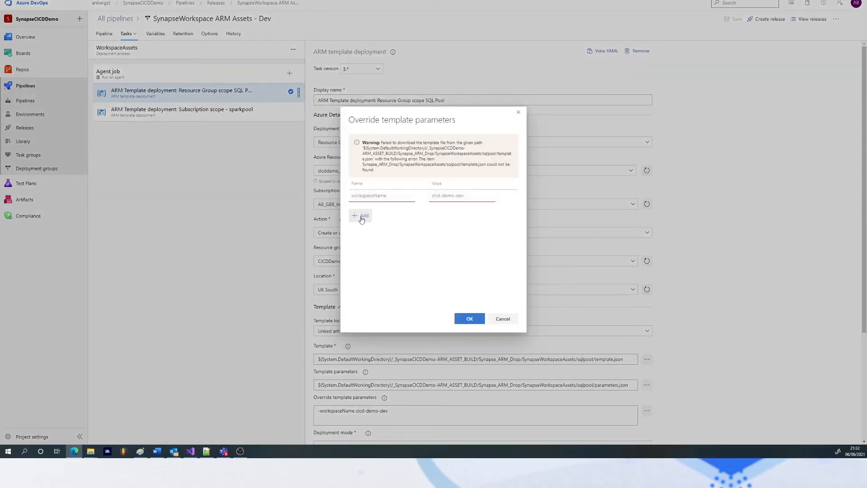
left_click(362, 217)
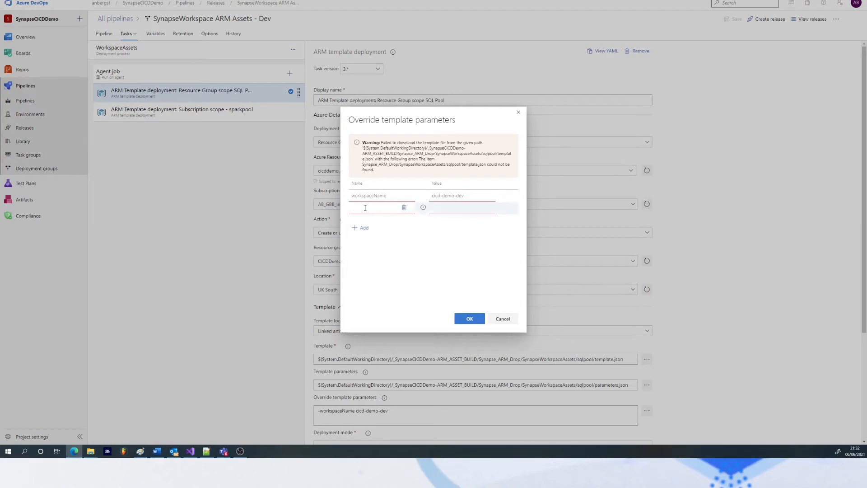
type("sqlPoolName")
left_click(459, 208)
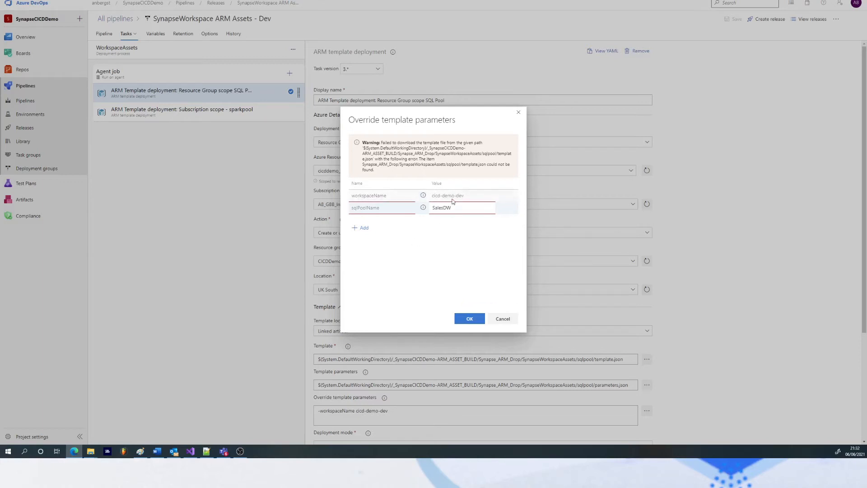
left_click(470, 319)
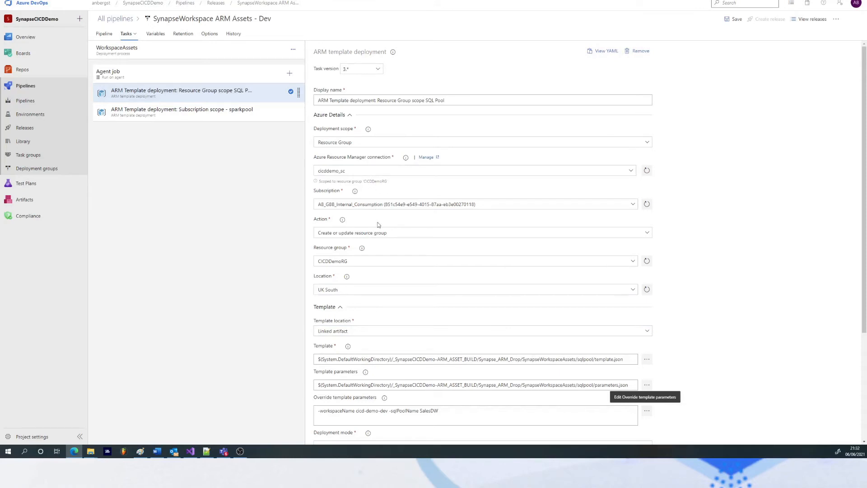
Compare the SQL Pool task's location choice with the location parameter in the sqlpool parameters.json in Visual Studio.
left_click(635, 291)
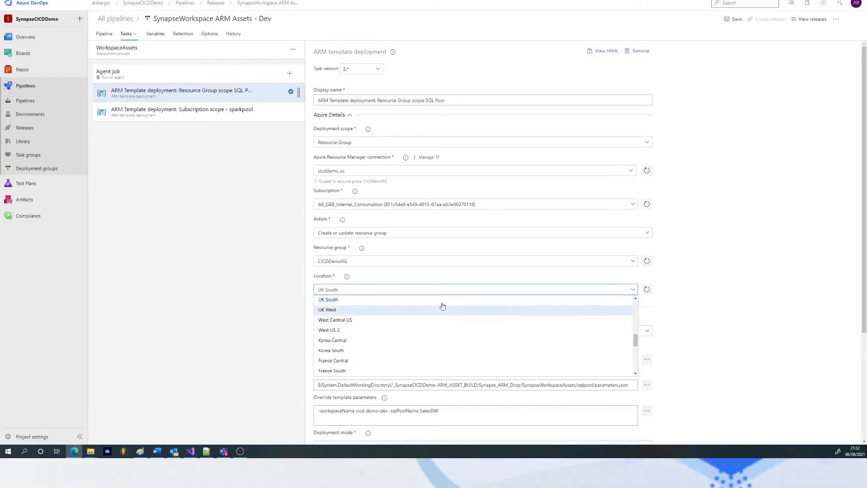
left_click(439, 302)
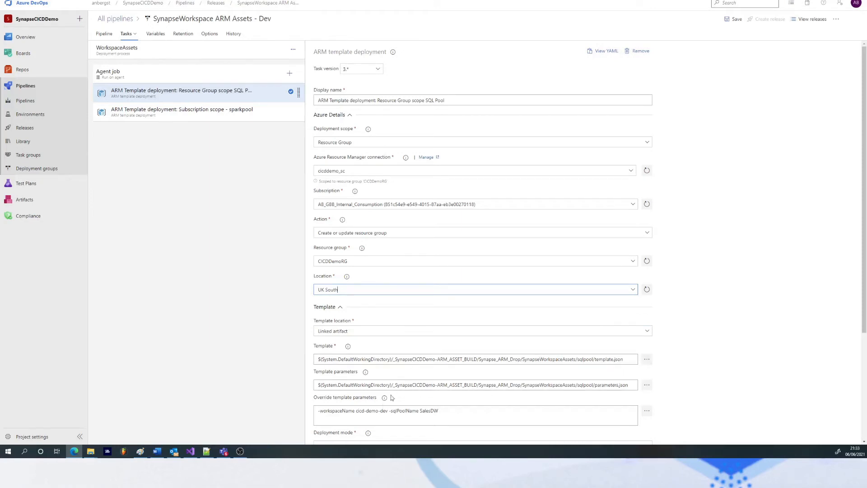
left_click(190, 451)
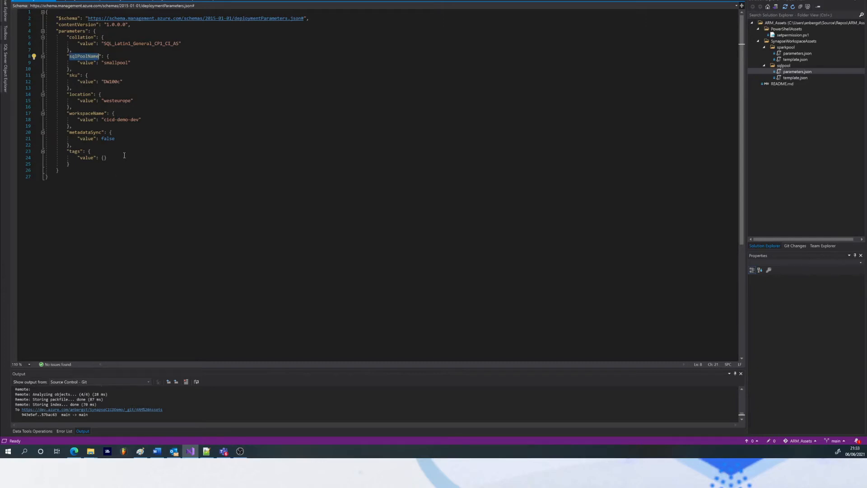
double_click(117, 100)
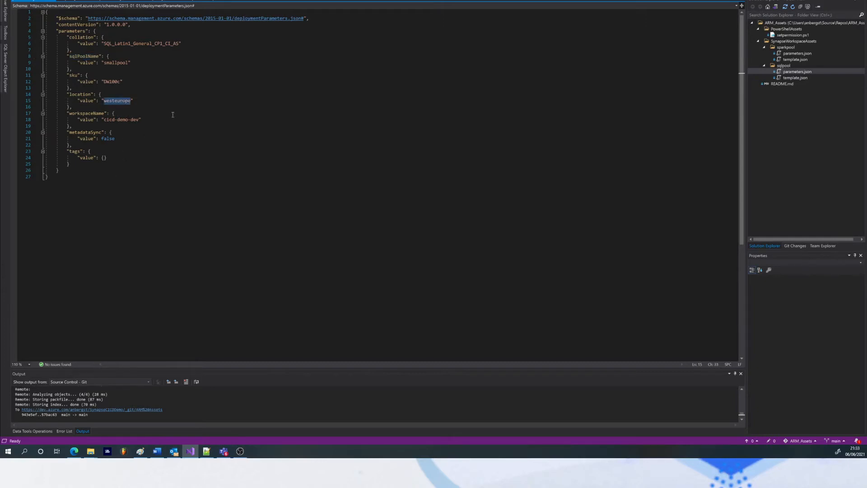
left_click(182, 94)
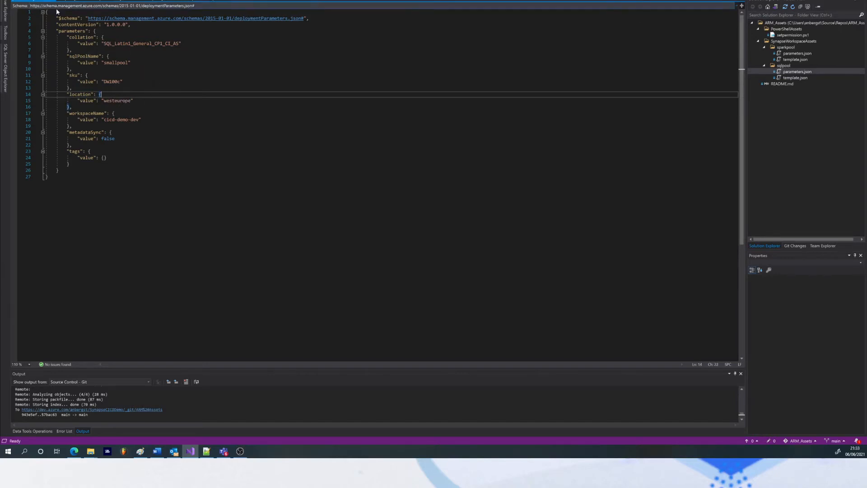
left_click(811, 1)
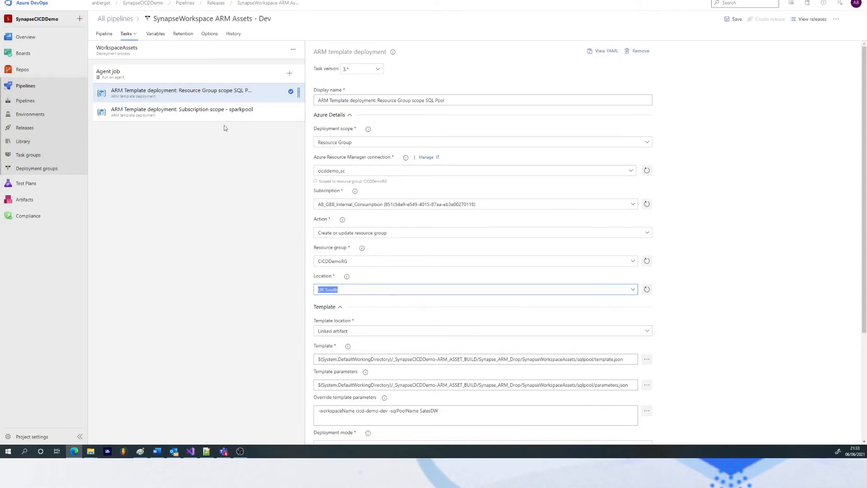
Open the sparkpool deployment task, then copy the sparkPoolName parameter name from the sparkpool parameters.json in Visual Studio.
left_click(211, 117)
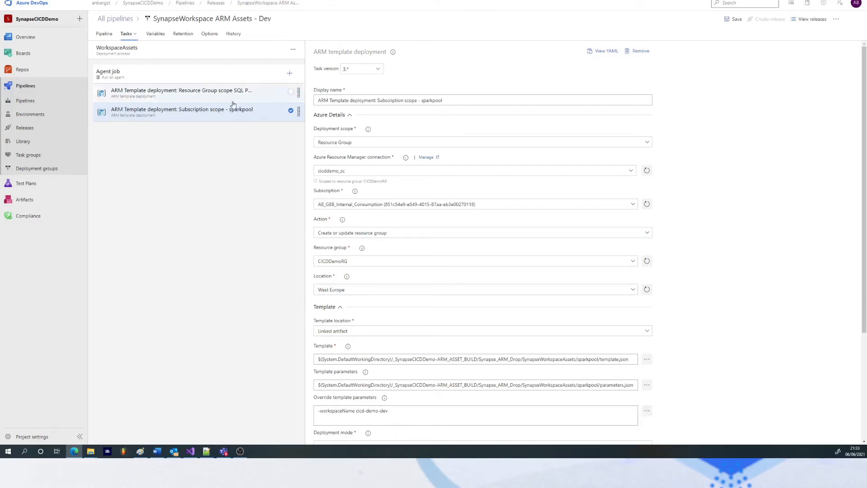
left_click(190, 452)
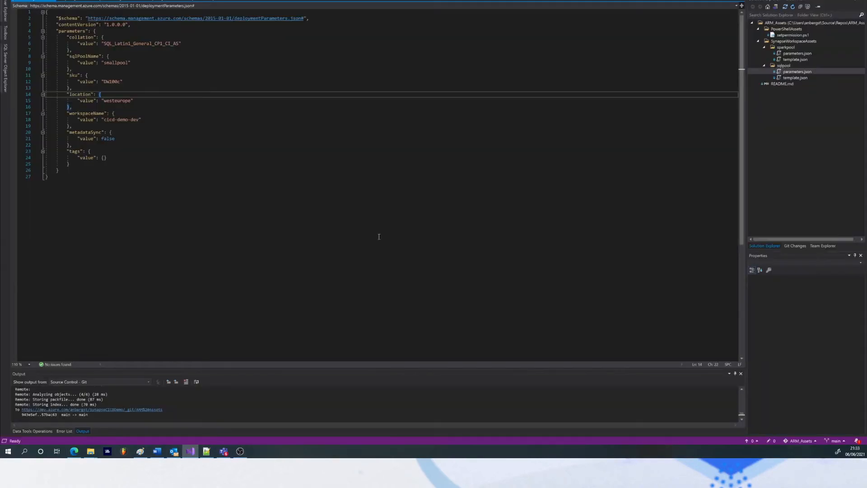
left_click(795, 54)
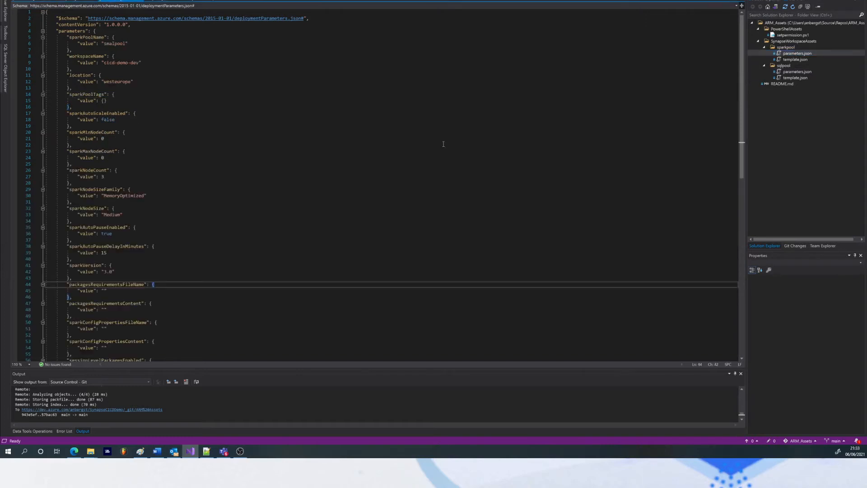
double_click(89, 37)
right_click(96, 41)
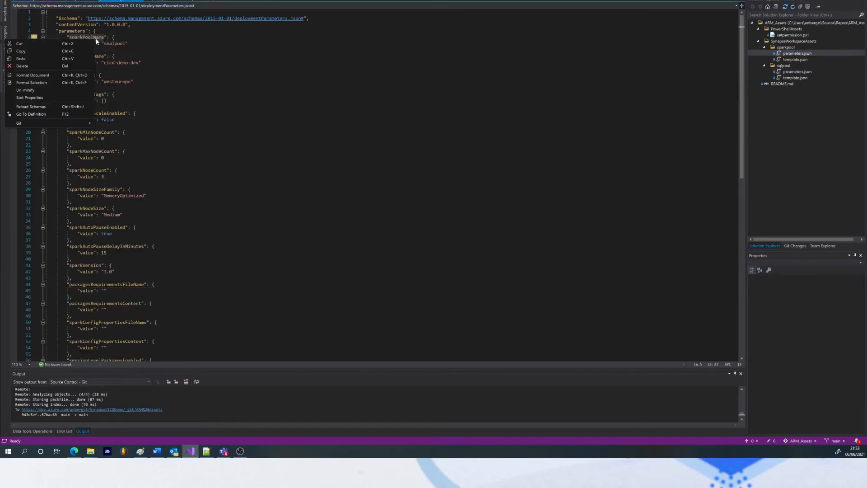
left_click(76, 51)
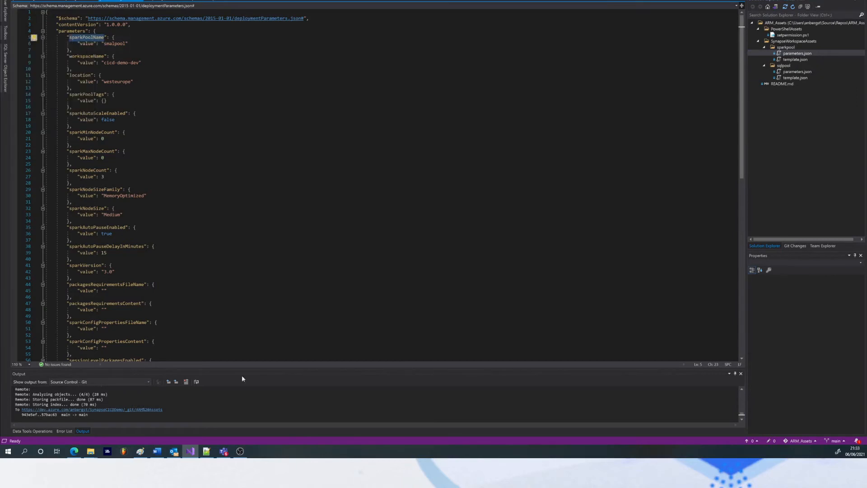
Back in Azure DevOps, add a sparkPoolName override with value salessparkpool to the sparkpool task's template parameters.
left_click(73, 452)
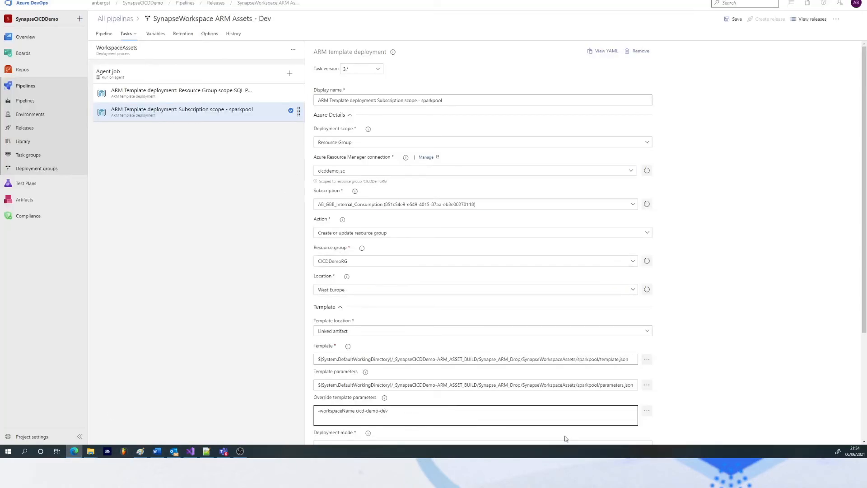
left_click(646, 411)
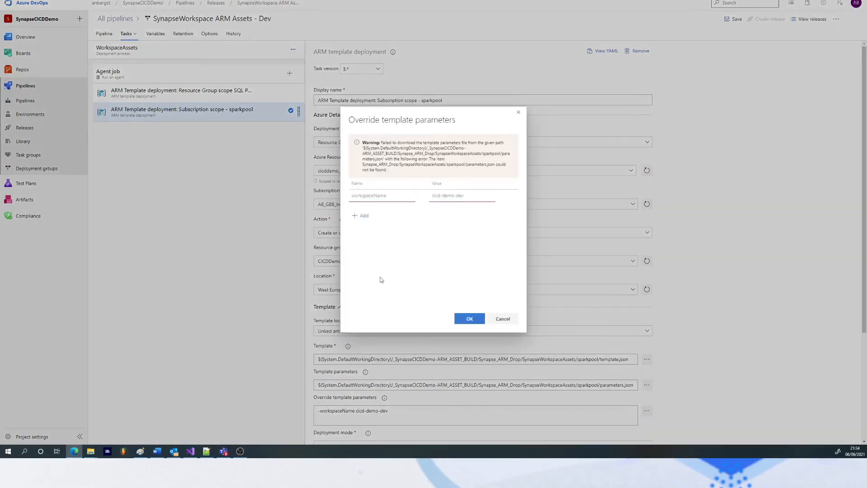
left_click(362, 215)
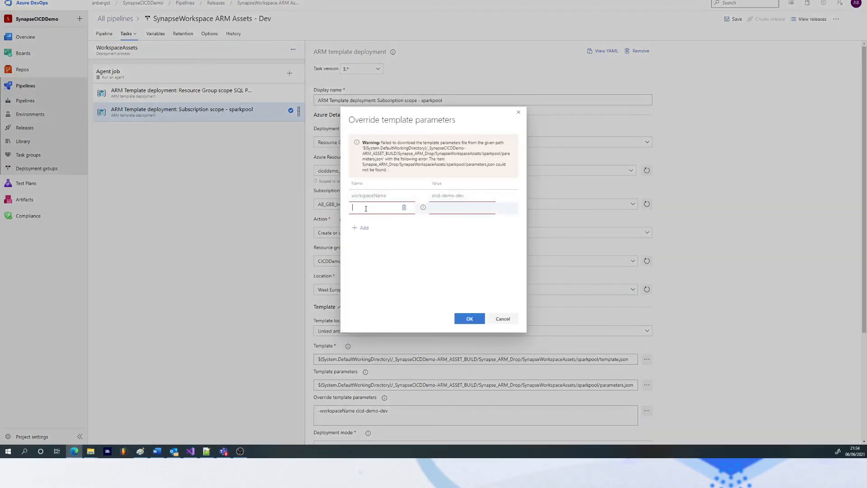
key("ctrl+v")
left_click(453, 208)
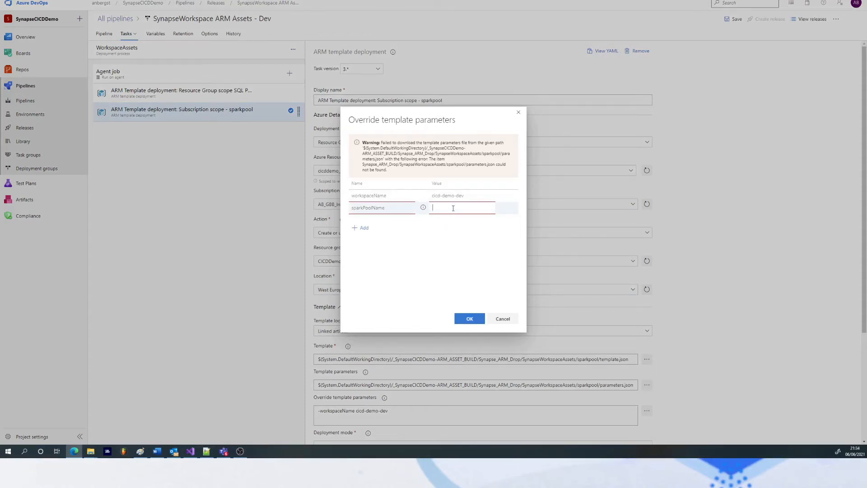
type("Sales")
type("parkPool")
key("shift+Left")
key("shift+Left")
key("shift+Left")
key("shift+Left")
key("shift+Left")
key("shift+Left")
key("shift+Left")
key("shift+Left")
key("shift+Left")
key("shift+Left")
key("shift+Left")
key("shift+Left")
key("shift+Left")
key("shift+Left")
type("salessparkpoo")
left_click(470, 319)
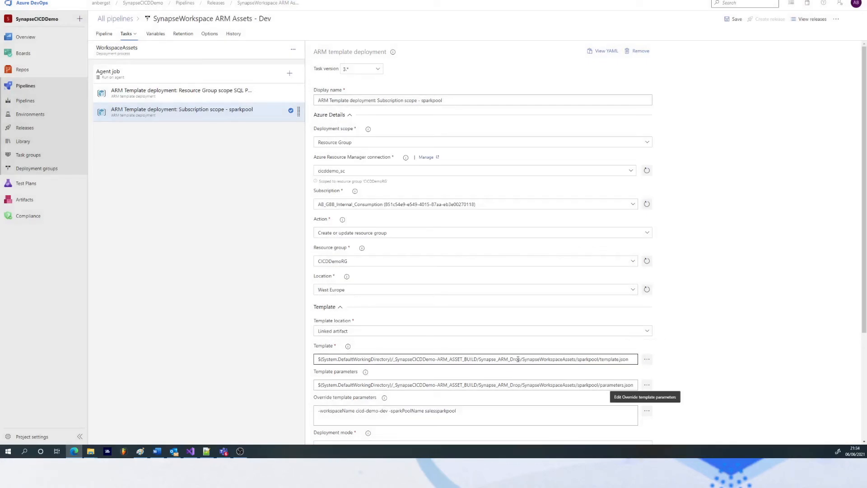
Browse the linked build artifact for the sparkpool template through Synapse_ARM_Drop and SynapseWorkspaceAssets, leaving the template path as is.
left_click_drag(501, 360, 609, 360)
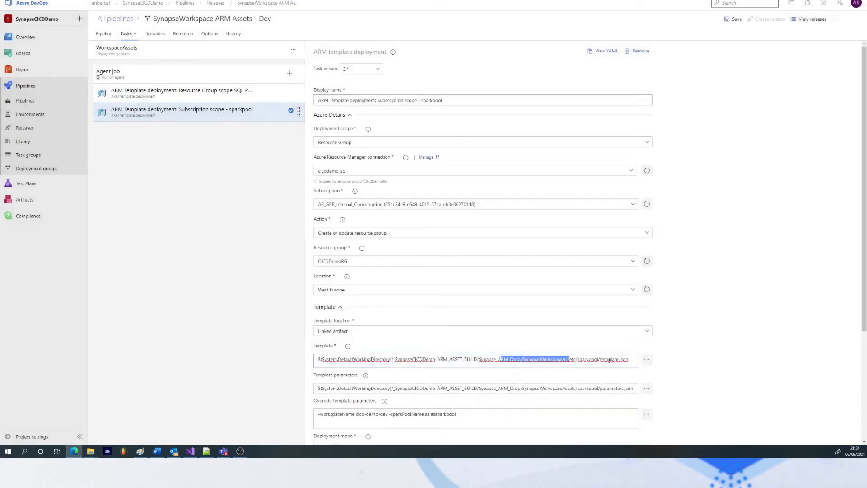
left_click(647, 360)
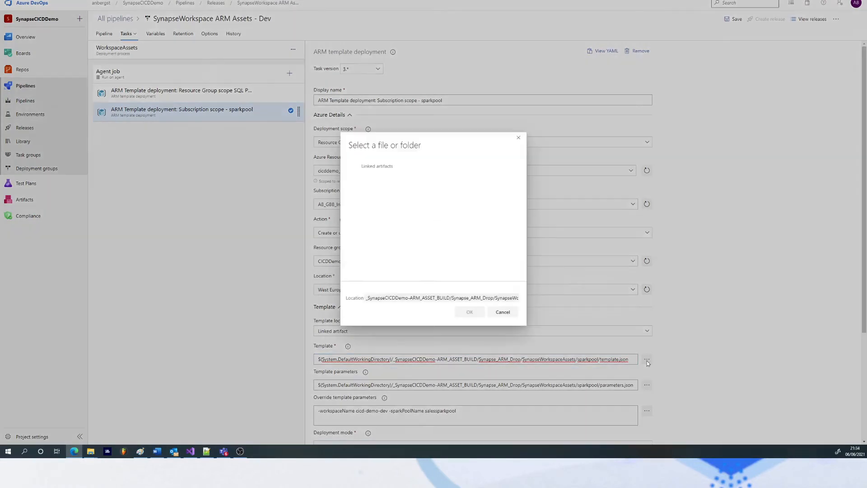
left_click(357, 174)
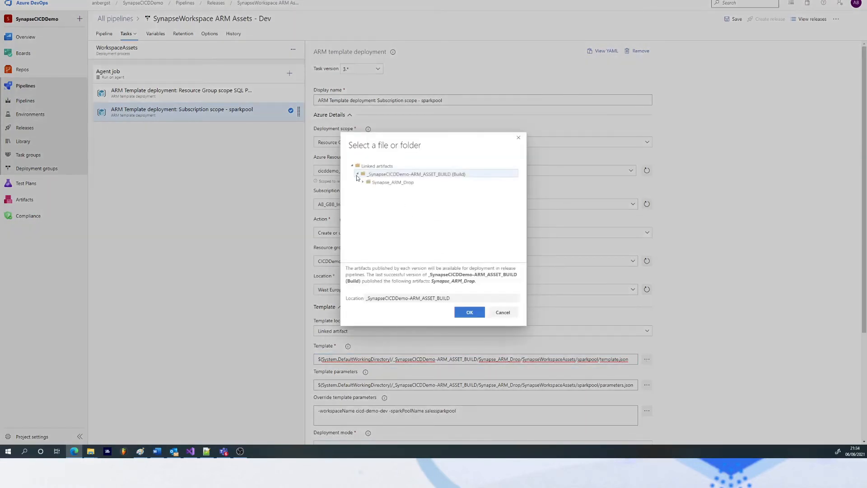
left_click(366, 183)
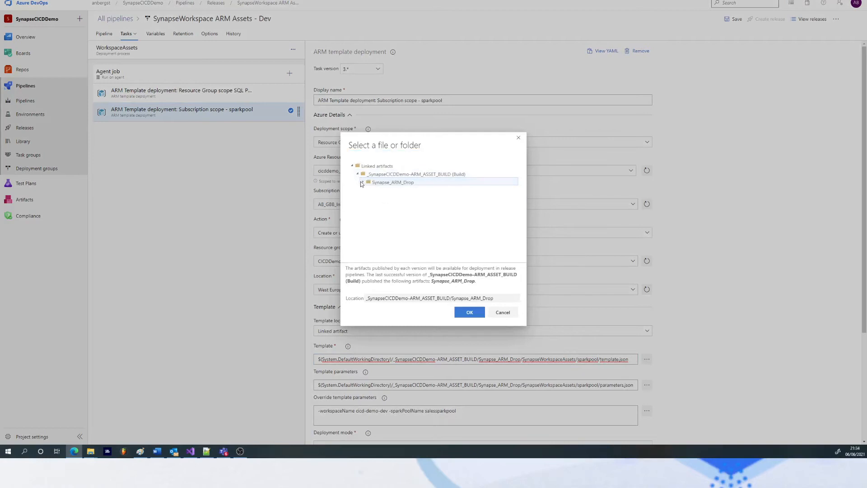
left_click(363, 182)
left_click(368, 198)
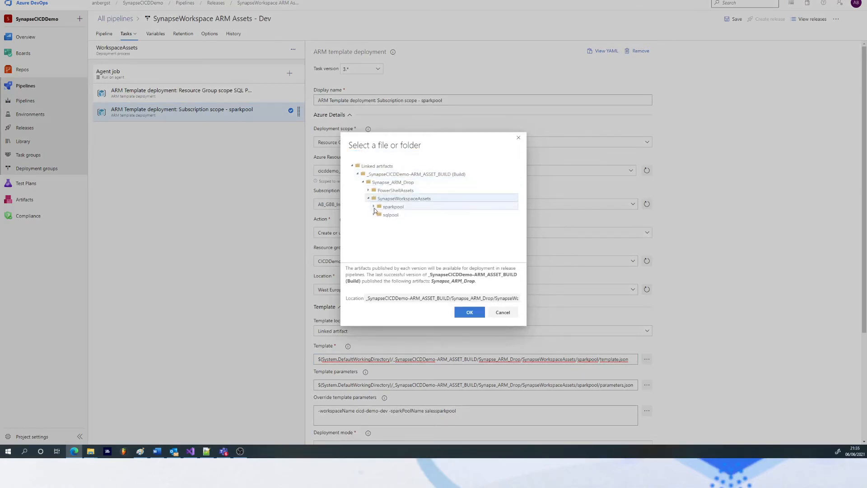
left_click(374, 208)
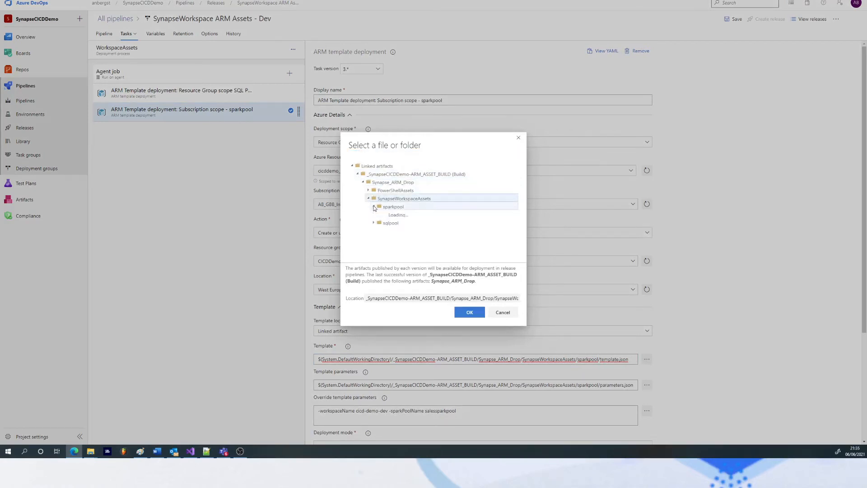
left_click(502, 312)
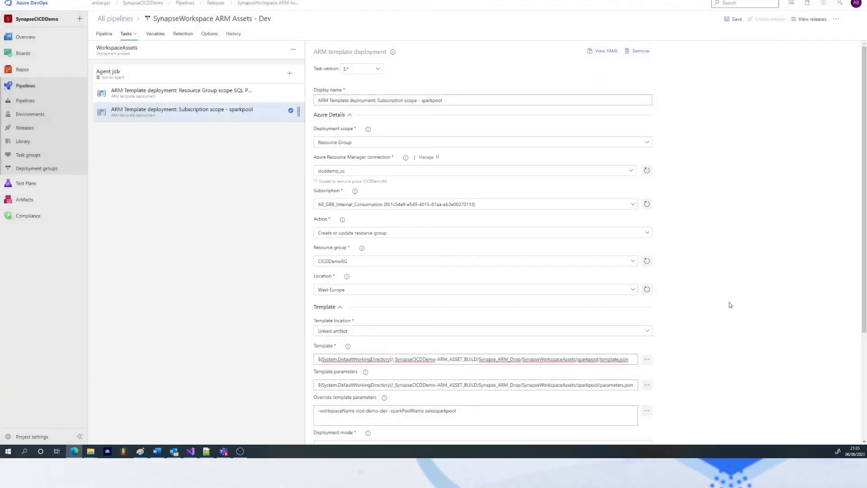
Save the modified SynapseWorkspace ARM Assets - Dev release pipeline.
scroll(751, 308, "down", 3)
scroll(751, 308, "up", 3)
left_click(733, 20)
left_click(467, 248)
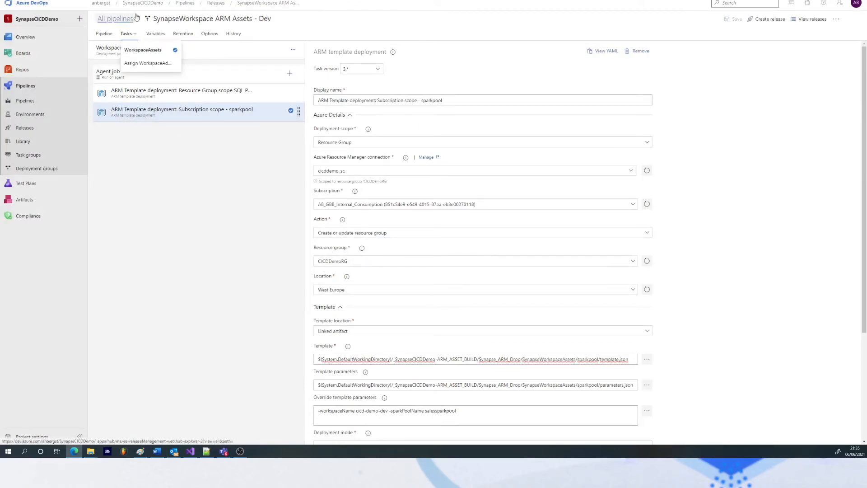
Open the Assign WorkspaceAdmins stage and review the enabled Azure PowerShell task's script path and arguments.
left_click(164, 18)
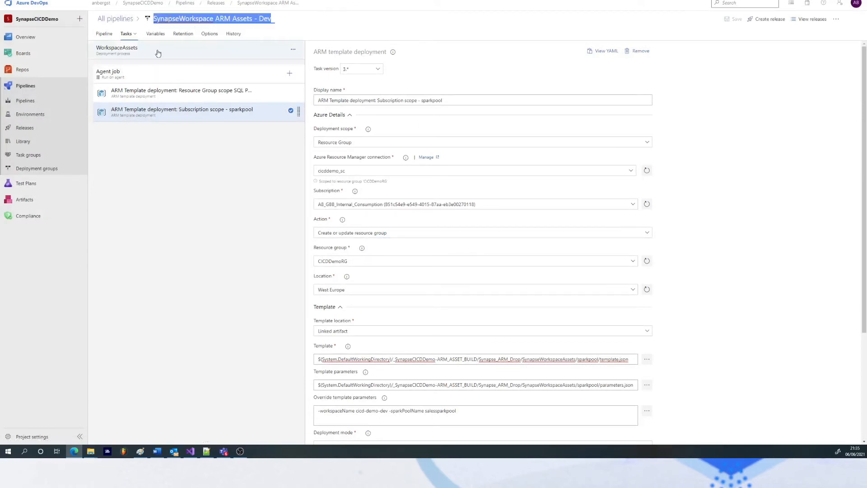
left_click(104, 34)
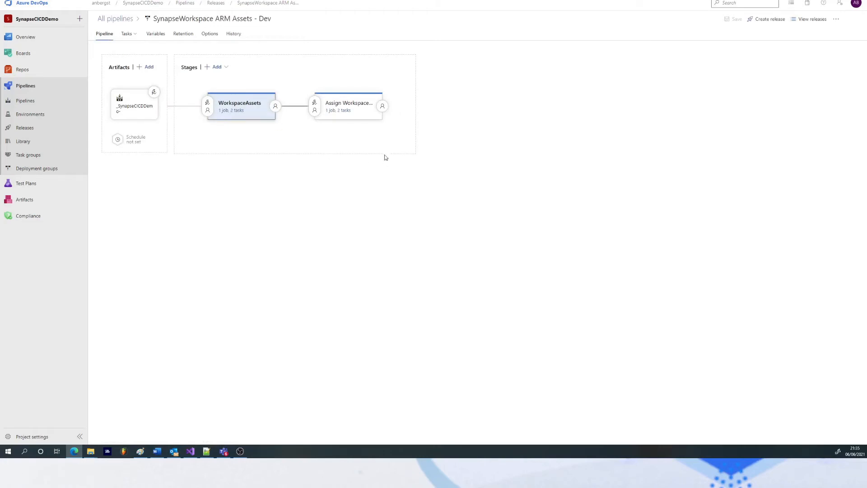
left_click(338, 111)
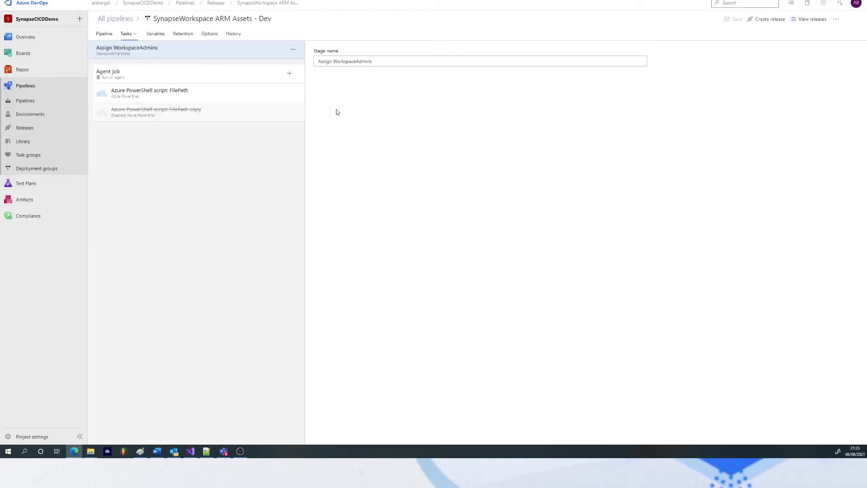
left_click(193, 98)
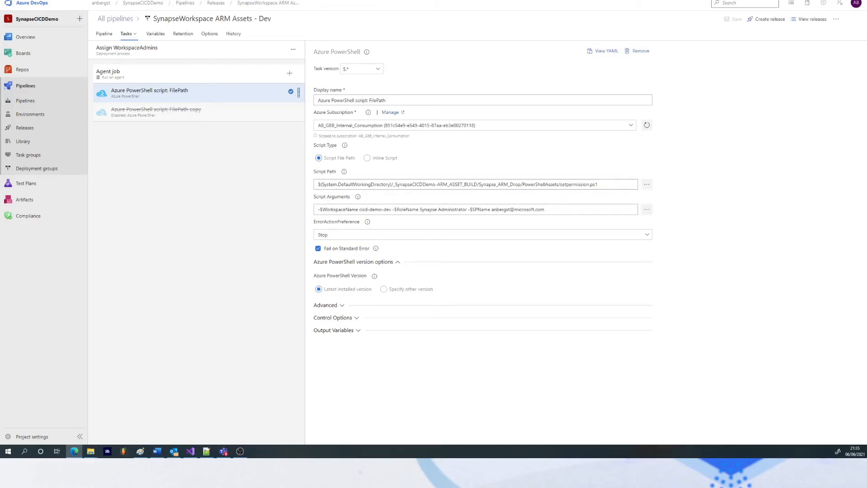
In Visual Studio, open setpermission.ps1 and delete the Write-Host $_ line from the end of its catch block.
key("alt+Tab")
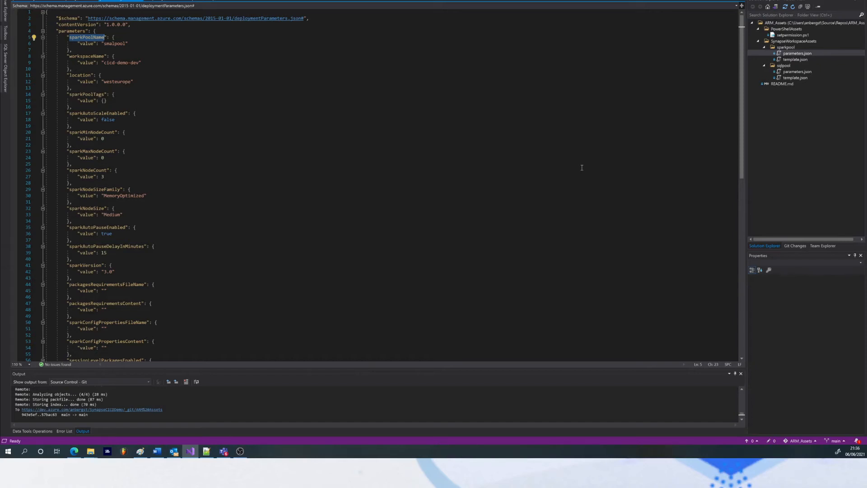
left_click(791, 36)
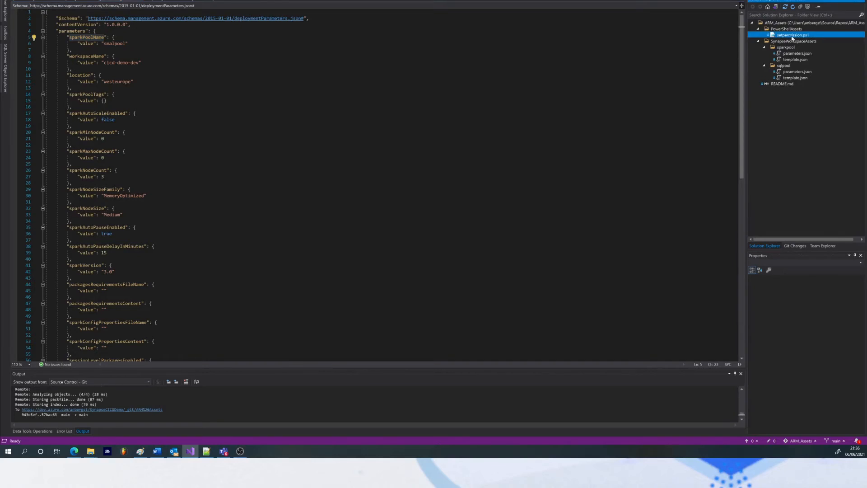
double_click(792, 37)
left_click(139, 94)
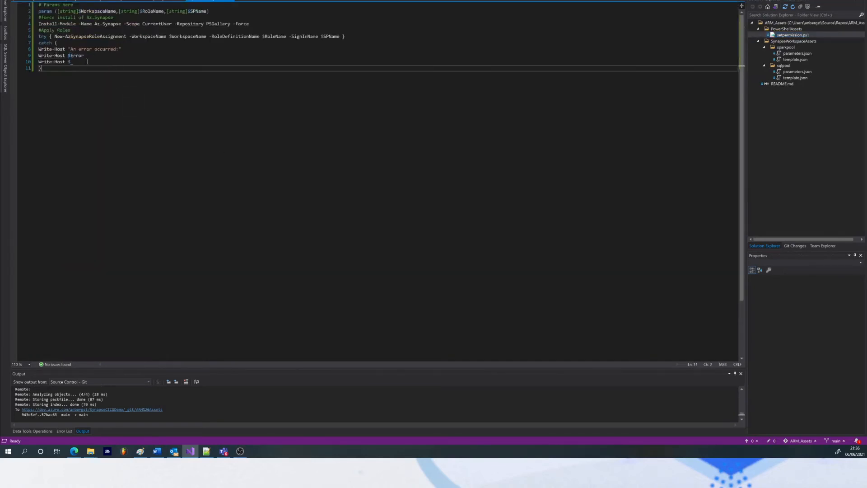
left_click_drag(88, 61, 34, 60)
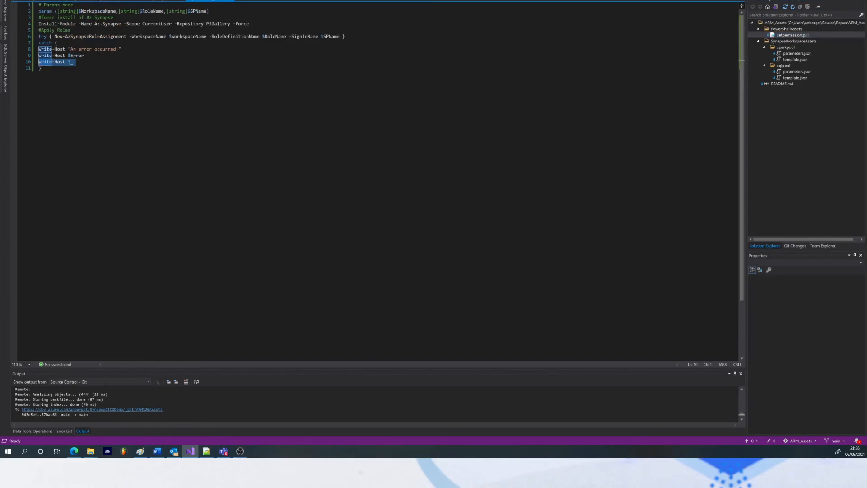
key("Delete")
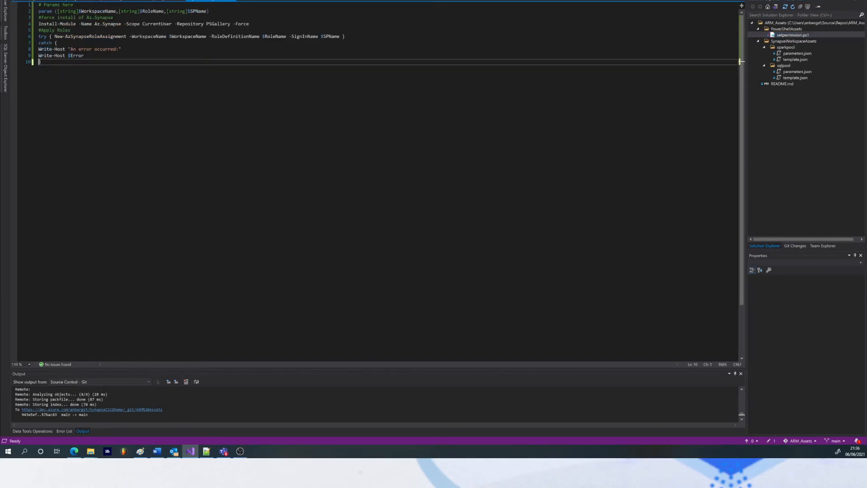
Review setpermission.ps1's parameters, forced Az.Synapse module install, and try/catch around the role assignment.
double_click(116, 18)
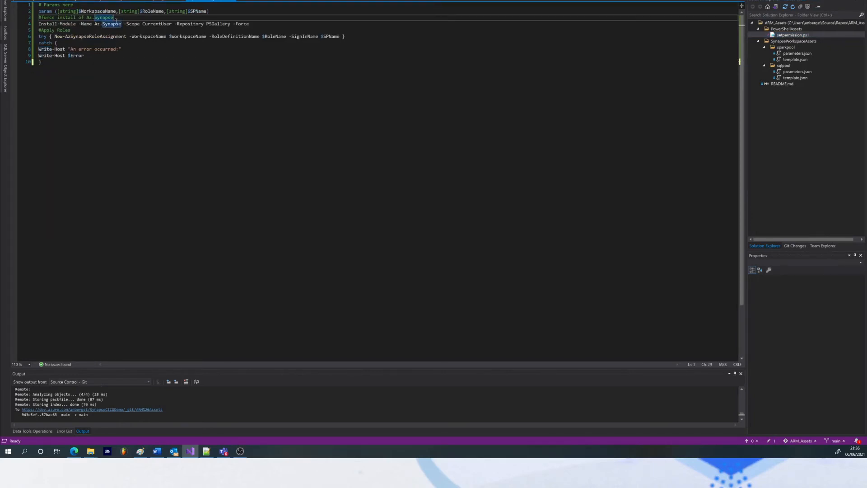
left_click(49, 12)
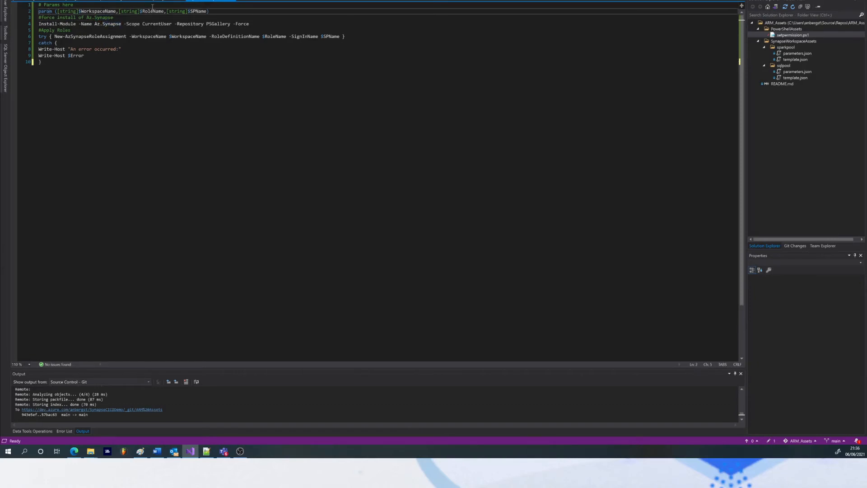
left_click_drag(39, 25, 254, 23)
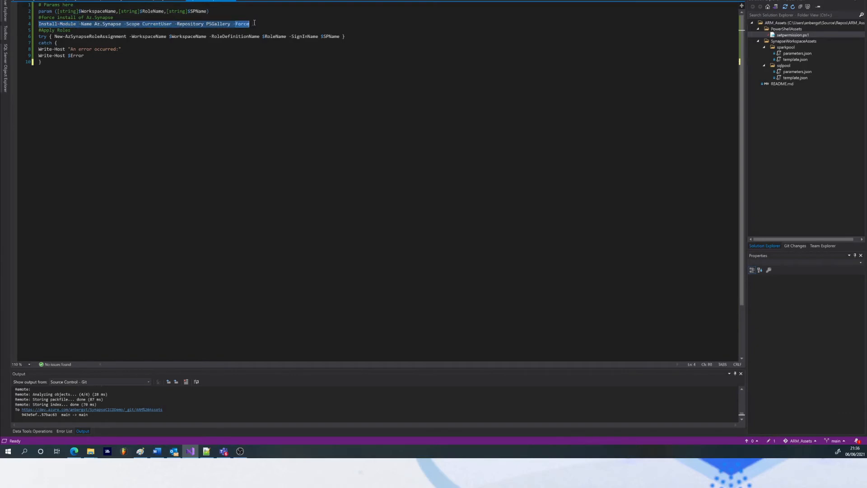
left_click(381, 50)
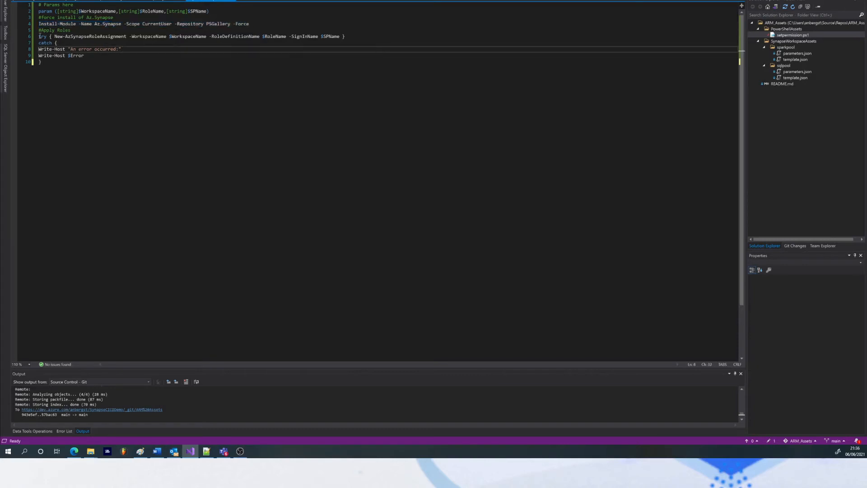
left_click(57, 36)
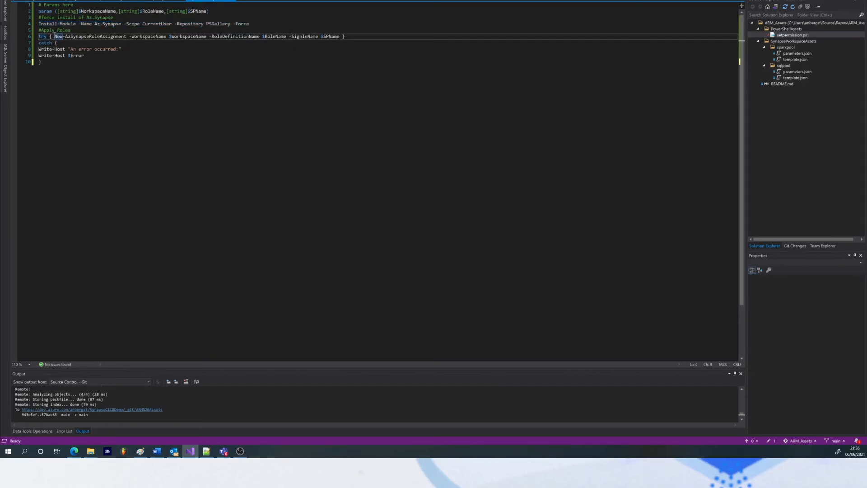
double_click(93, 37)
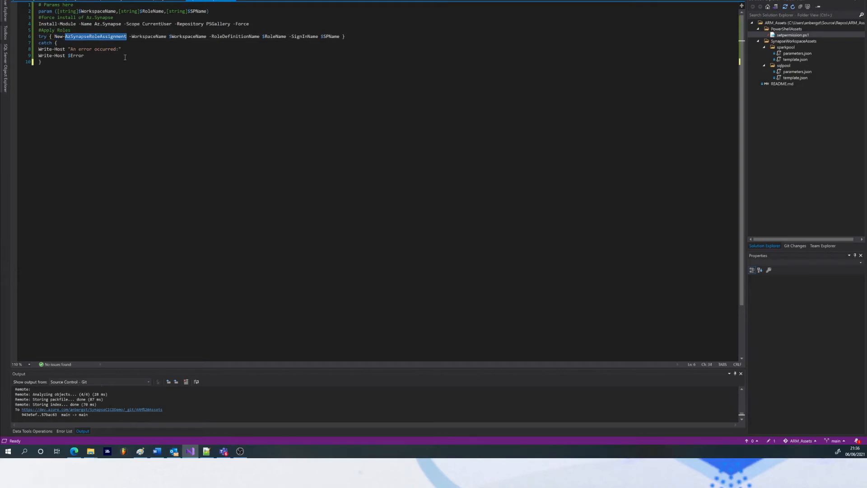
left_click(39, 36)
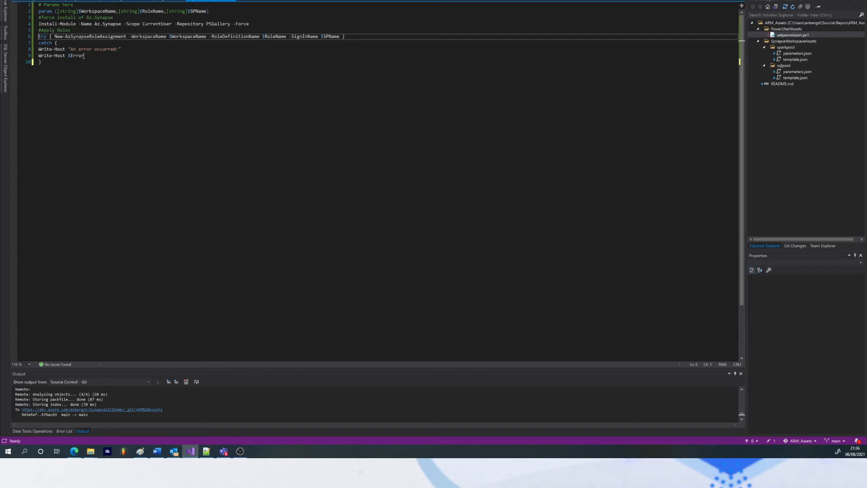
left_click_drag(83, 55, 35, 57)
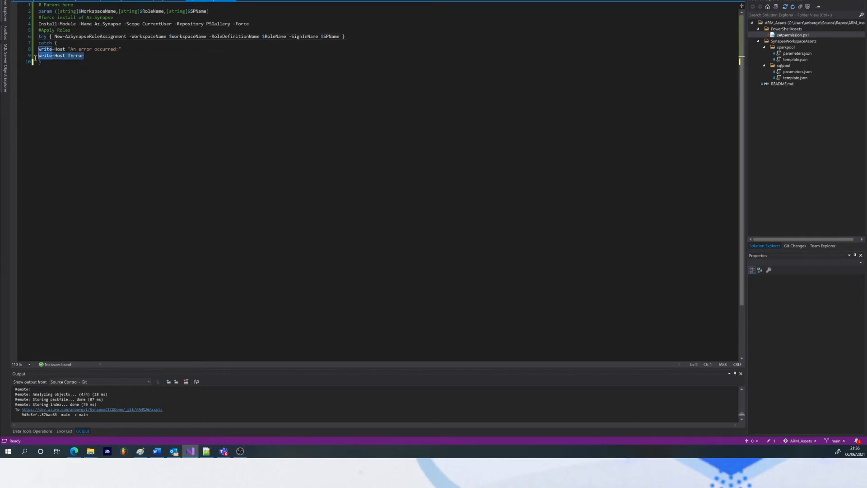
left_click(93, 54)
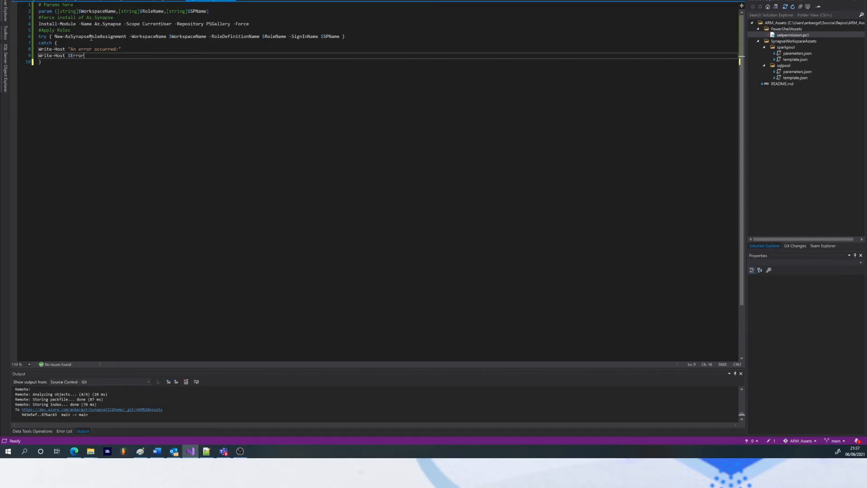
Examine the WorkspaceName, RoleDefinitionName and SignInName arguments of New-AzSynapseRoleAssignment, and return to the release pipeline's stage overview in Azure DevOps.
double_click(183, 37)
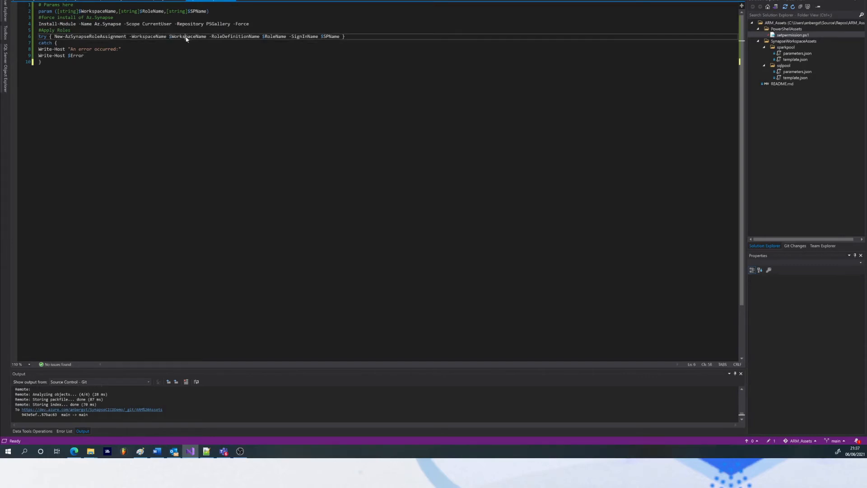
double_click(270, 37)
double_click(327, 36)
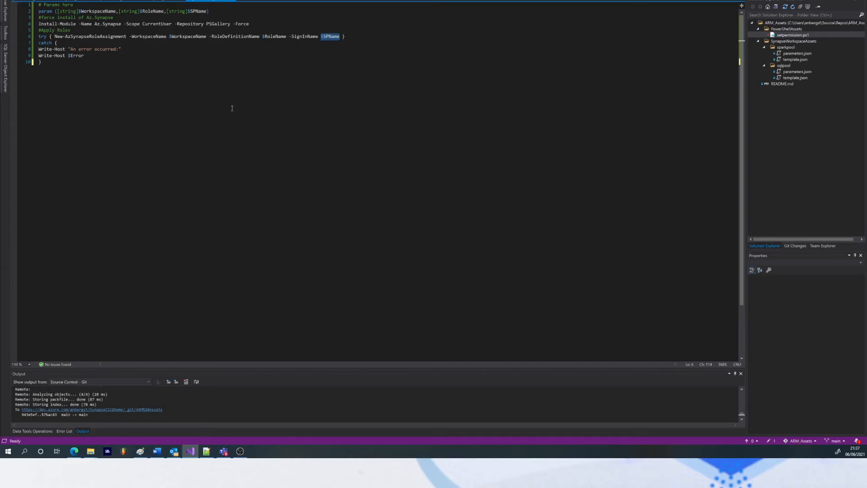
left_click(359, 62)
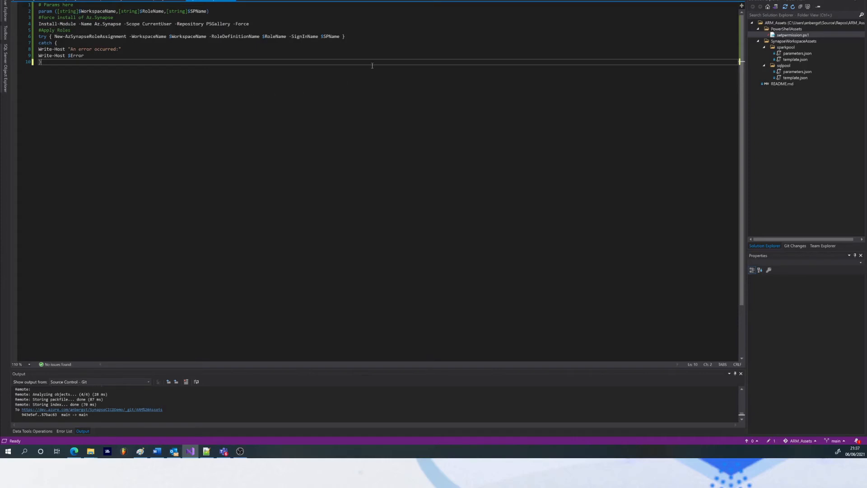
double_click(336, 35)
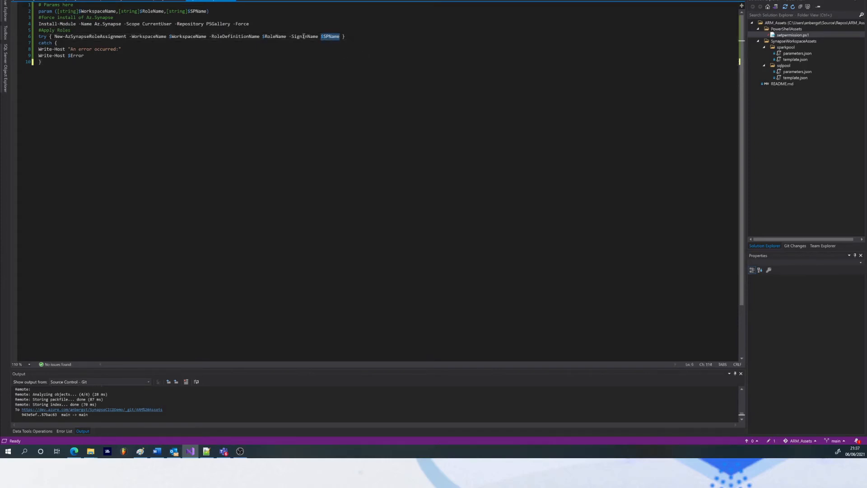
left_click(336, 43)
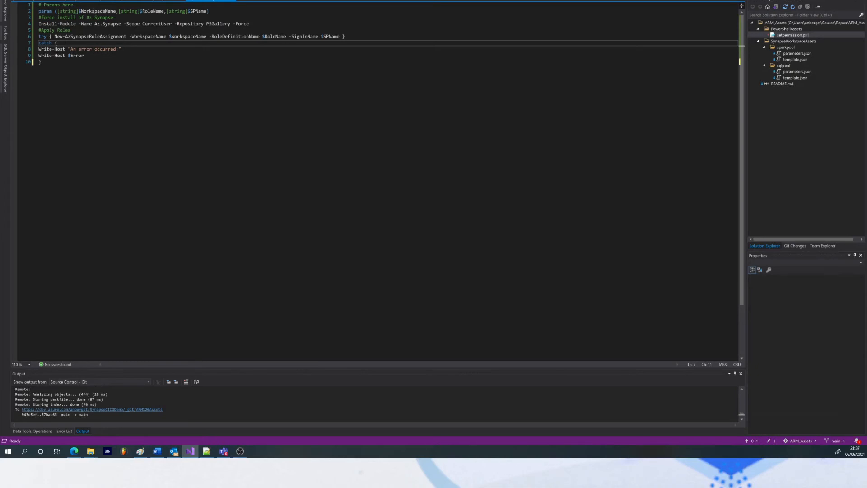
key("alt+Tab")
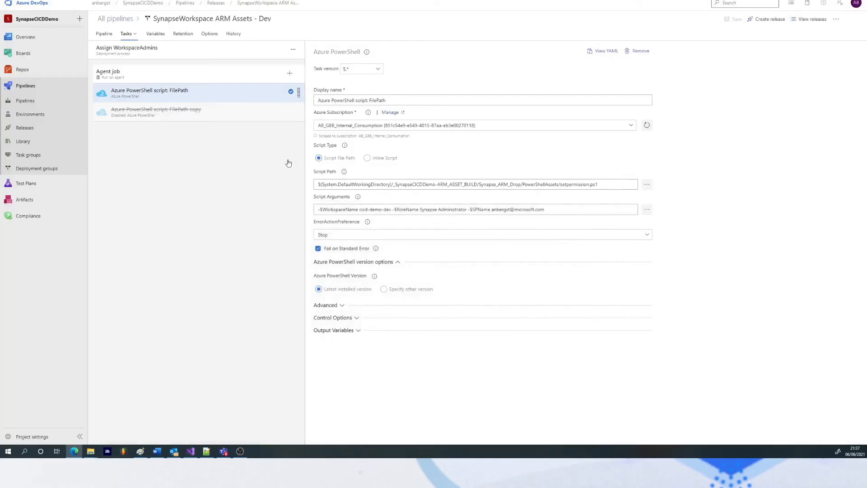
left_click(108, 36)
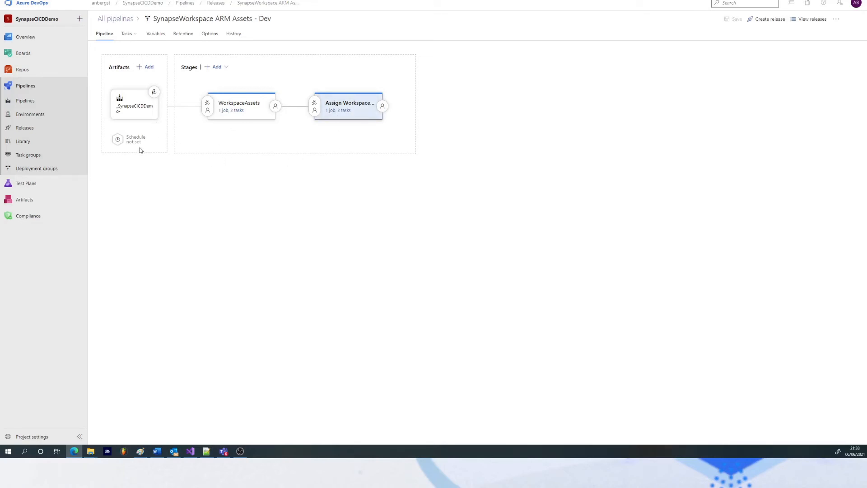
In Visual Studio, save and commit the setpermission.ps1 change with the message "test commit" and push it to the remote main branch.
left_click(191, 452)
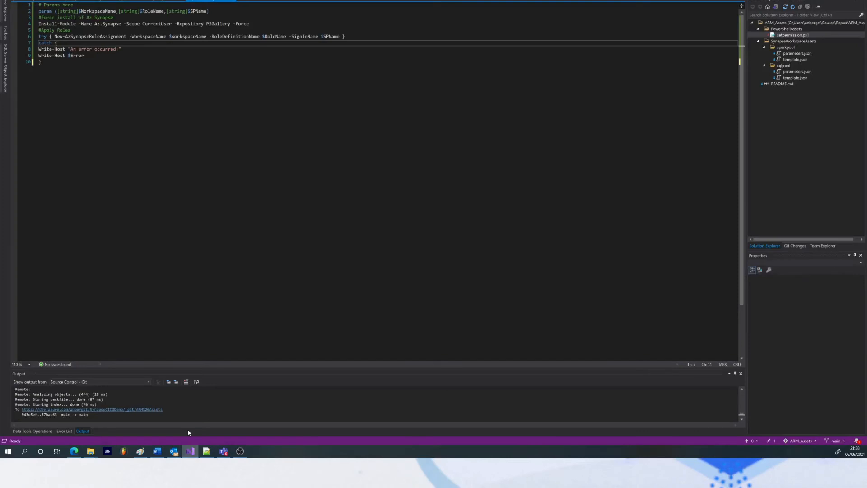
left_click(802, 245)
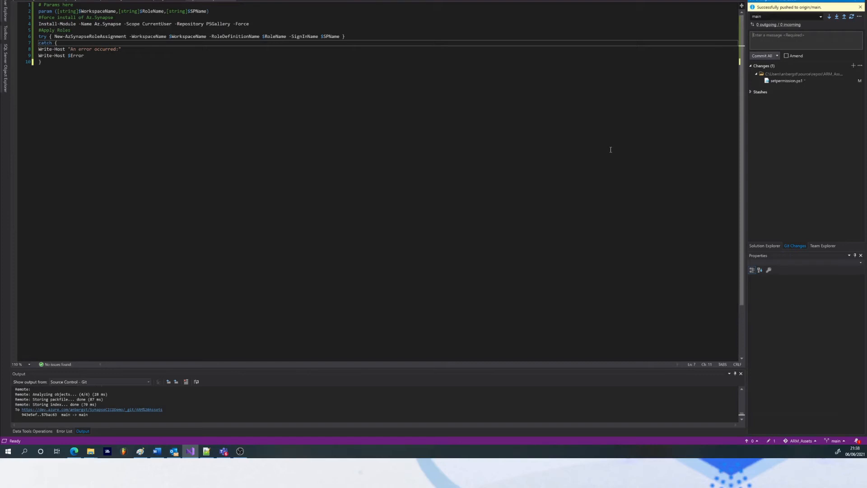
type("test commit")
left_click(762, 56)
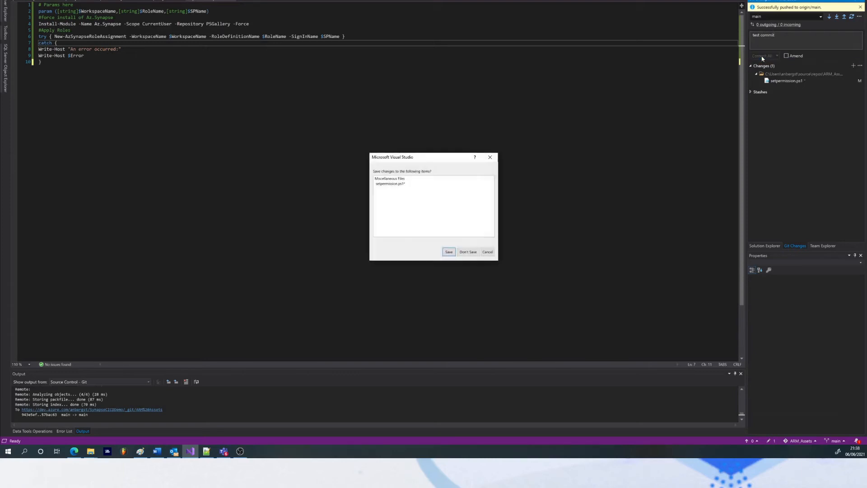
left_click(449, 252)
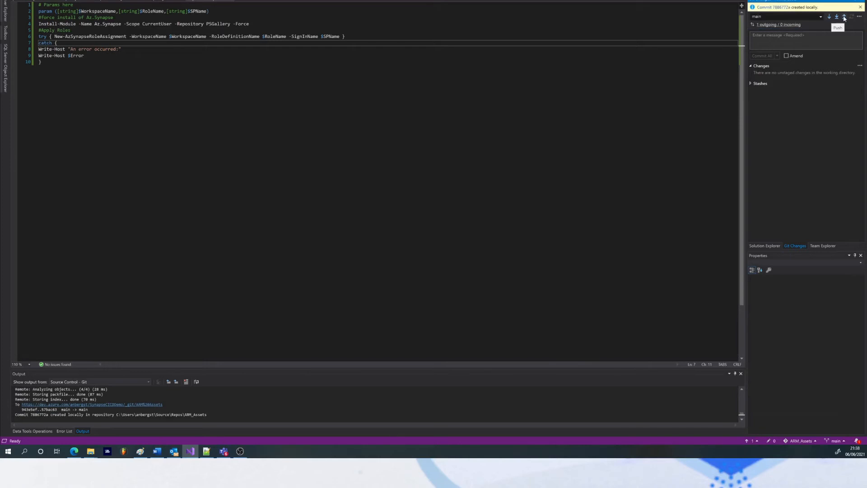
left_click(844, 17)
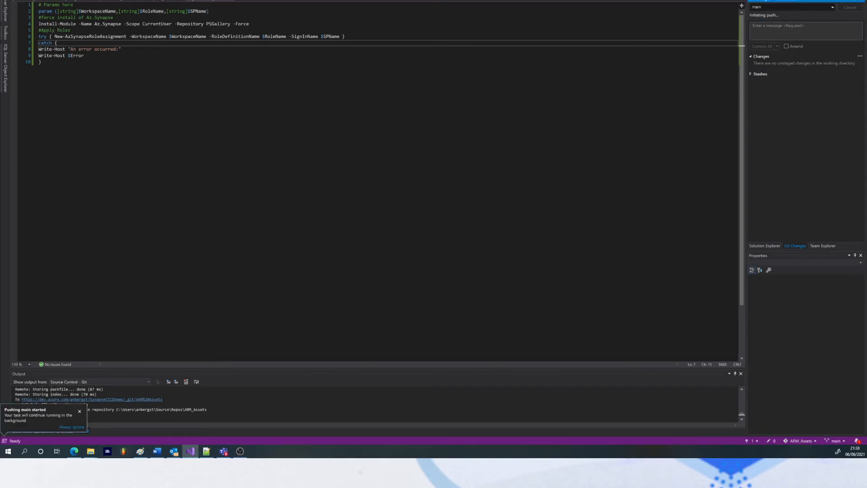
Back in Azure DevOps, open the run history of the SynapseCICDDemo-ARM_ASSET_BUILD pipeline.
left_click(828, 0)
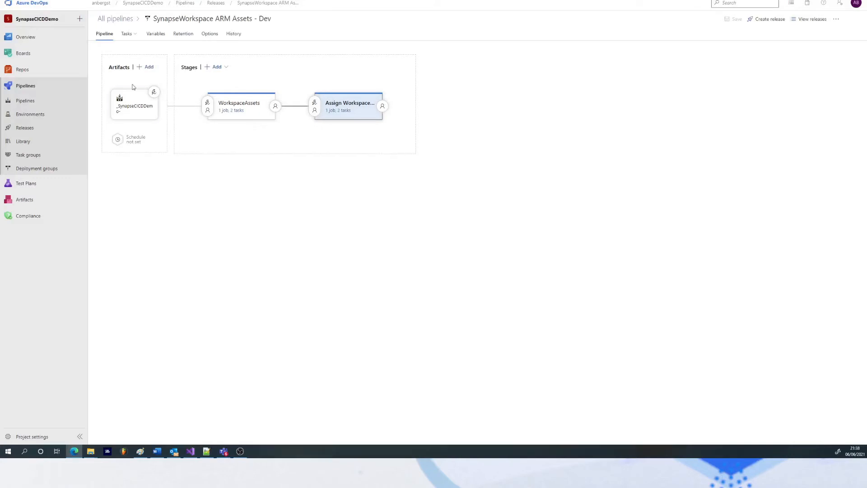
left_click(10, 105)
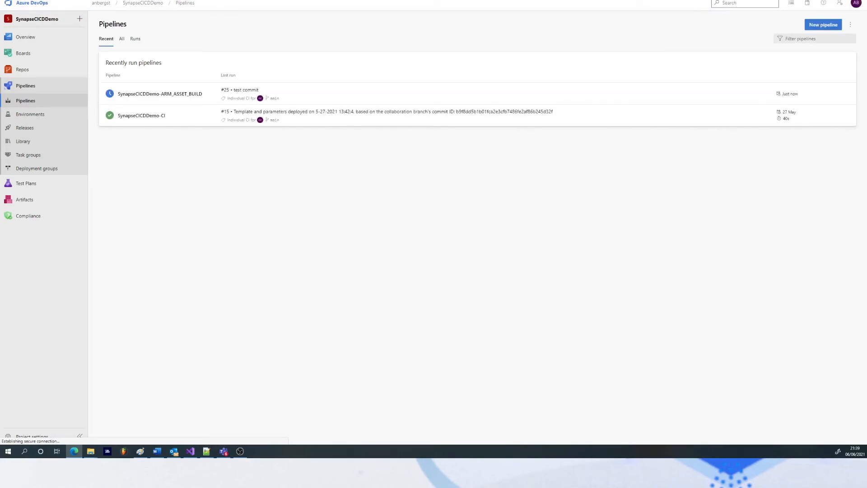
left_click(162, 91)
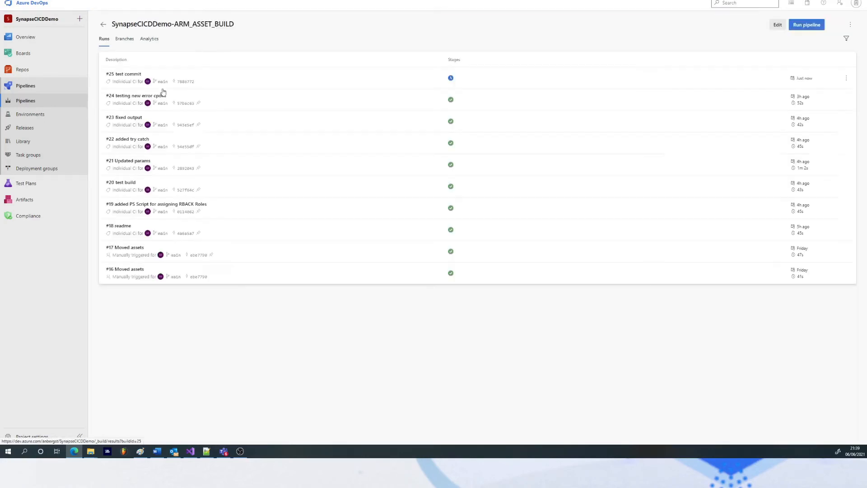
left_click(153, 84)
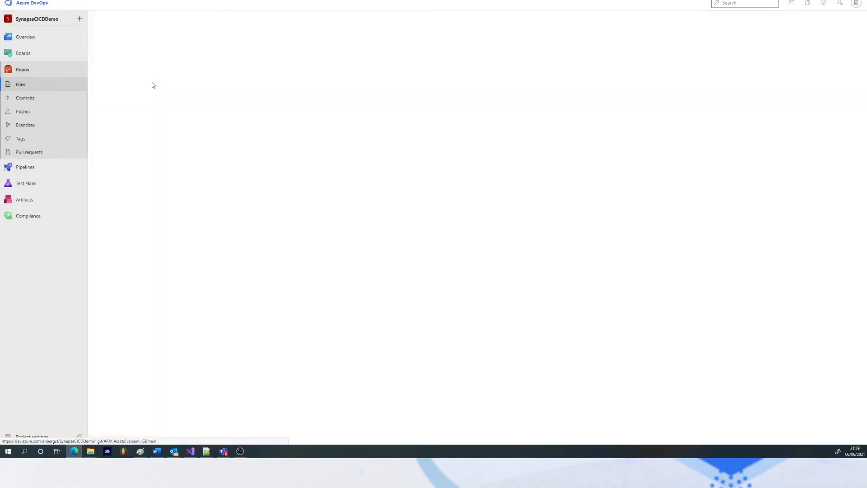
left_click(30, 168)
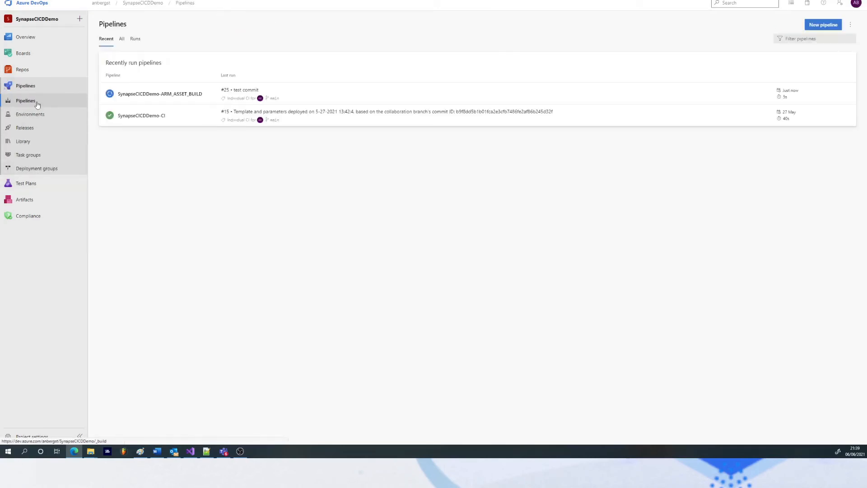
left_click(153, 96)
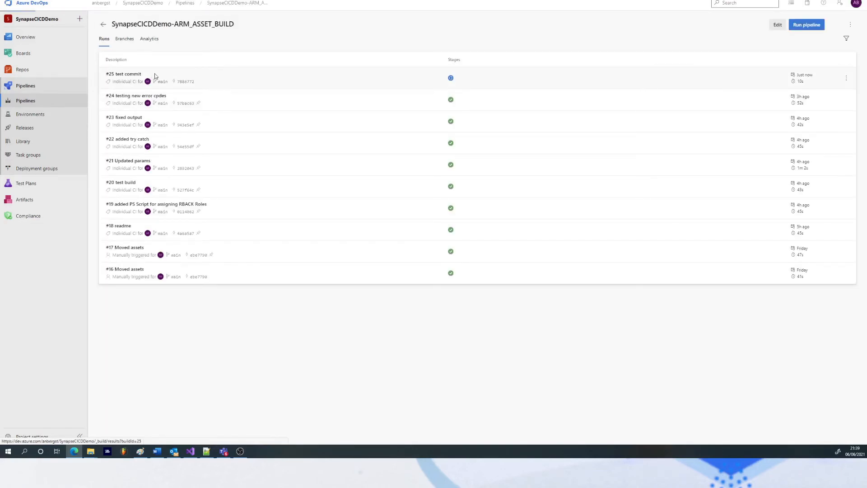
Open the #25 test commit run and inspect the log of its Collect ARM assets job.
left_click(155, 75)
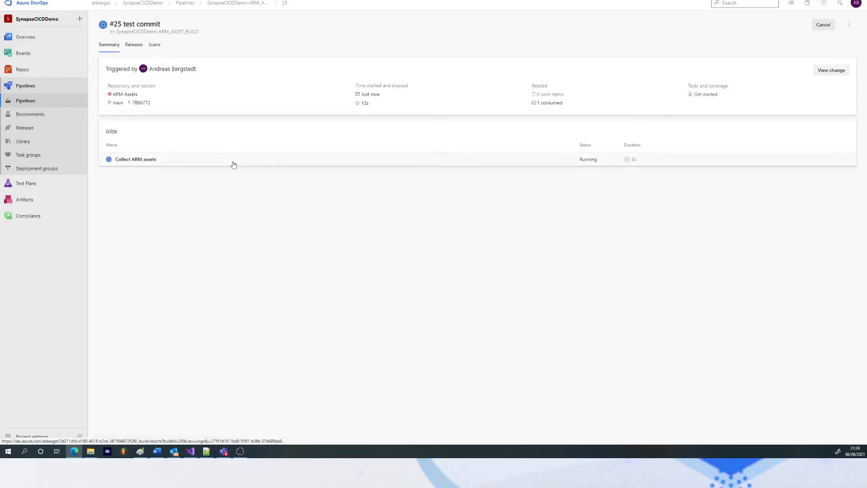
left_click(177, 160)
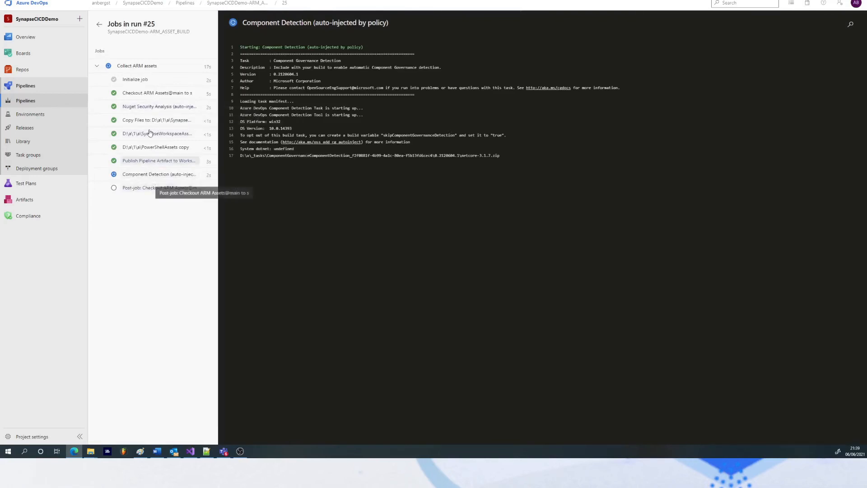
left_click(145, 68)
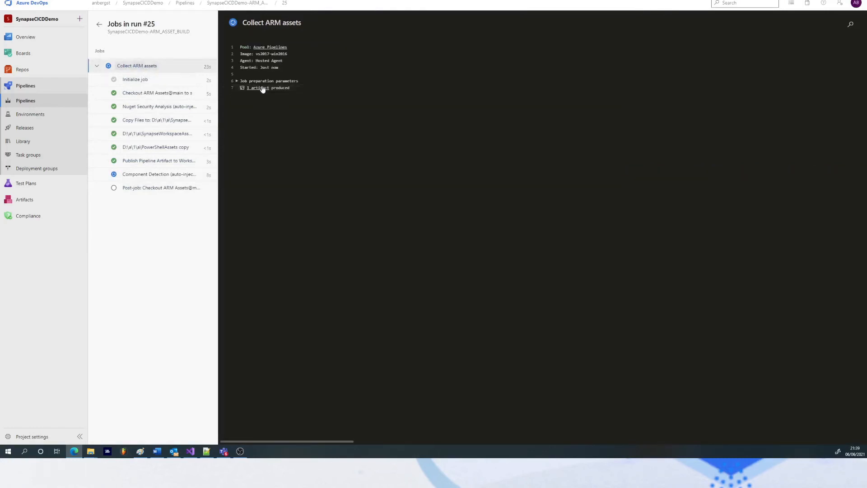
Inspect the run's published Synapse_ARM_Drop artifact, downloading setpermission.ps1 and expanding the sparkpool and sqlpool folders.
left_click(263, 88)
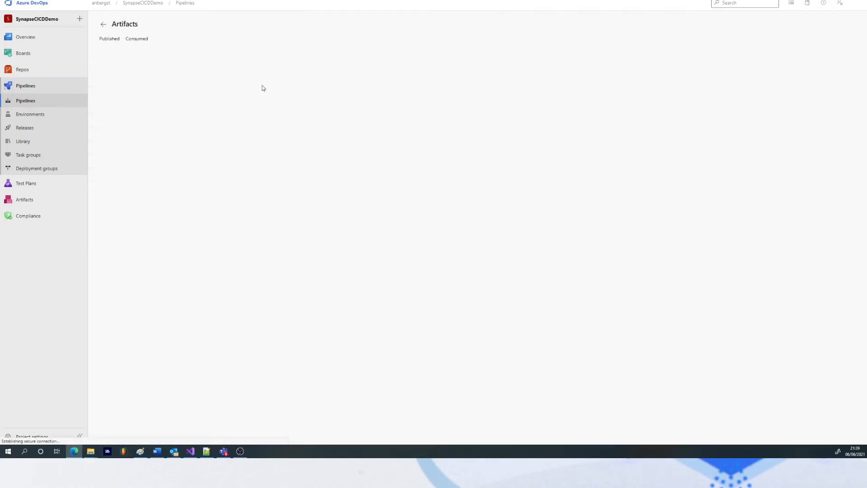
left_click(115, 79)
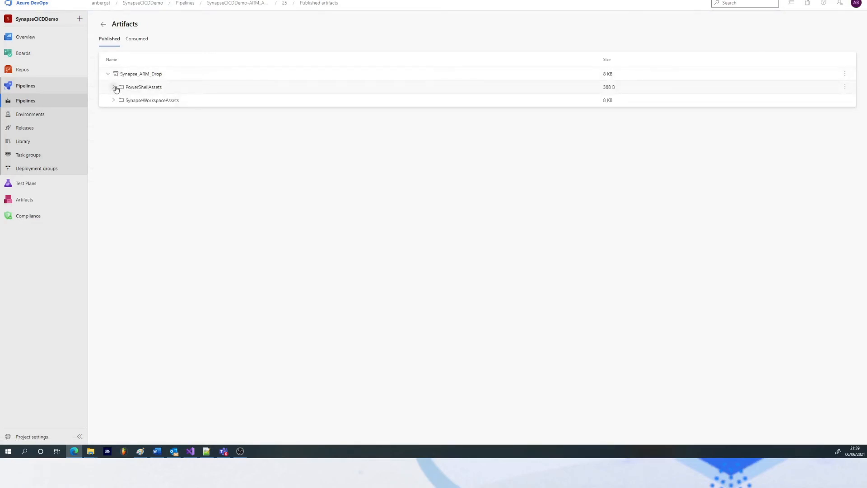
left_click(115, 88)
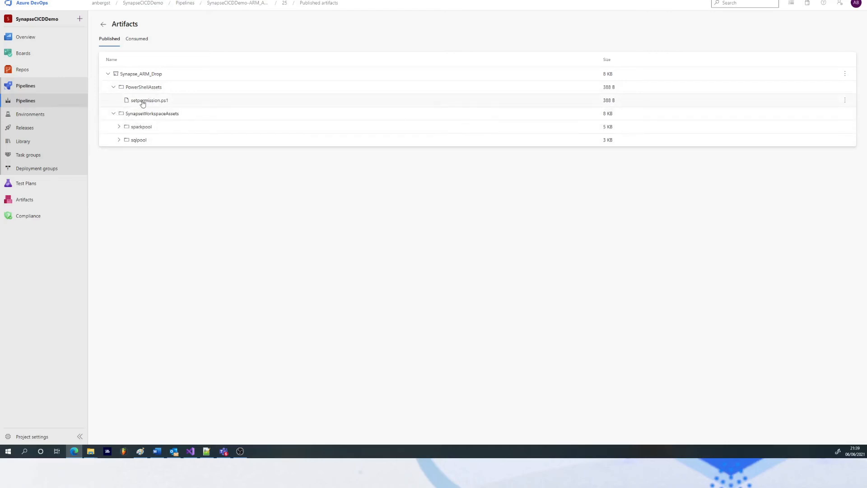
left_click(142, 103)
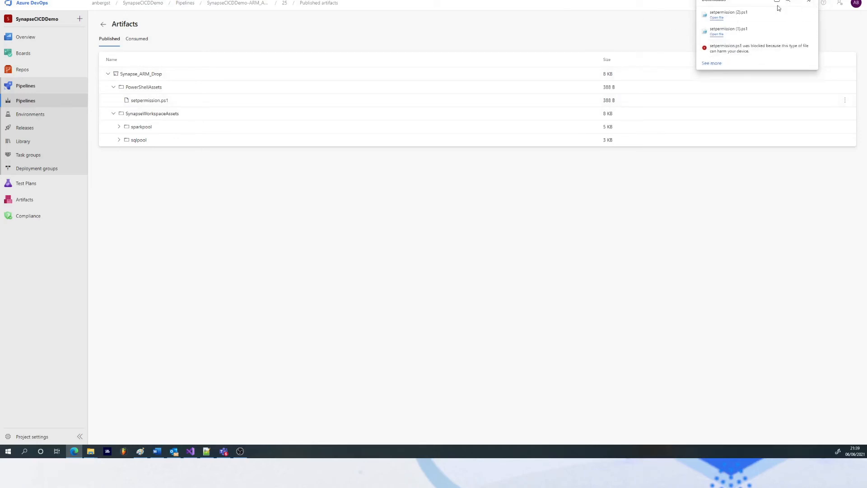
left_click(639, 18)
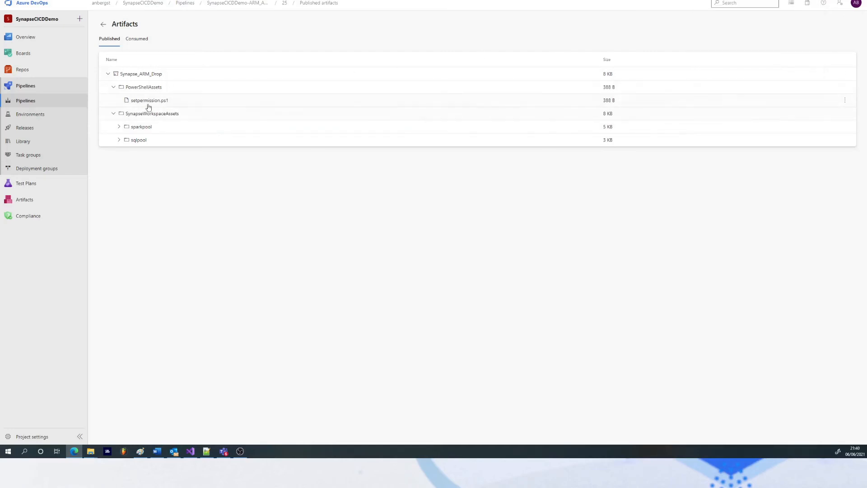
left_click(119, 127)
left_click(118, 166)
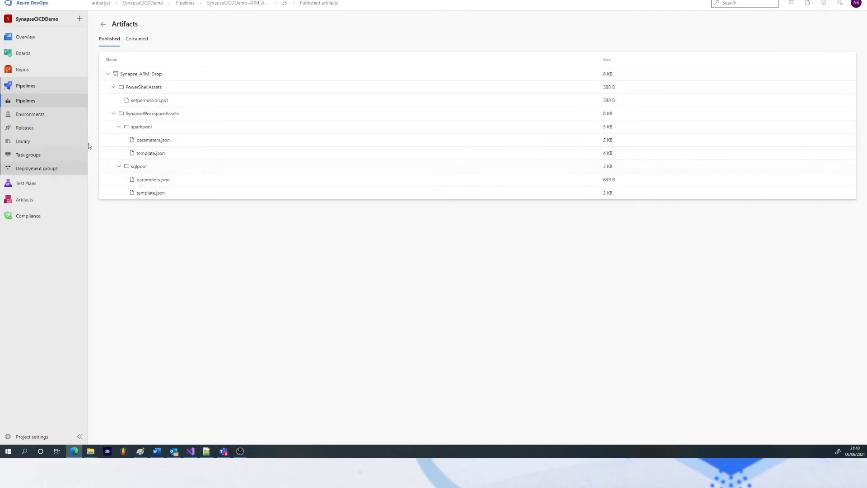
Open Release-11 of the SynapseWorkspace ARM Assets - Dev pipeline and view the logs of its WorkspaceAssets stage.
left_click(30, 133)
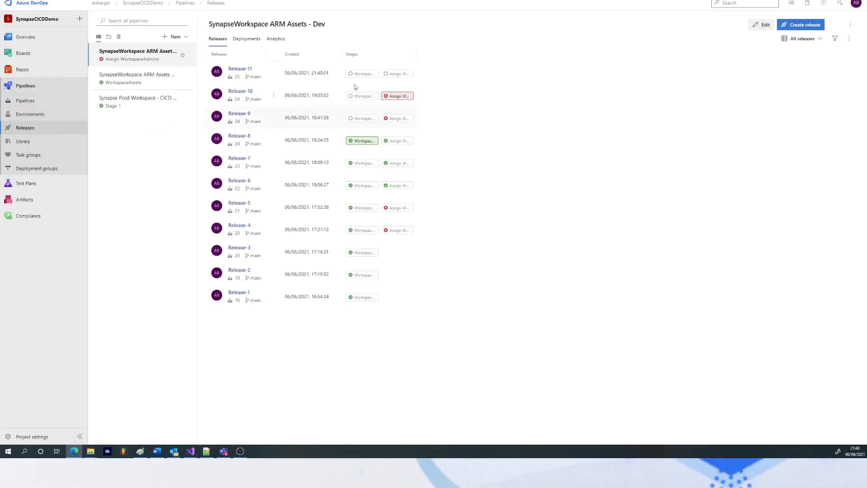
left_click(239, 70)
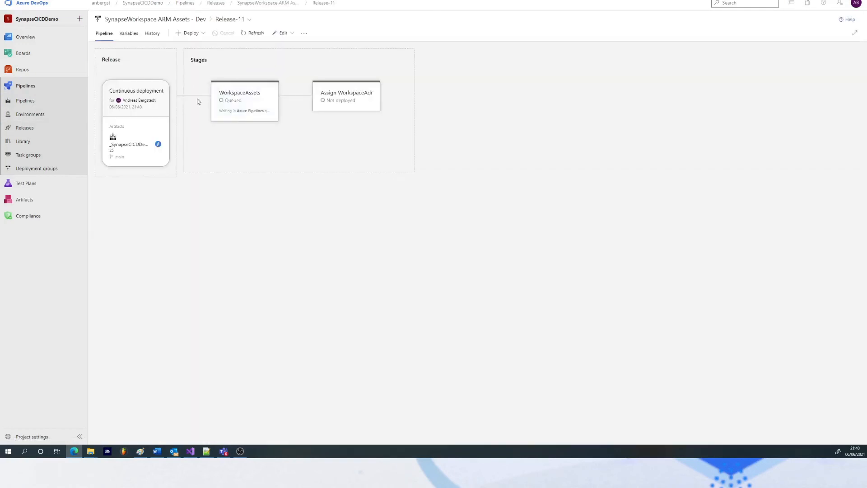
mouse_move(224, 114)
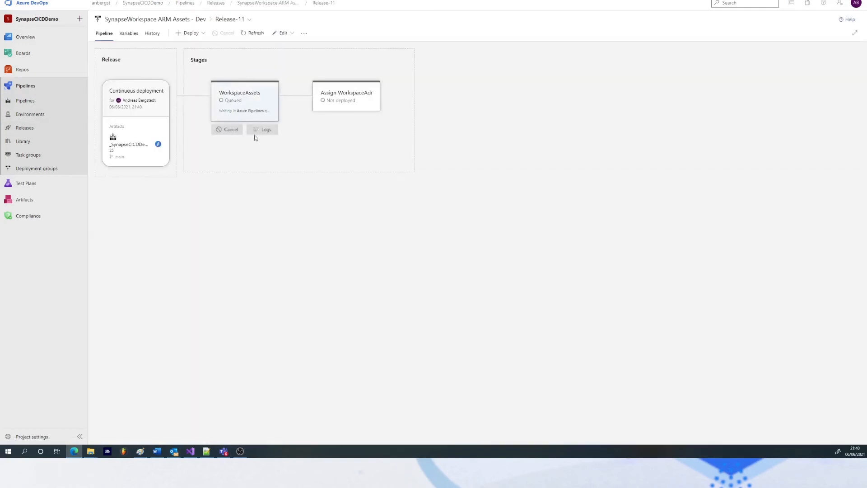
left_click(259, 131)
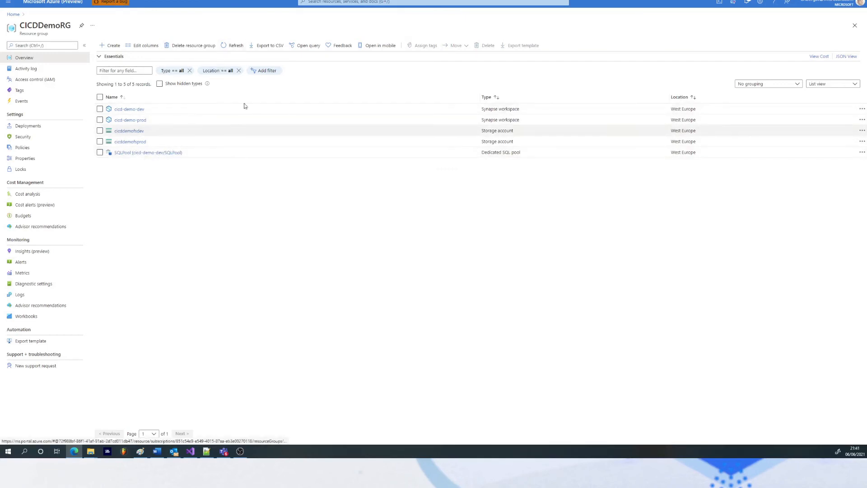
Monitor the deployment by refreshing the CICDDemoRG resource list in the Azure portal and rechecking the Release-11 WorkspaceAssets log in Azure DevOps.
left_click(234, 47)
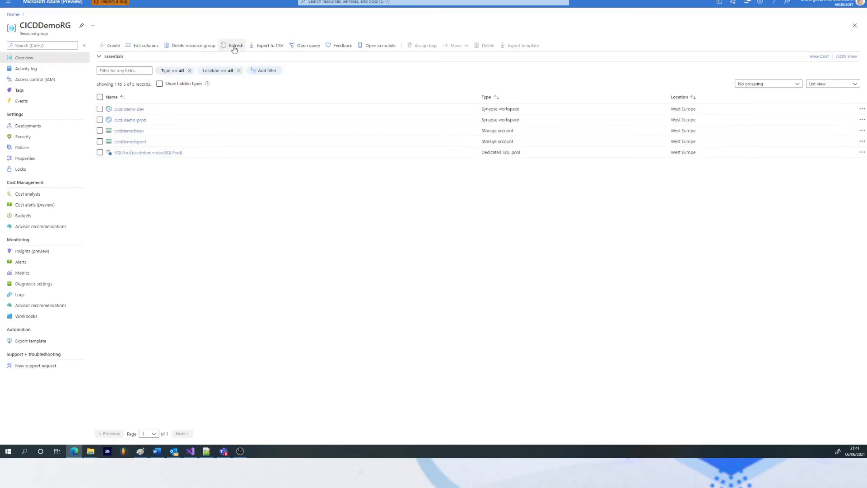
left_click(234, 47)
key("ctrl+Tab")
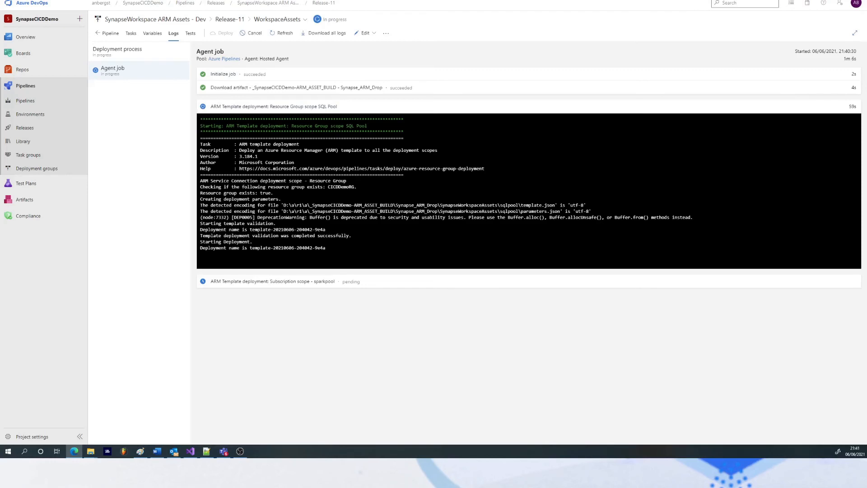
left_click(131, 1)
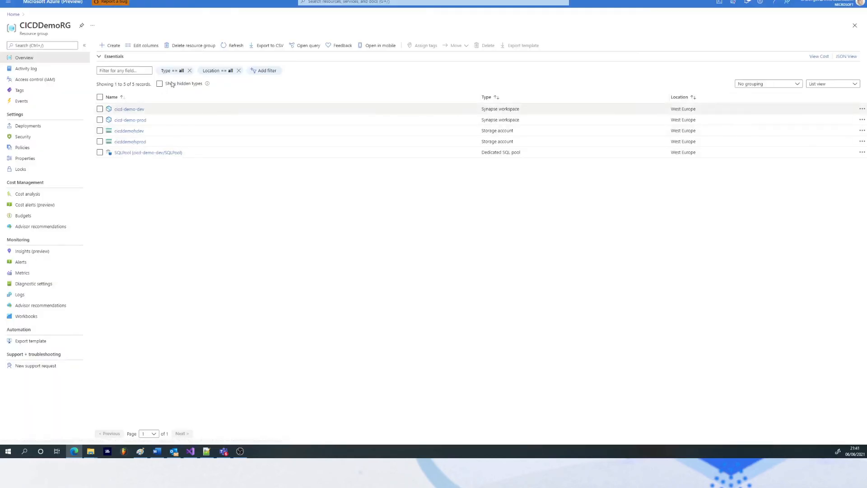
left_click(235, 47)
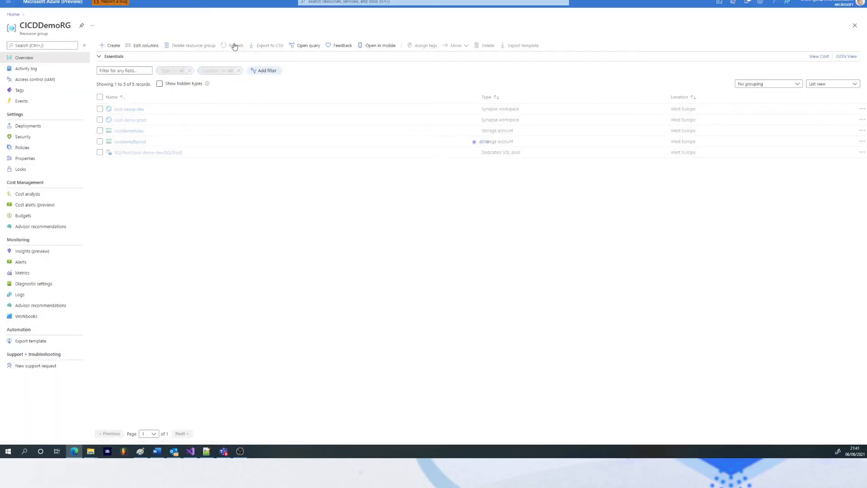
left_click(234, 46)
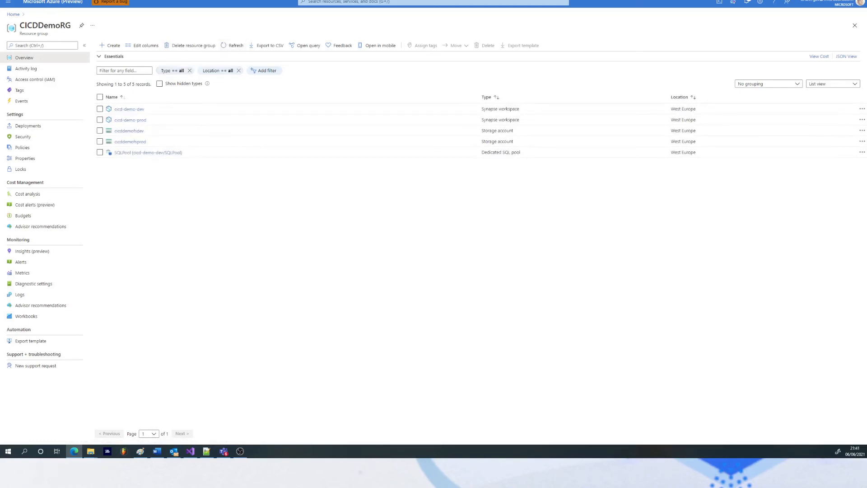
left_click(74, 1)
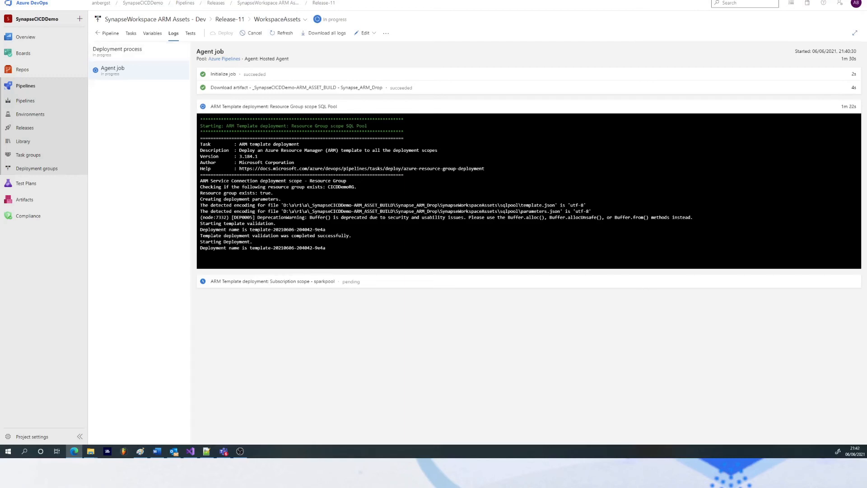
key("ctrl+Tab")
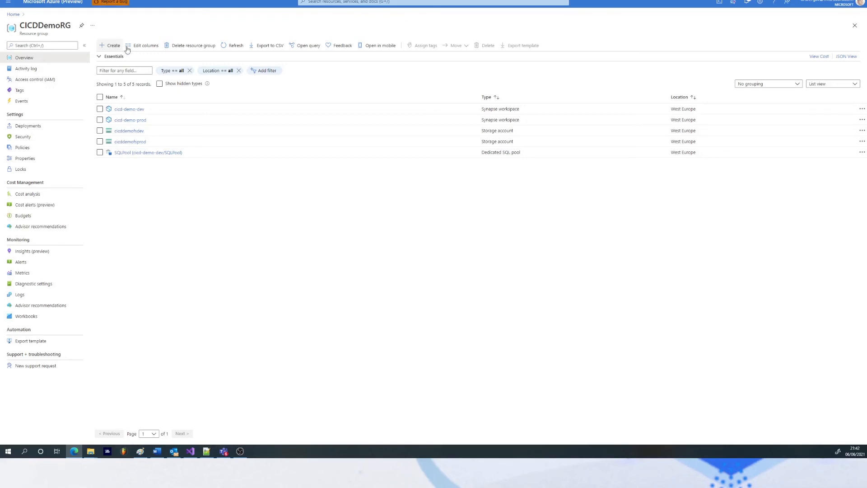
left_click(231, 45)
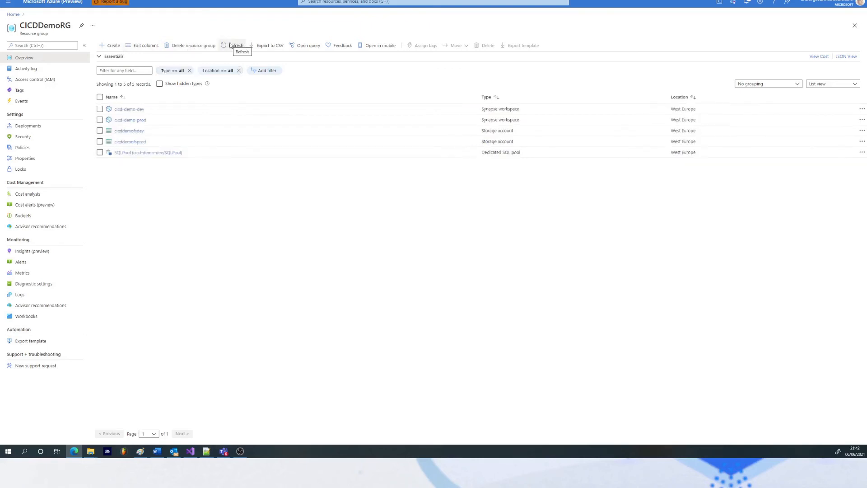
left_click(230, 46)
left_click(203, 0)
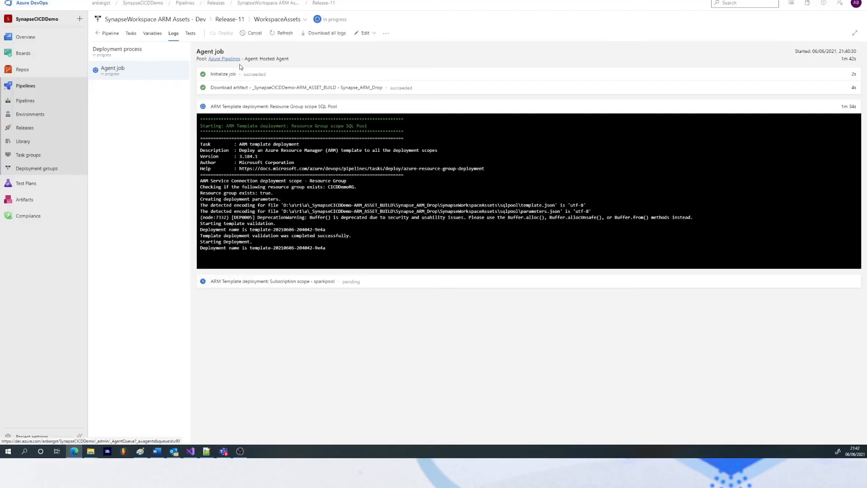
left_click(279, 37)
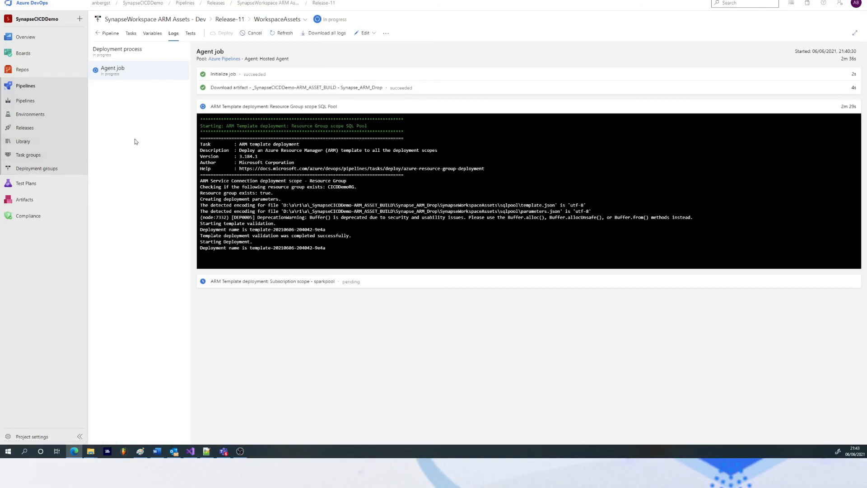
Edit the SynapseWorkspace ARM Assets - Dev release pipeline and clone the SQL Pool ARM template deployment task in the WorkspaceAssets stage.
left_click(35, 132)
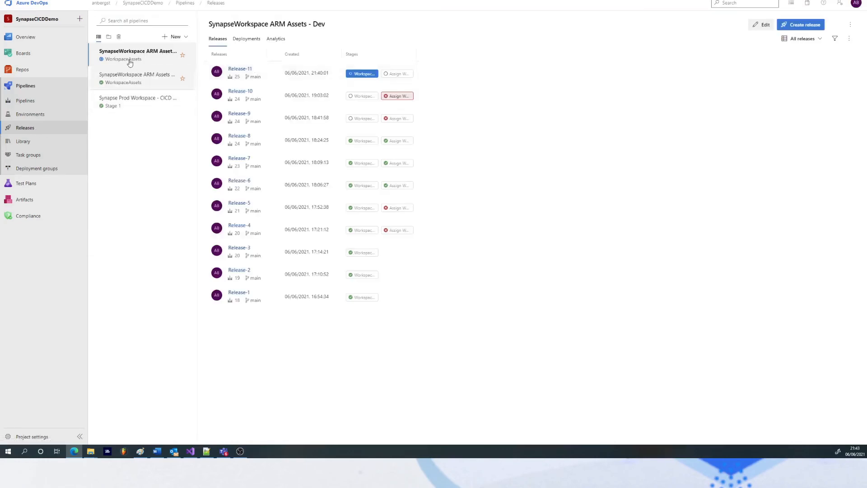
left_click(764, 25)
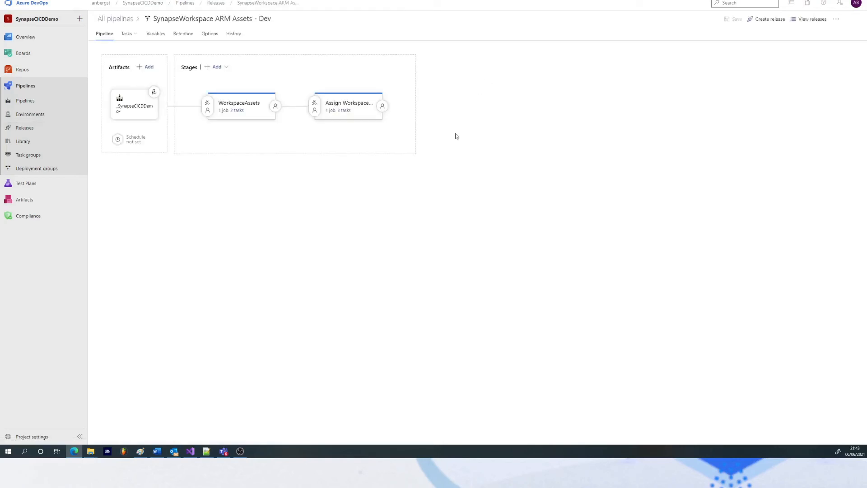
left_click(241, 111)
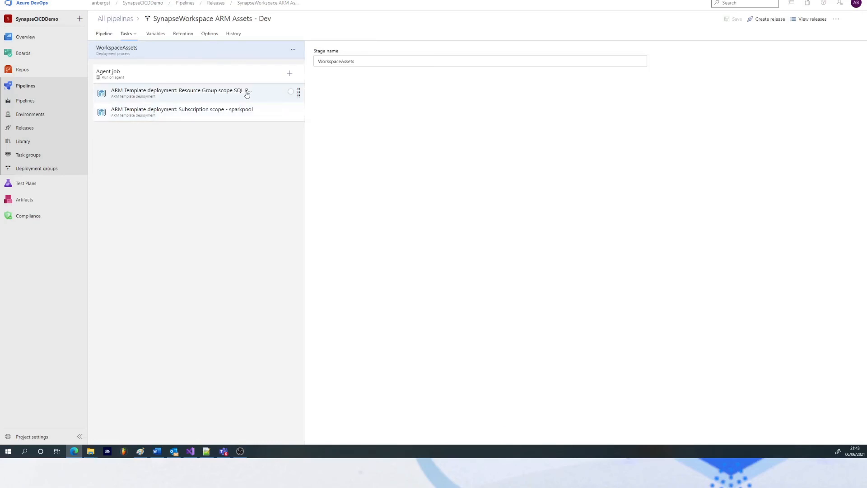
right_click(273, 94)
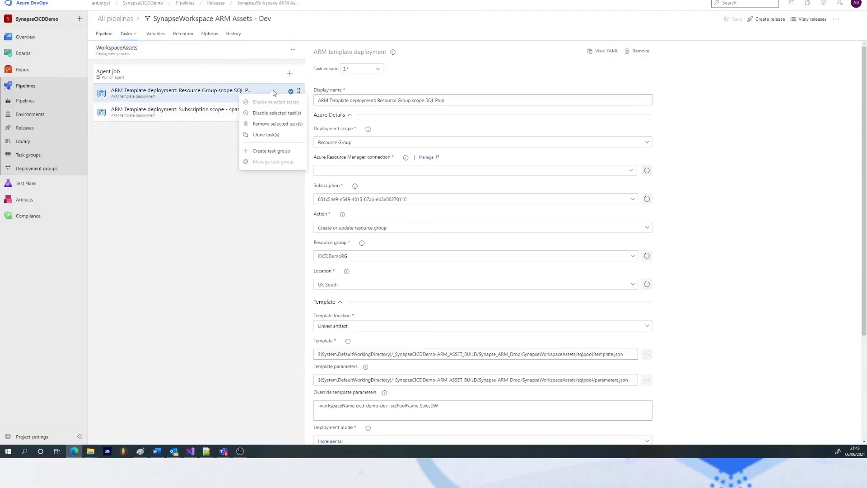
left_click(265, 134)
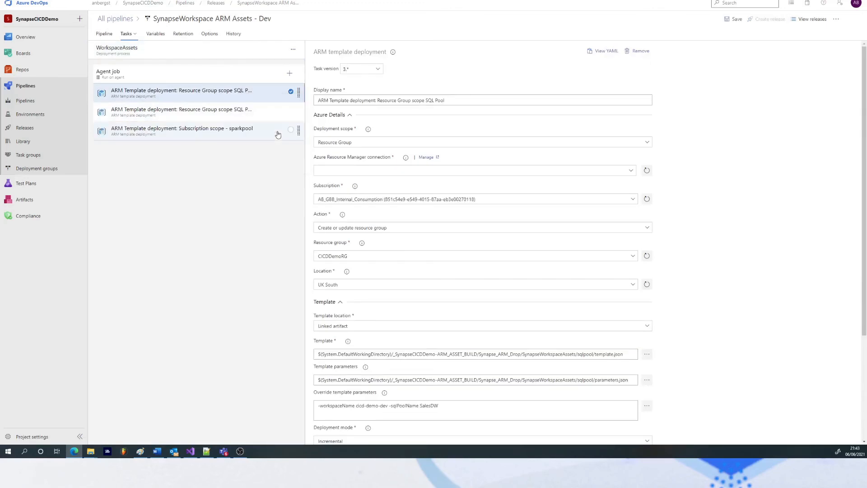
left_click(253, 112)
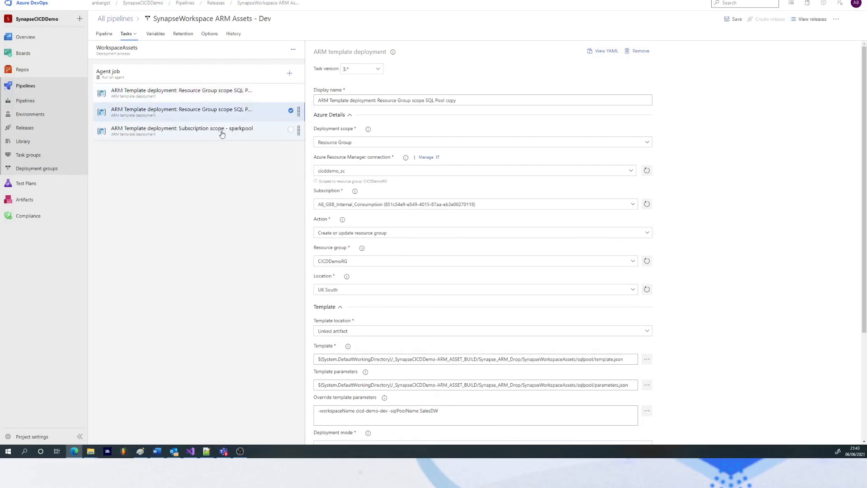
left_click(235, 94)
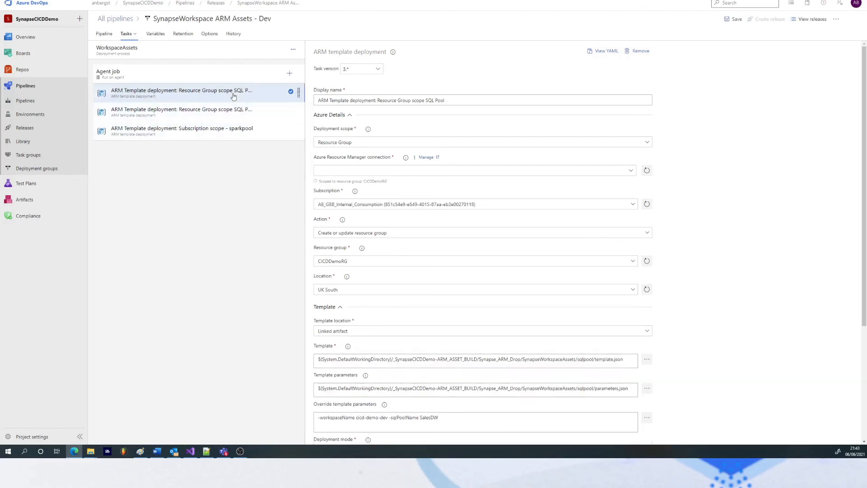
left_click(236, 110)
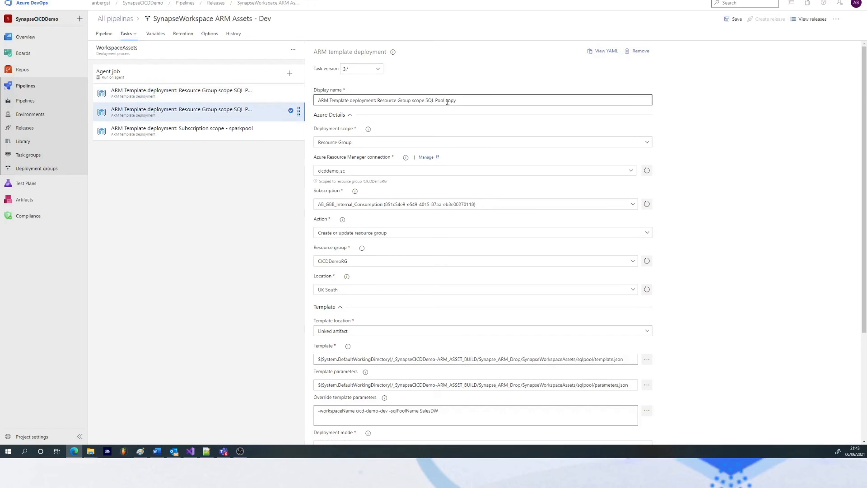
Replace "copy" with "MarketingDW" in the cloned task's display name and set its sqlPoolName override parameter to MarketingDW.
double_click(447, 101)
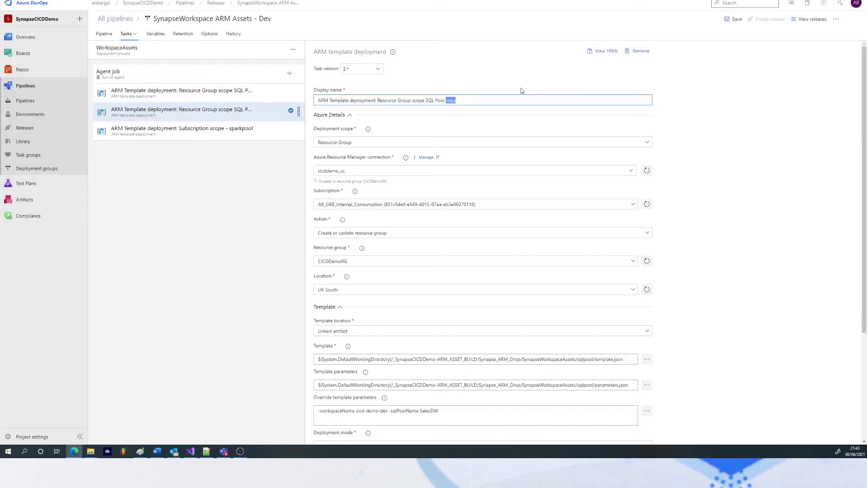
type("MarketingDW")
right_click(459, 101)
key("ctrl+c")
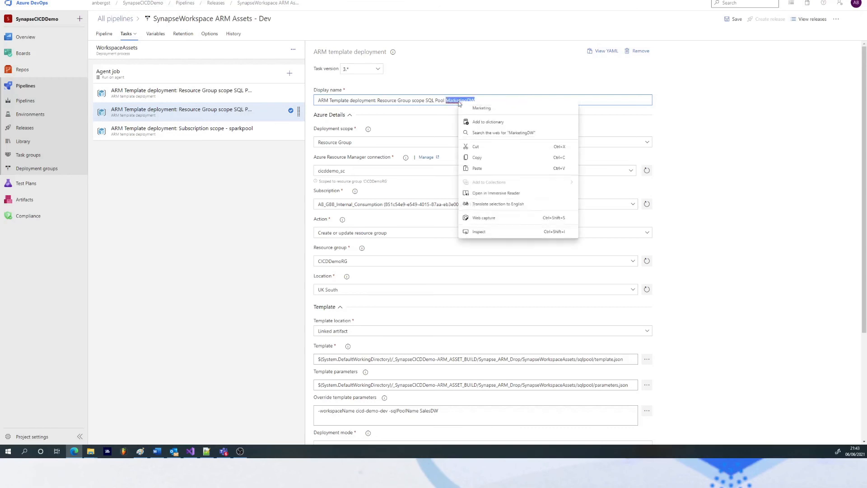
left_click(489, 162)
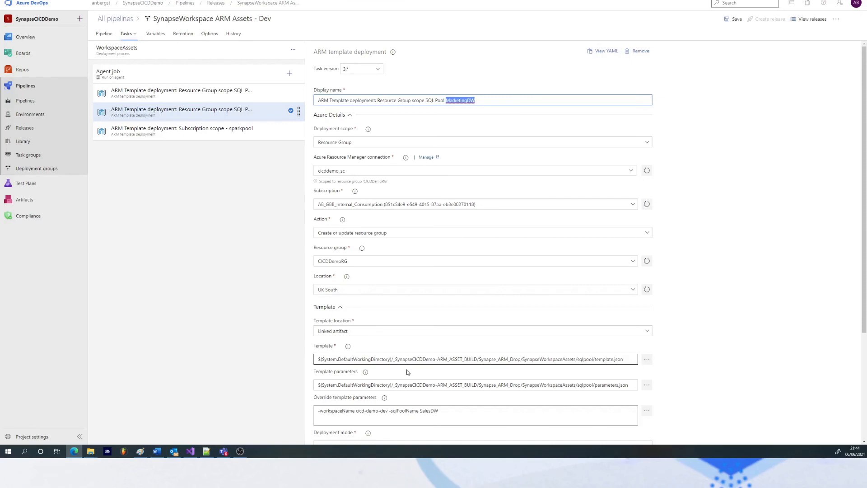
double_click(424, 413)
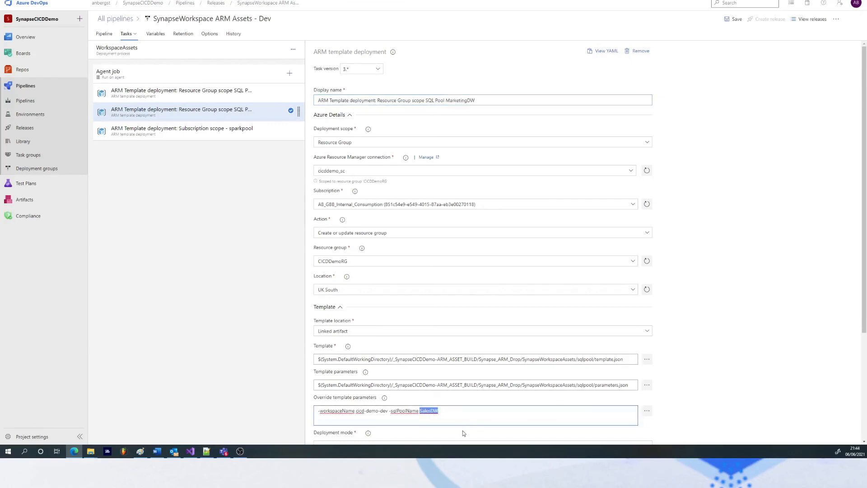
key("ctrl+v")
left_click(734, 19)
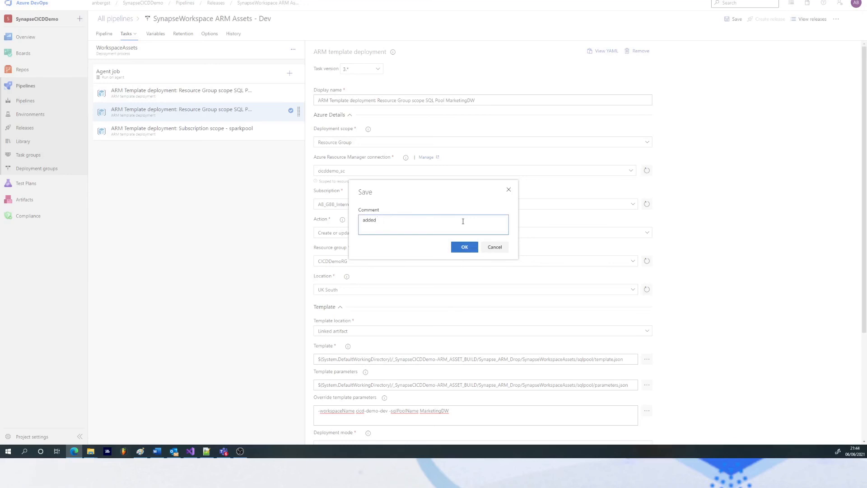
type("added MarketingDW")
left_click(498, 250)
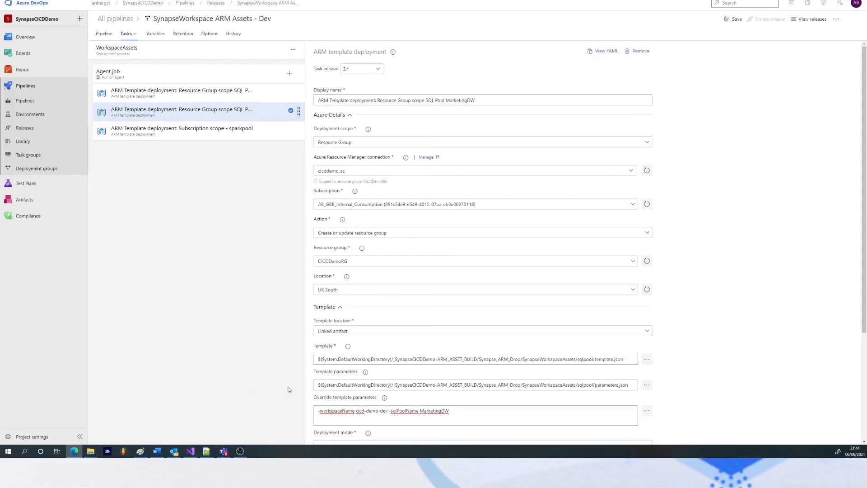
Review the deployment mode options of the MarketingDW task and leave the pipeline editor, discarding the unsaved changes.
scroll(406, 376, "down", 3)
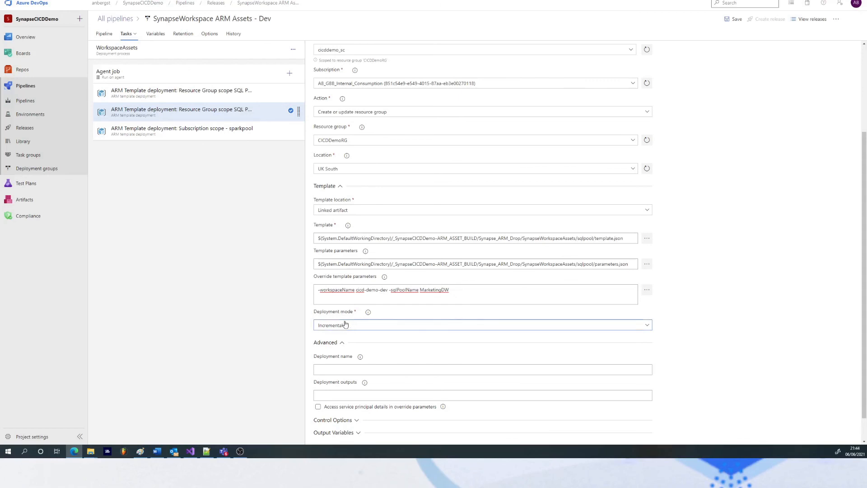
left_click(345, 324)
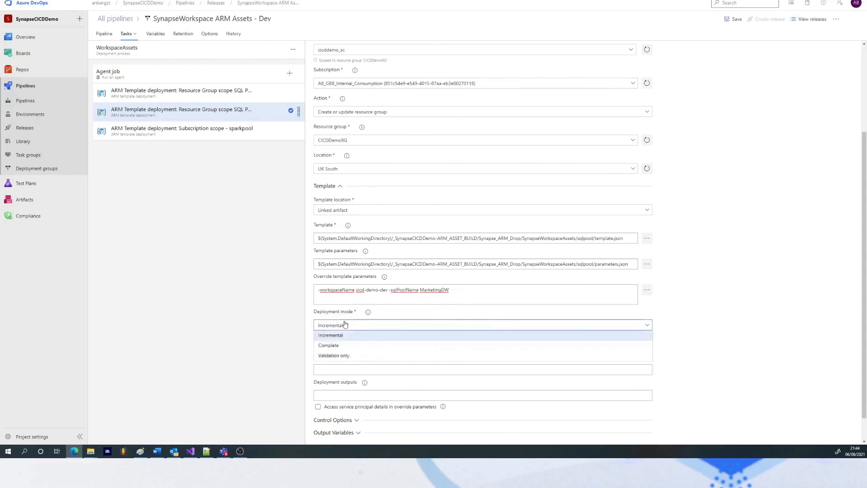
left_click(345, 324)
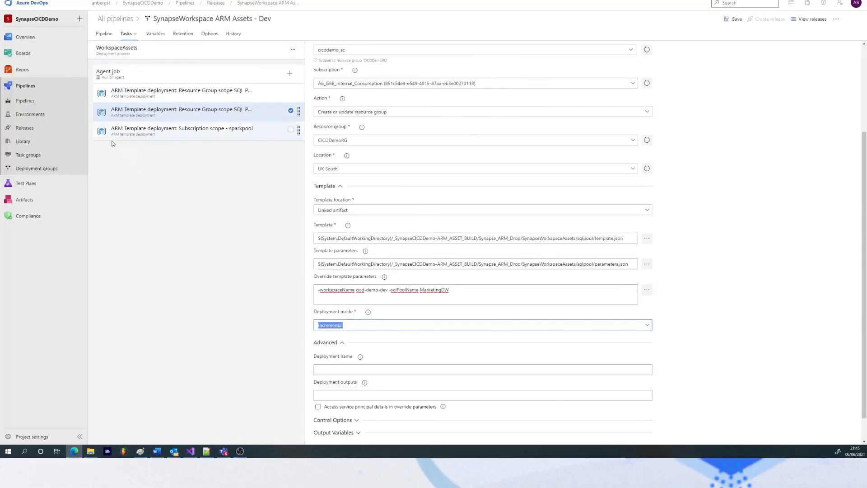
left_click(101, 18)
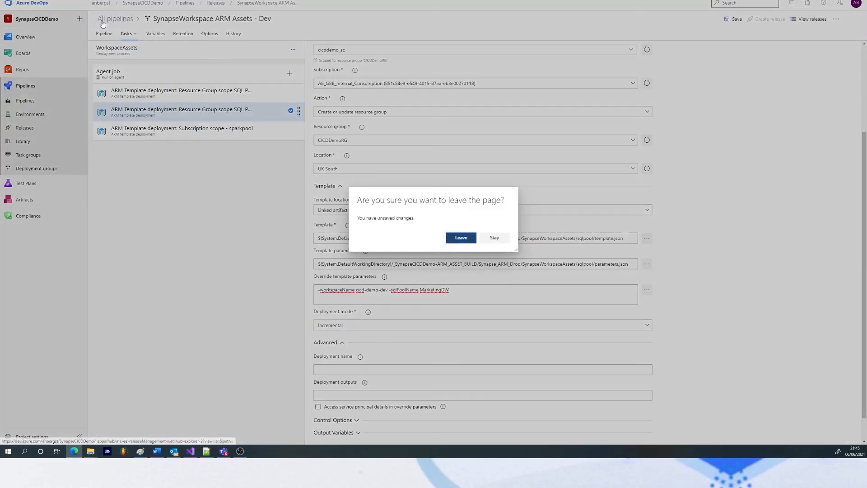
left_click(462, 238)
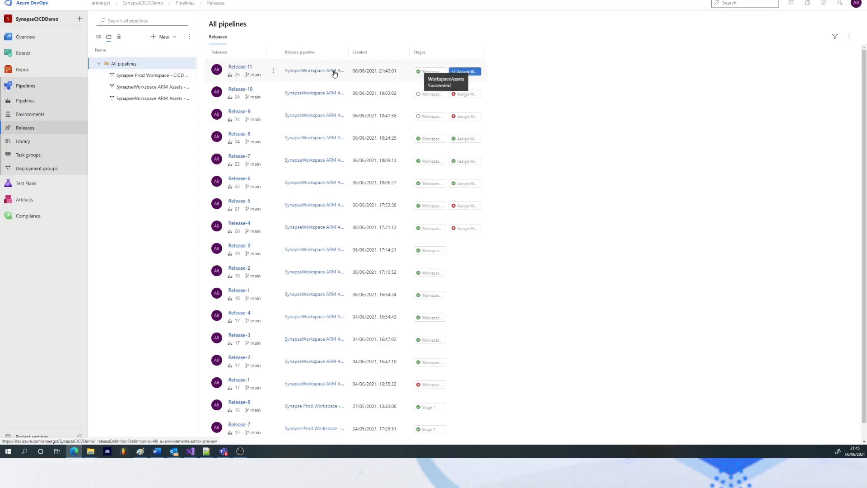
Open Release-11 and check the duration of the SQL pool and sparkpool deployment tasks in the WorkspaceAssets stage logs.
left_click(238, 67)
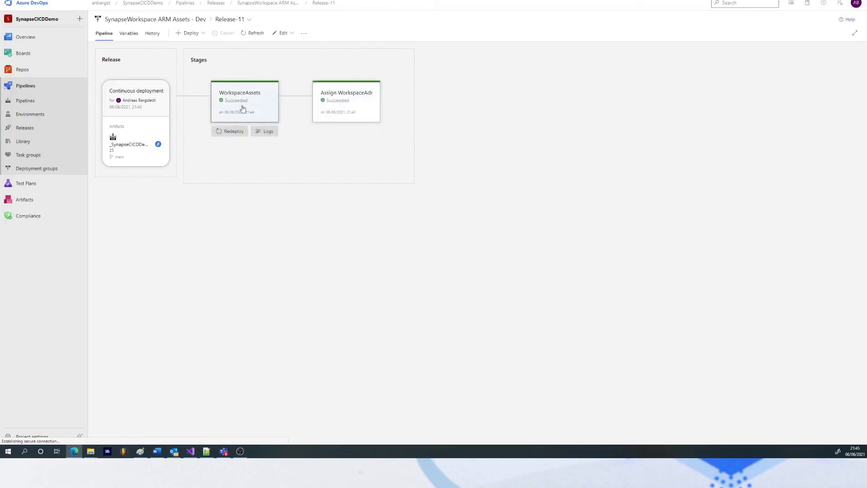
left_click(235, 131)
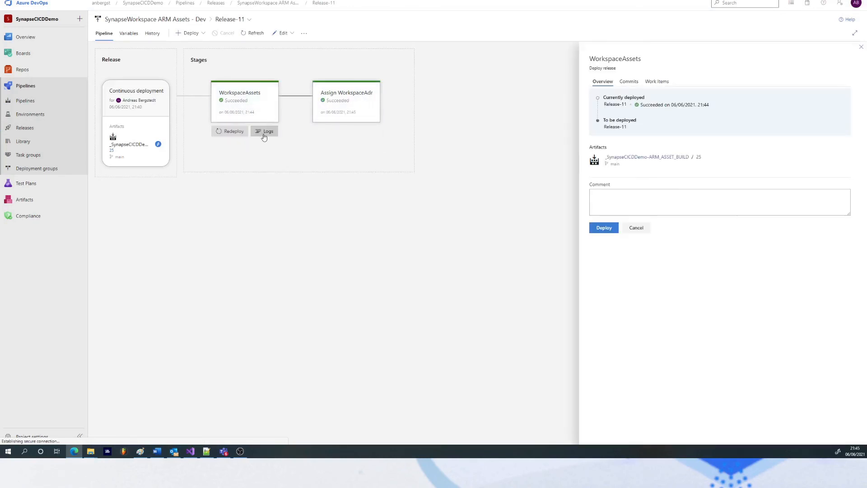
left_click(646, 228)
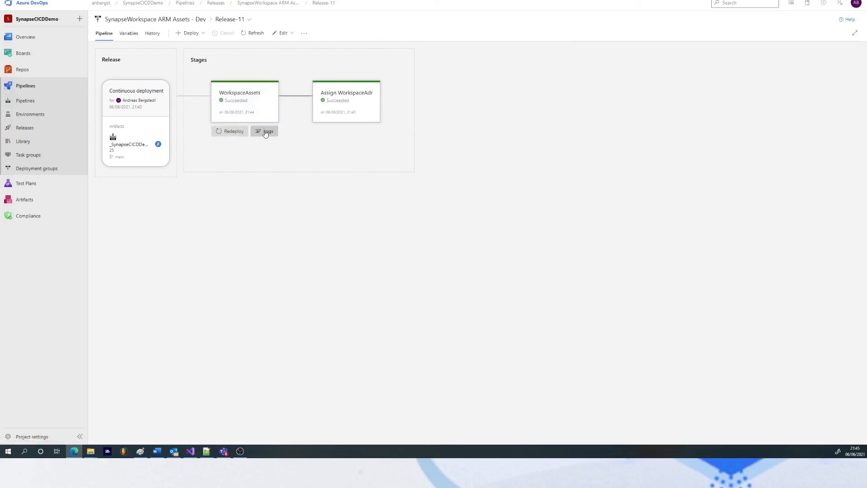
left_click(267, 135)
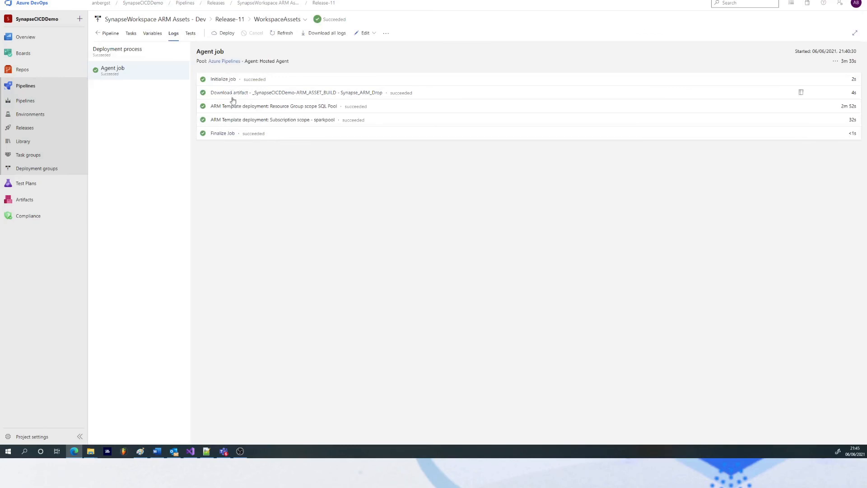
left_click(848, 108)
left_click_drag(848, 108, 853, 107)
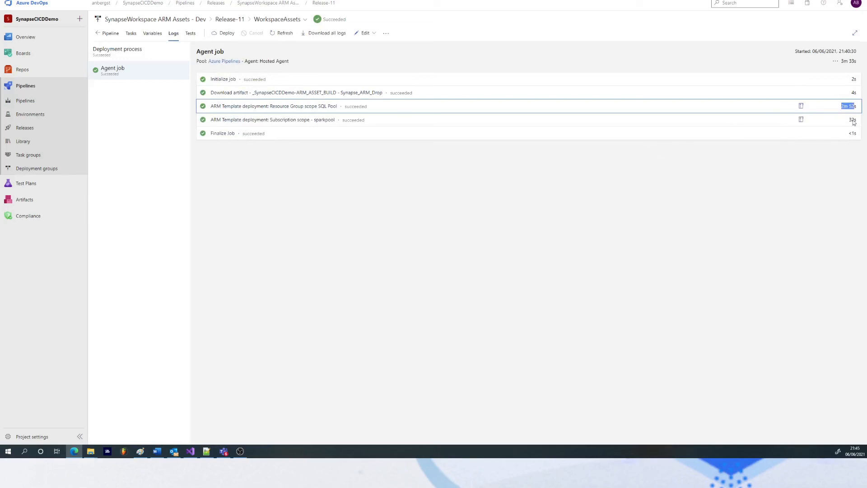
left_click_drag(849, 121, 854, 121)
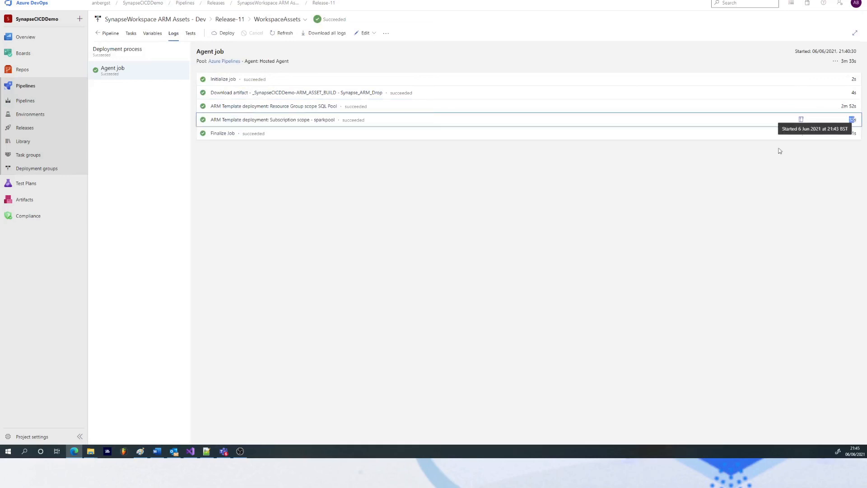
left_click(498, 177)
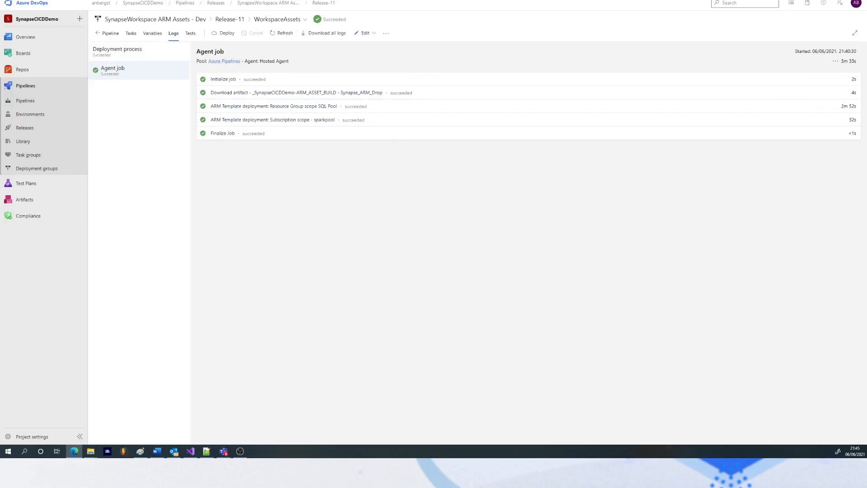
Switch to the Azure portal, refresh the CICDDemoRG resource list, and open the cicd-demo-dev workspace in Synapse Studio.
left_click(137, 1)
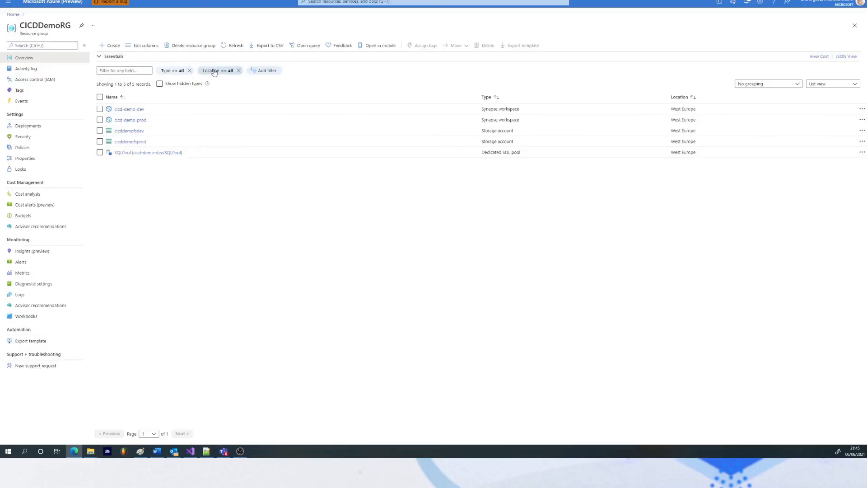
left_click(232, 46)
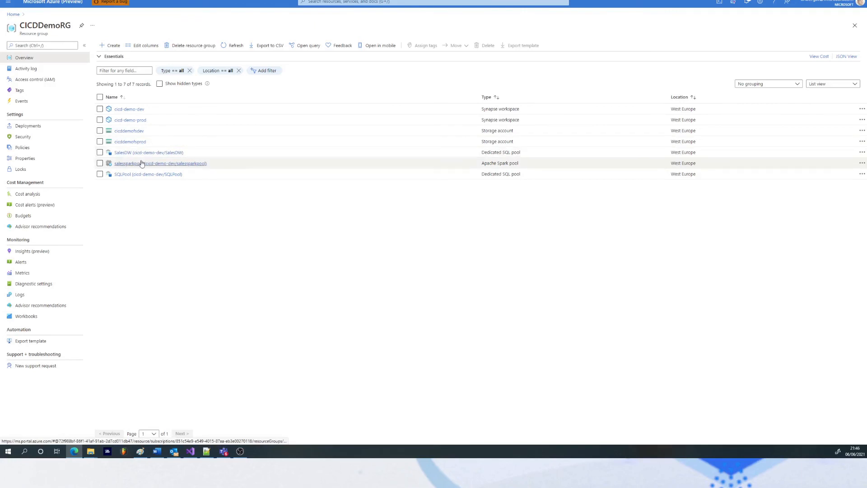
left_click(133, 111)
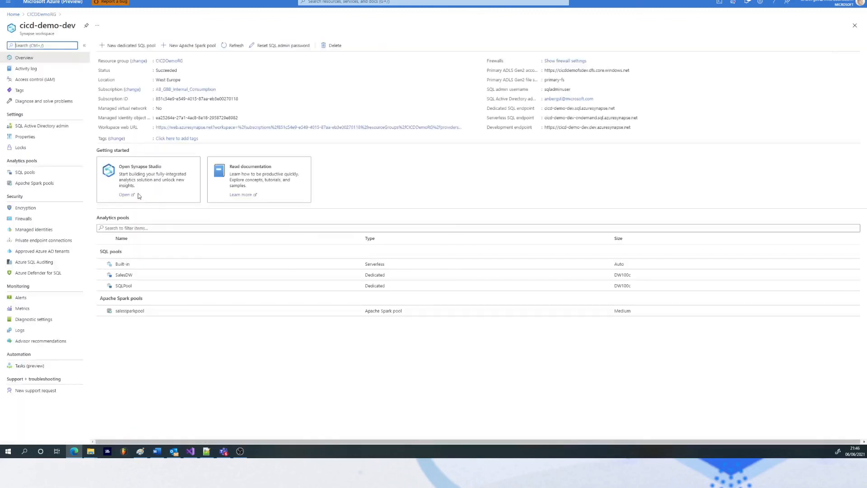
left_click(125, 195)
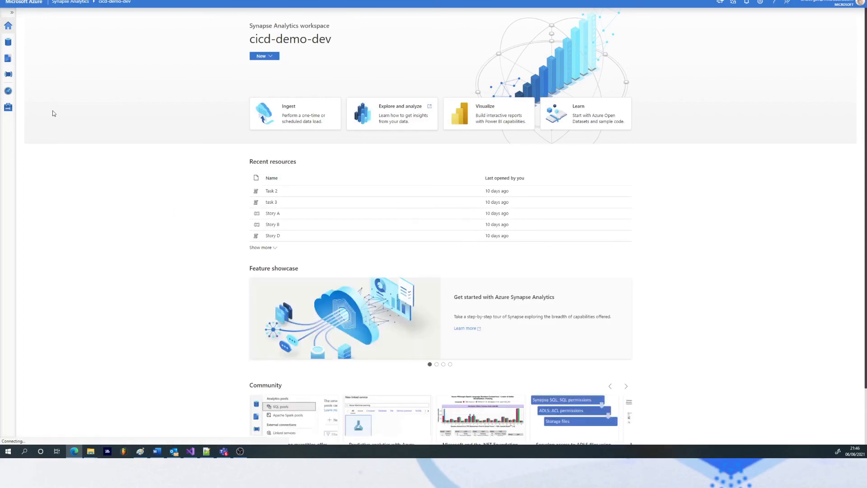
Add a new notebook to the cicd-demo-dev workspace and attach it to the salessparkpool Spark pool.
left_click(8, 43)
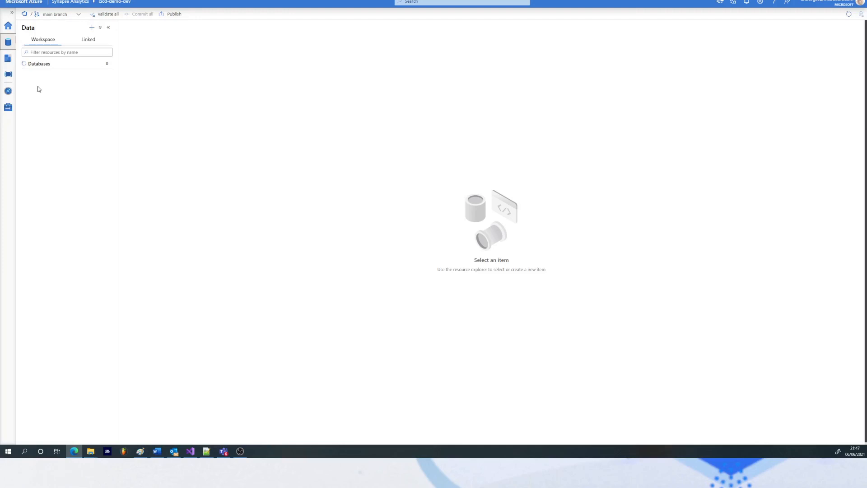
left_click(8, 64)
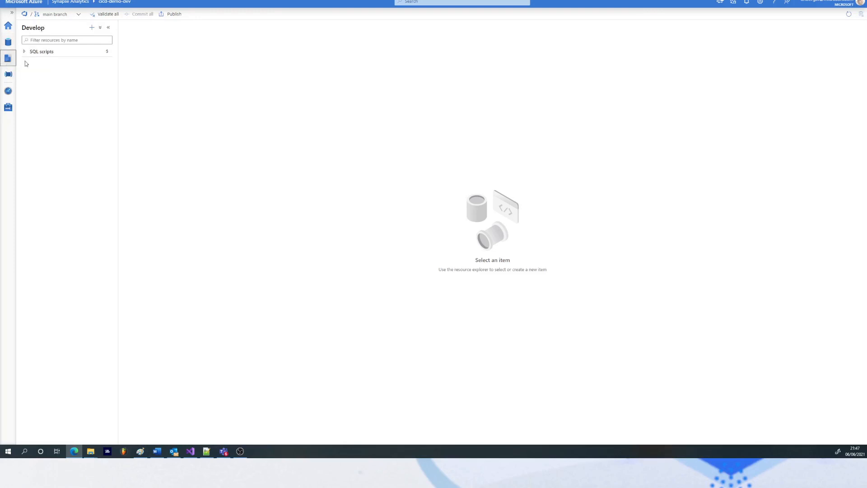
left_click(91, 27)
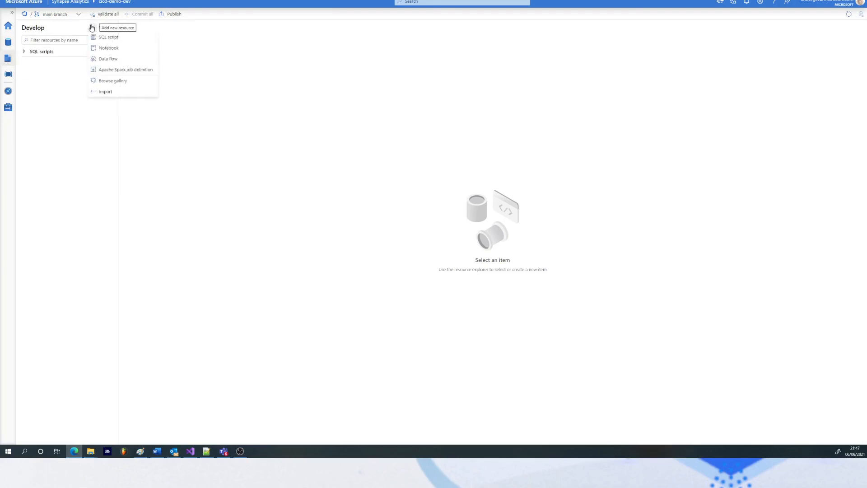
left_click(96, 48)
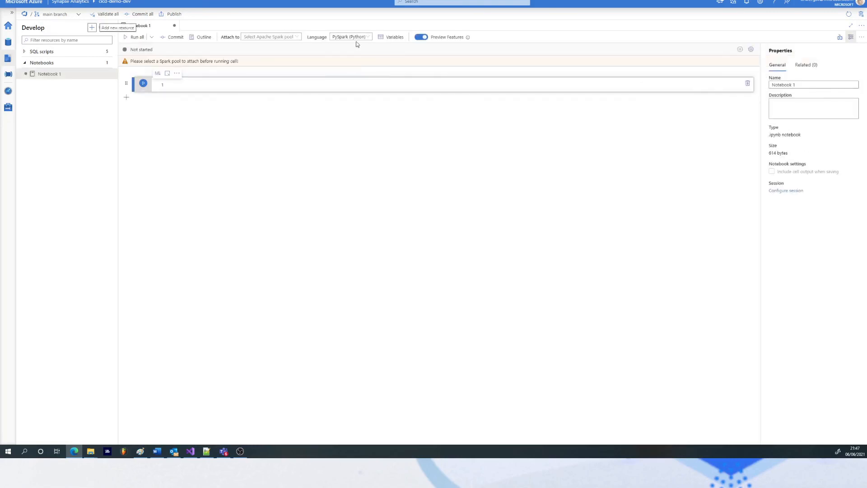
left_click(280, 40)
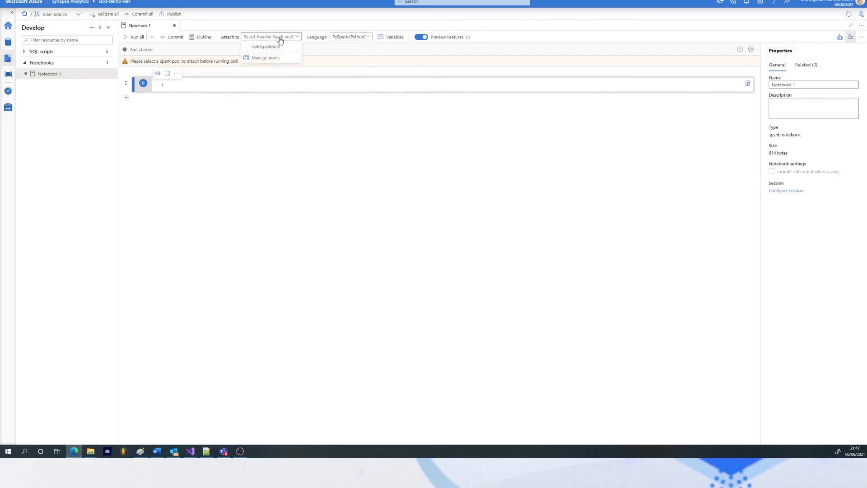
left_click(267, 47)
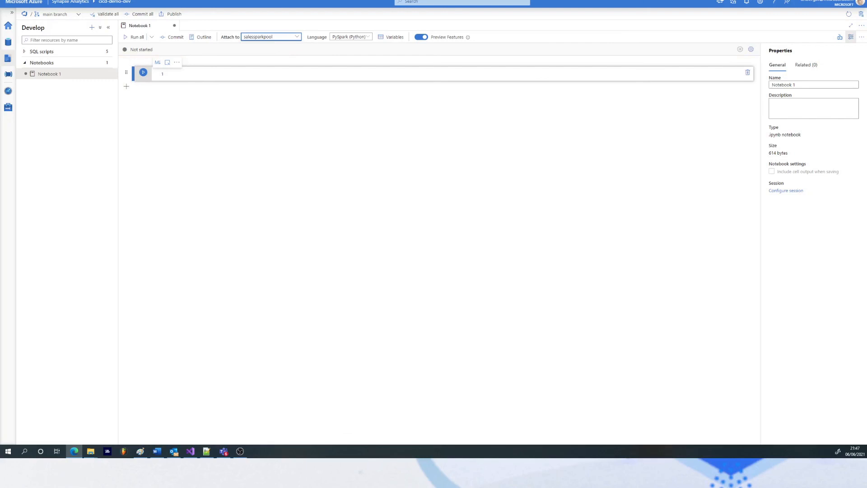
Expand the workspace databases in Synapse Studio's Data hub and inspect SQLPool and SalesDW.
key("alt+Tab")
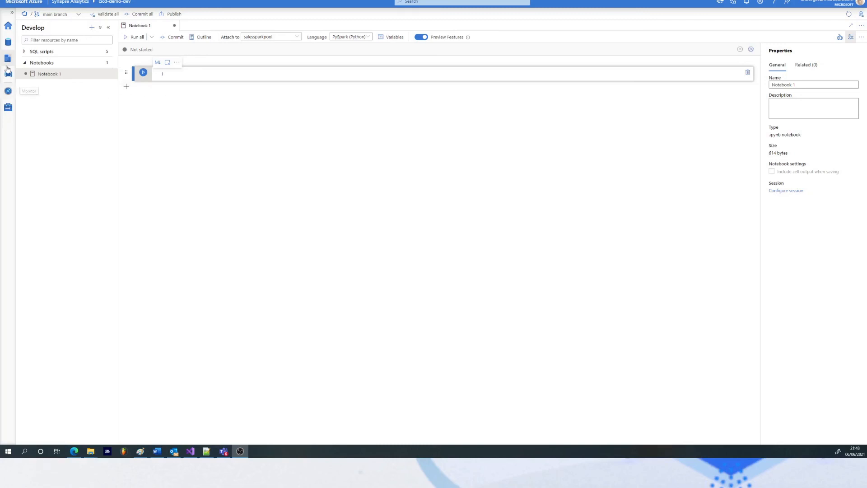
left_click(9, 43)
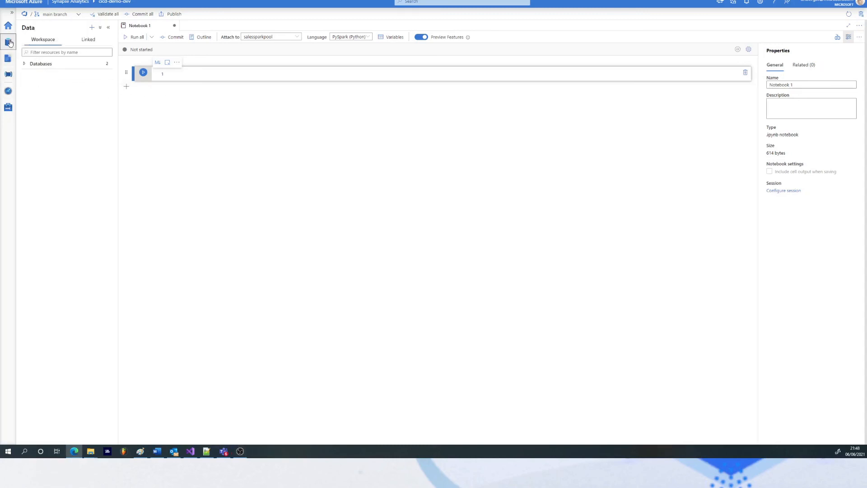
left_click(25, 65)
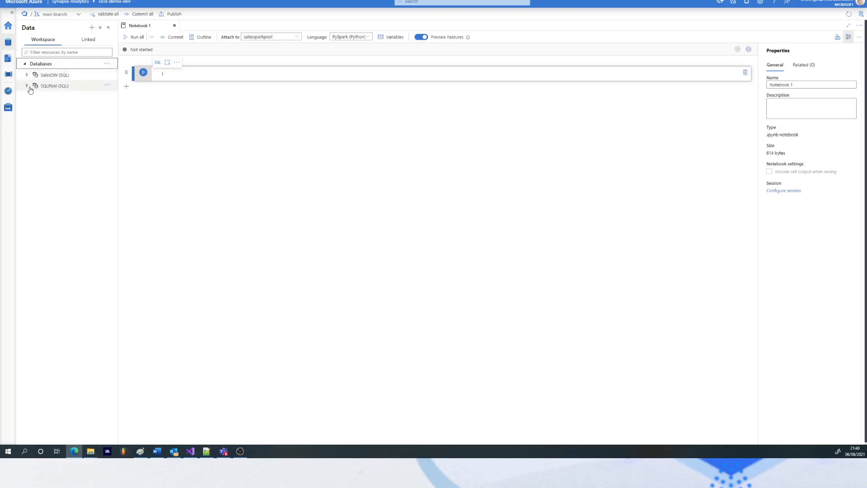
left_click(28, 86)
left_click(28, 76)
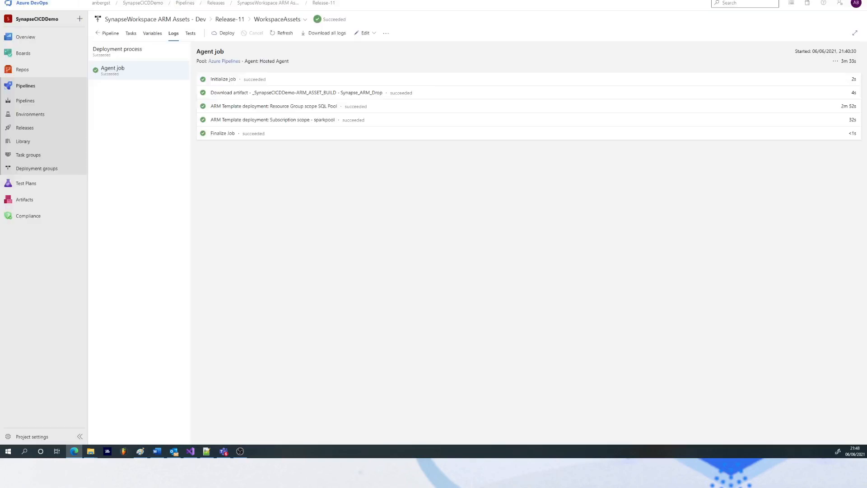
Back in Azure DevOps, create a new SynapseWorkspace ARM Assets - PROD release from build 25 and return to the Dev pipeline's releases.
left_click(42, 101)
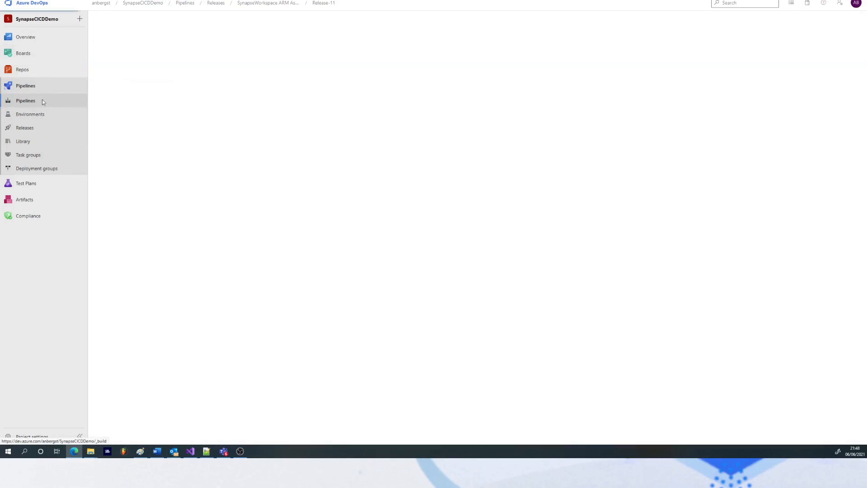
left_click(30, 127)
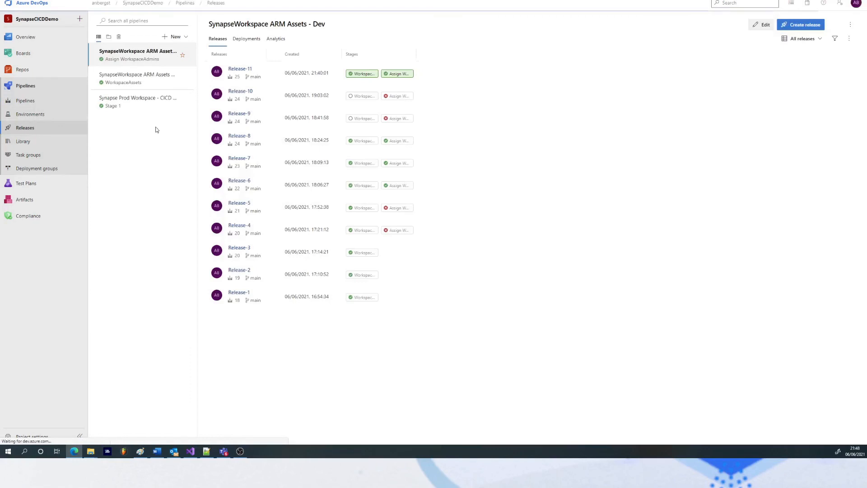
left_click(155, 80)
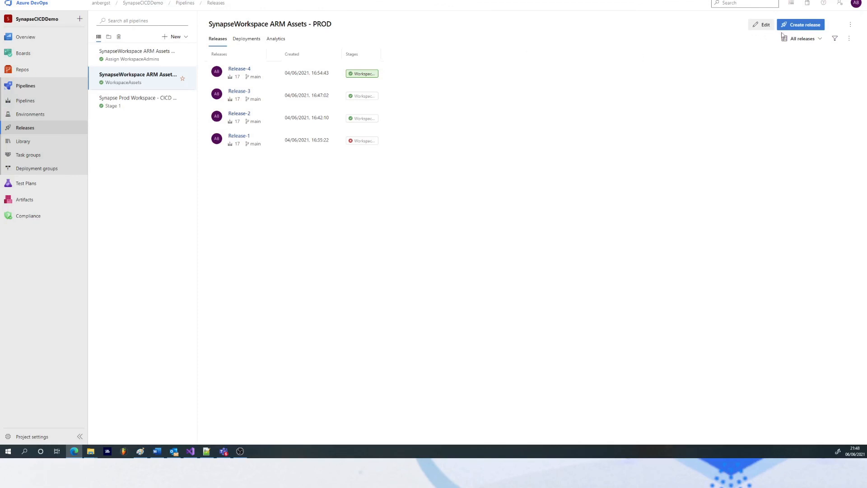
left_click(803, 28)
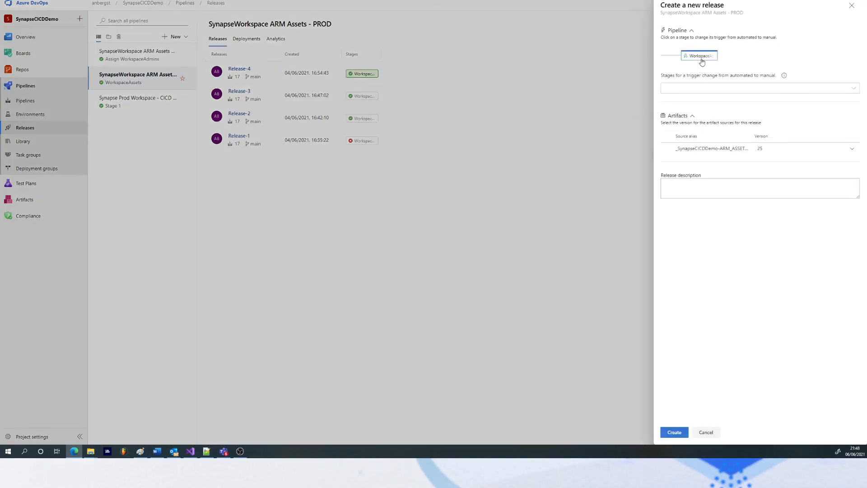
left_click(674, 432)
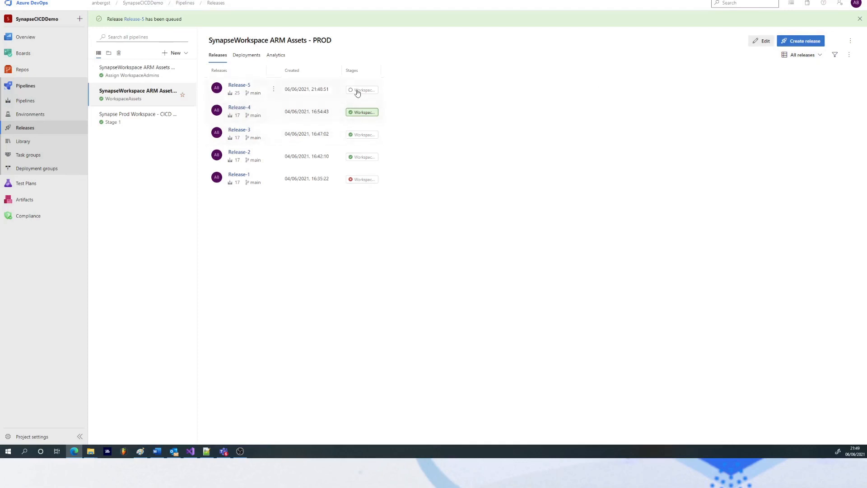
left_click(151, 76)
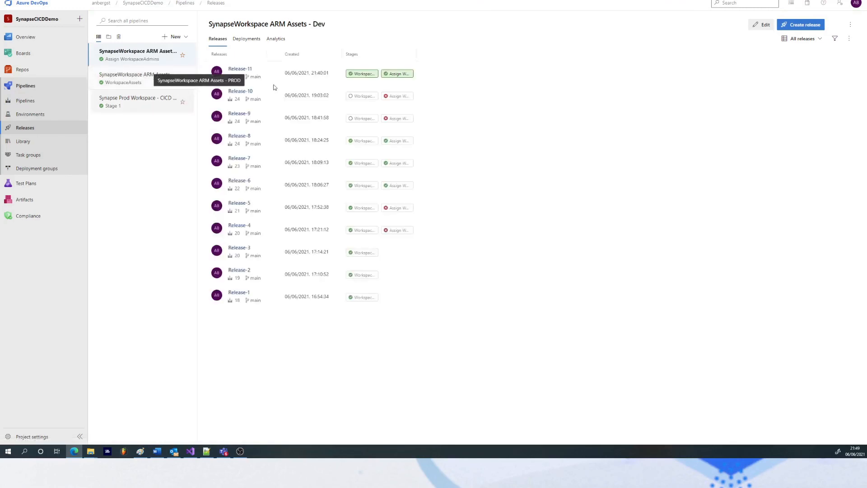